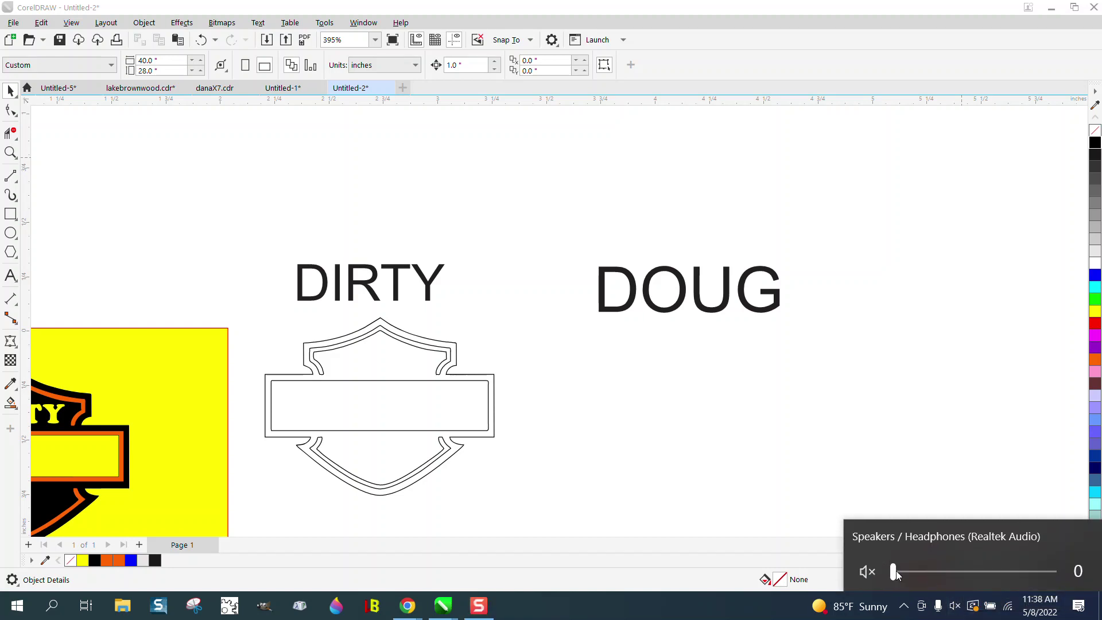
Step: Draw a straight 2-Point Line across the opening of the shield's inner top arch
{"action": "left_click_drag", "start_coordinate": [896, 576], "coordinate": [938, 577]}
{"action": "left_click", "coordinate": [11, 152]}
{"action": "left_click_drag", "start_coordinate": [247, 240], "coordinate": [609, 455]}
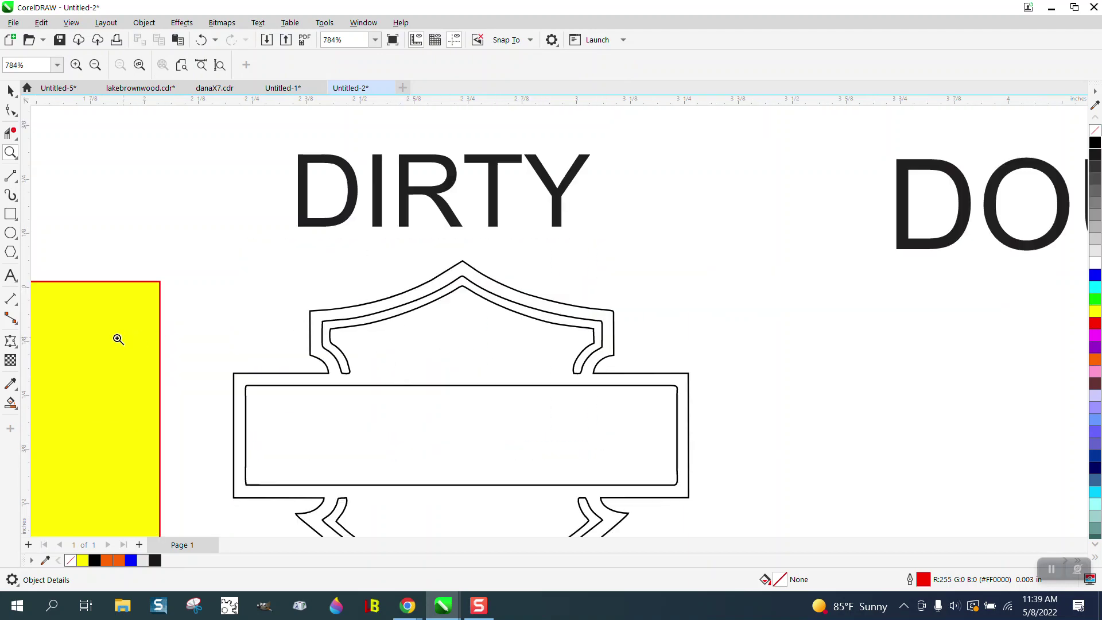
{"action": "left_click", "coordinate": [15, 180]}
{"action": "left_click", "coordinate": [17, 181]}
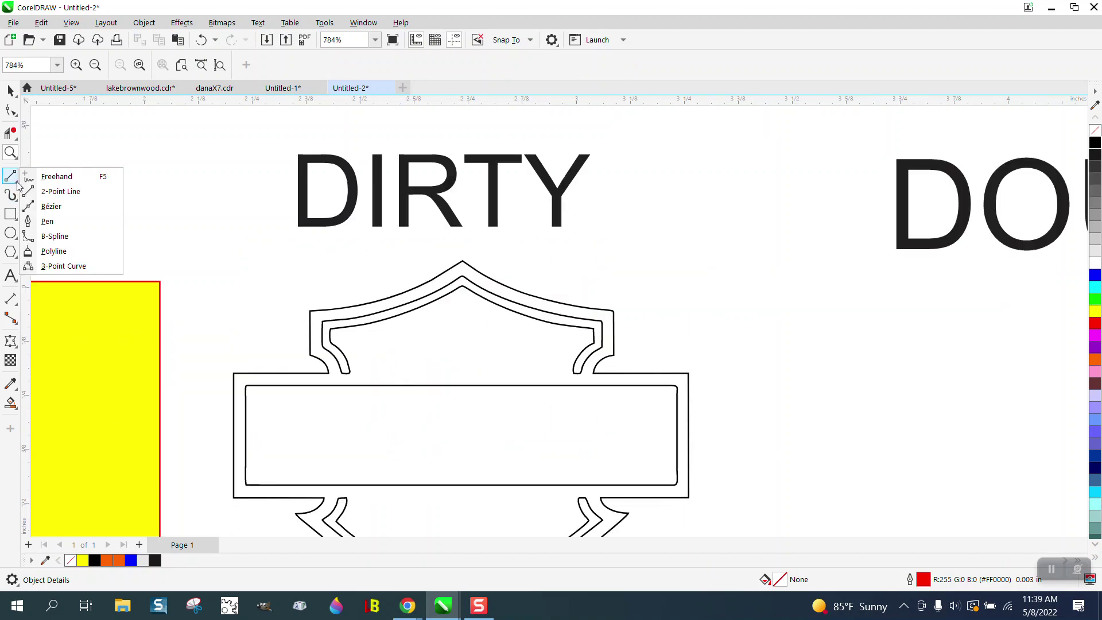
{"action": "left_click", "coordinate": [63, 192]}
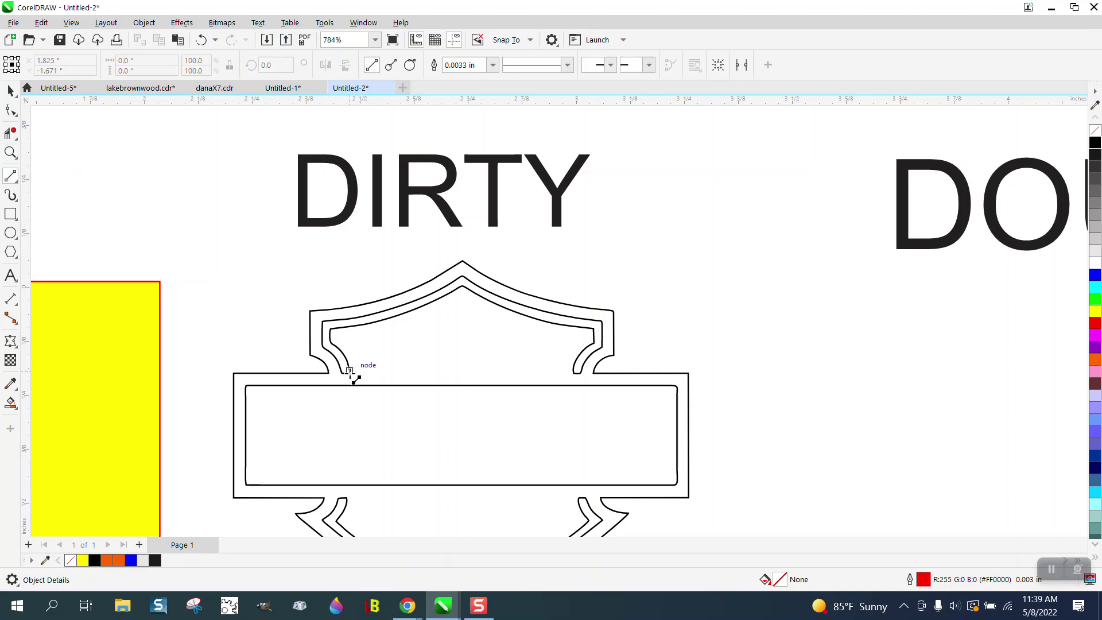
{"action": "left_click_drag", "start_coordinate": [350, 372], "coordinate": [570, 373]}
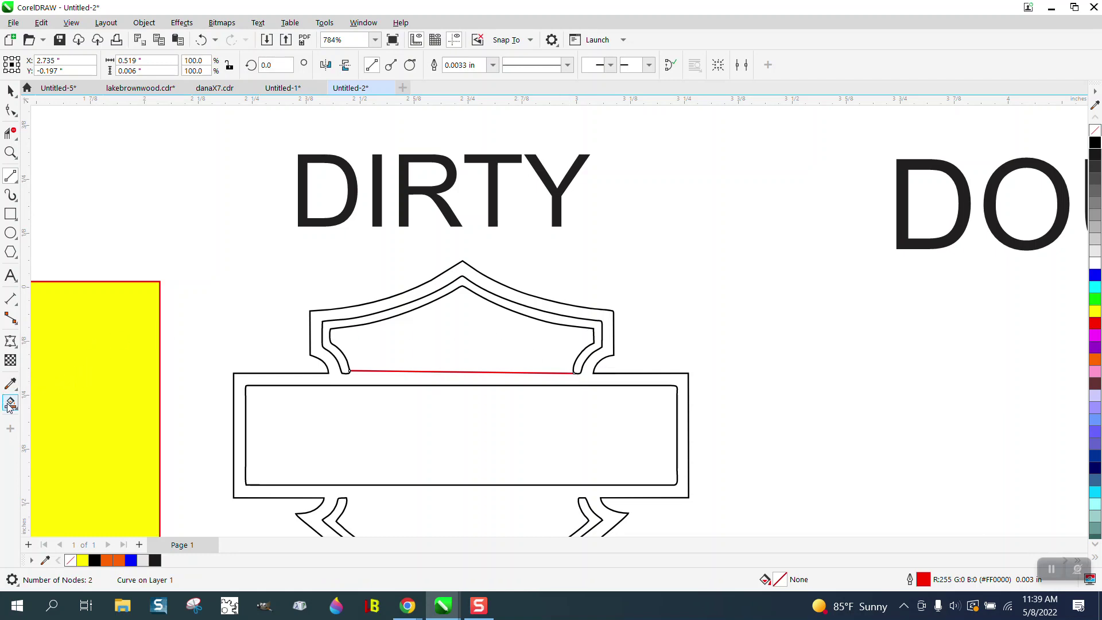
Step: Smart Fill the closed arch into a new shape, nudge it right, and give it no fill and a black outline
{"action": "left_click", "coordinate": [10, 91]}
{"action": "left_click", "coordinate": [387, 142]}
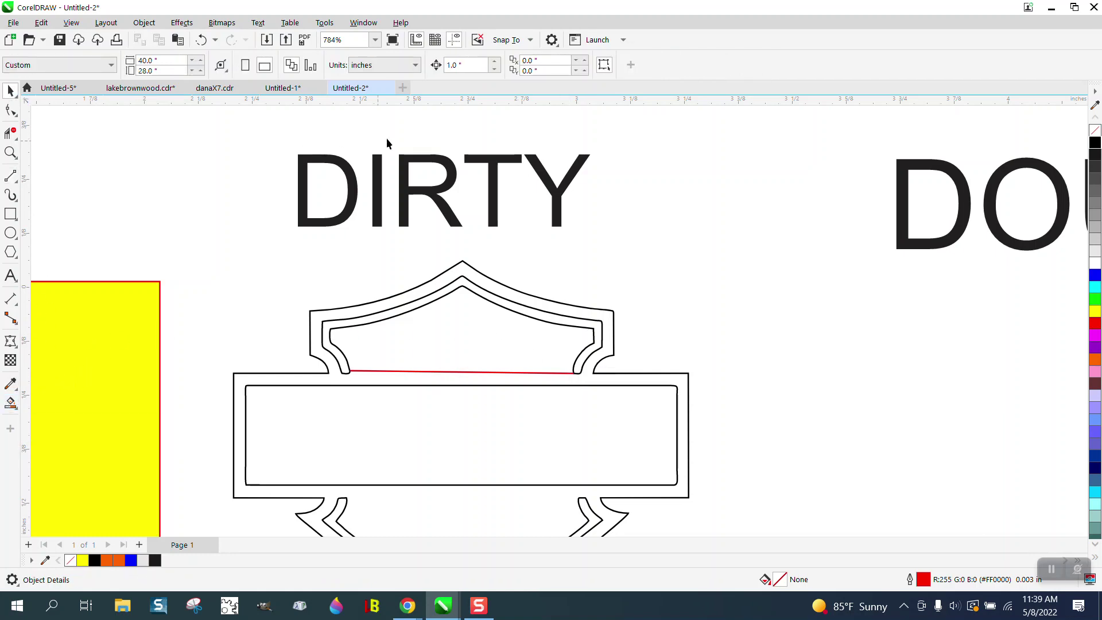
{"action": "left_click", "coordinate": [10, 403]}
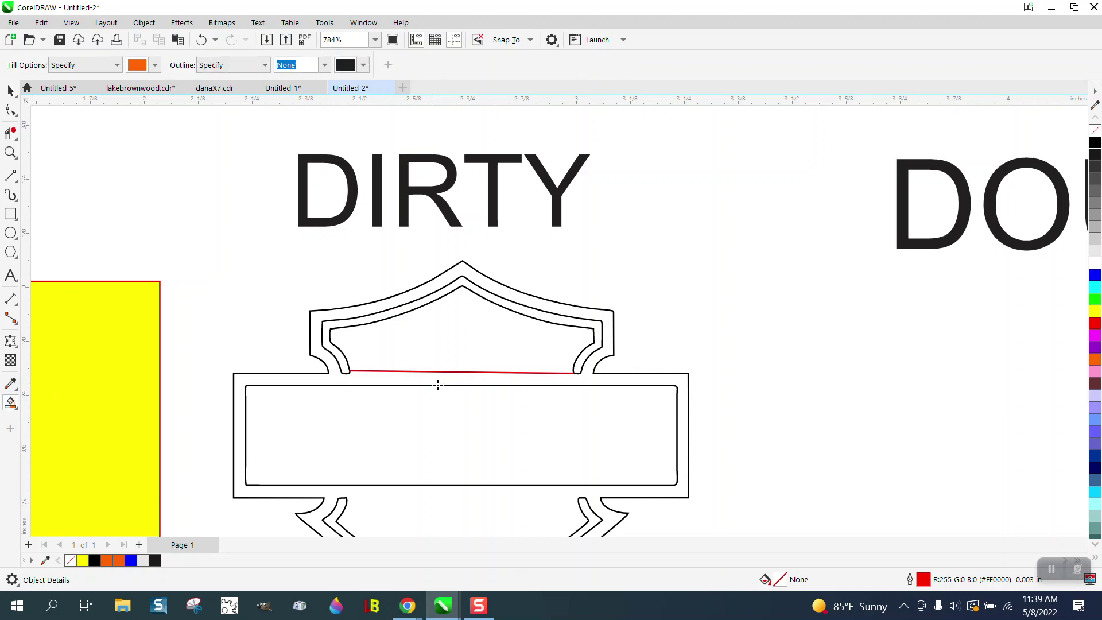
{"action": "left_click", "coordinate": [493, 345]}
{"action": "key", "text": "Right"}
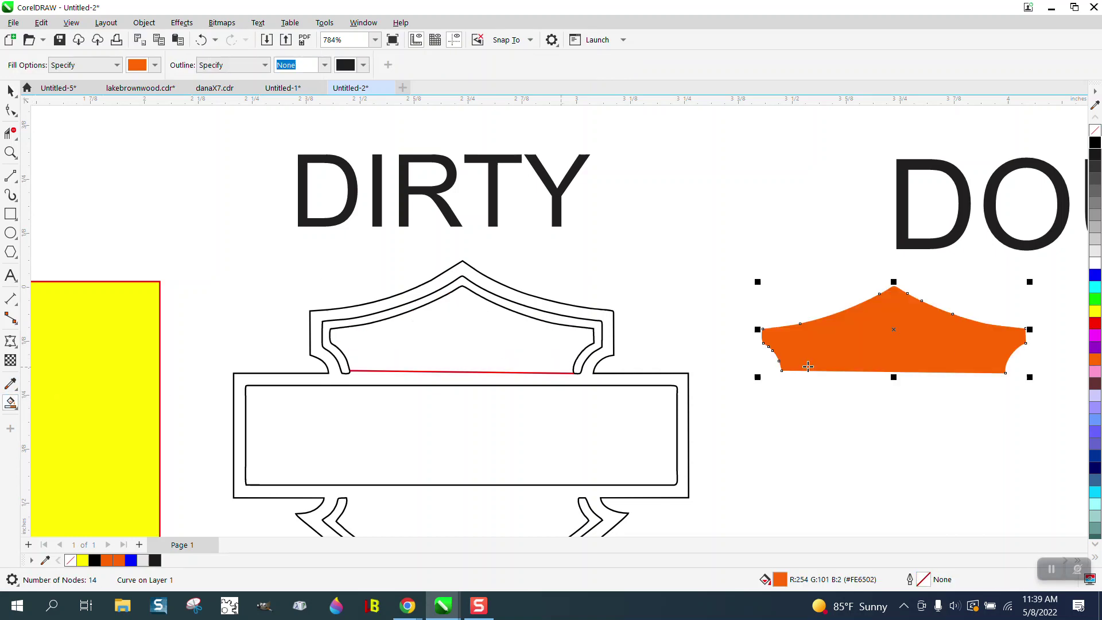
{"action": "left_click", "coordinate": [1096, 131]}
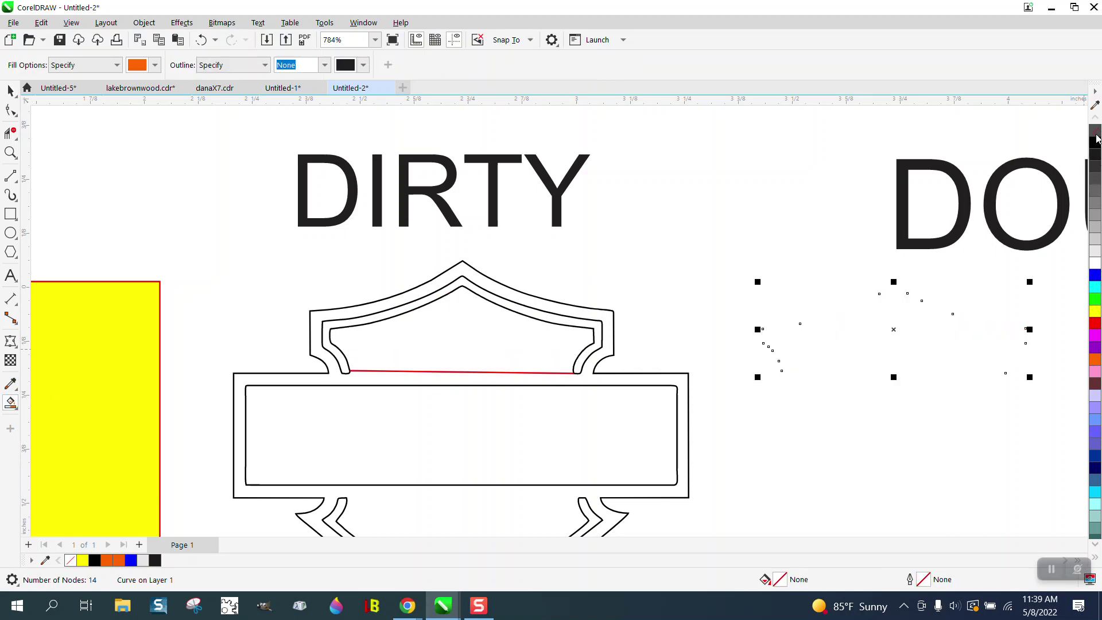
{"action": "right_click", "coordinate": [1096, 142]}
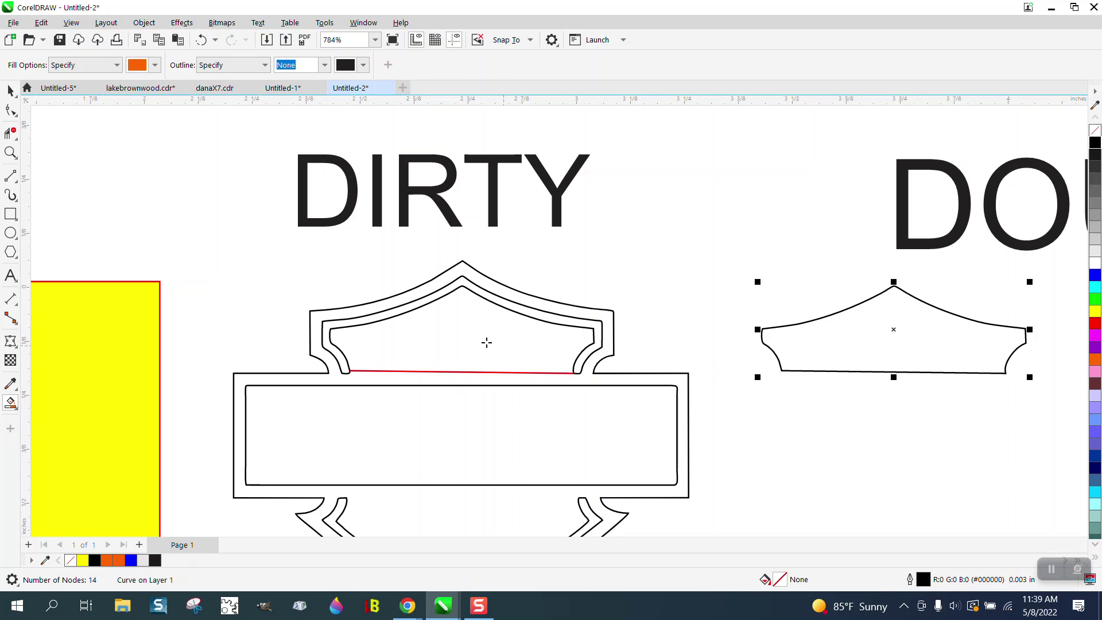
{"action": "left_click", "coordinate": [8, 92]}
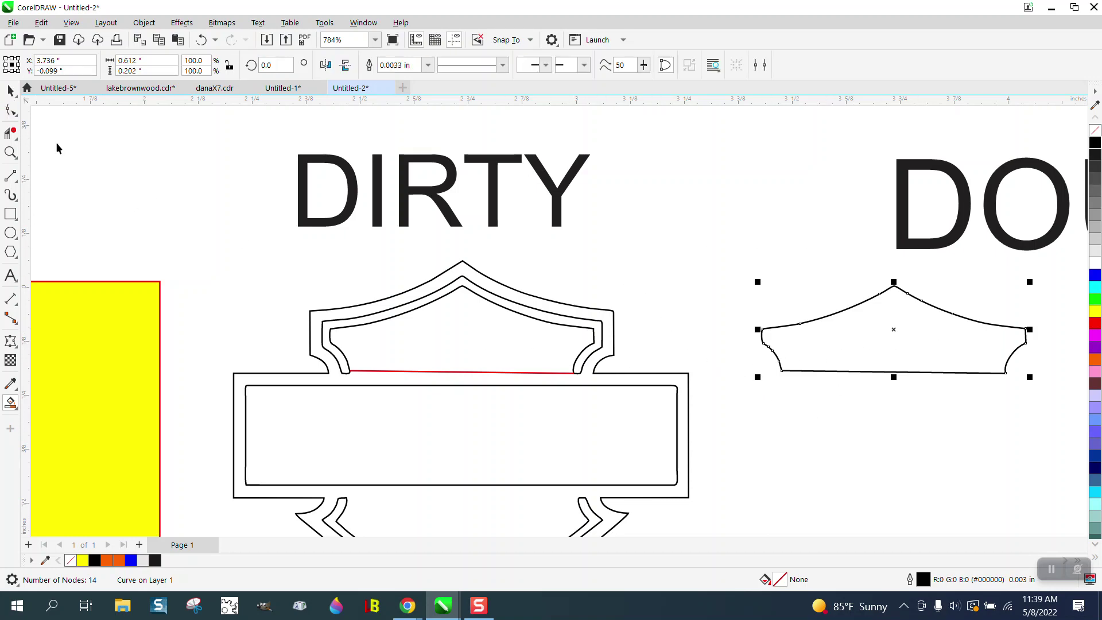
{"action": "left_click", "coordinate": [461, 373]}
Step: Delete the red closing line and apply an inside contour to the new arch shape
{"action": "key", "text": "Delete"}
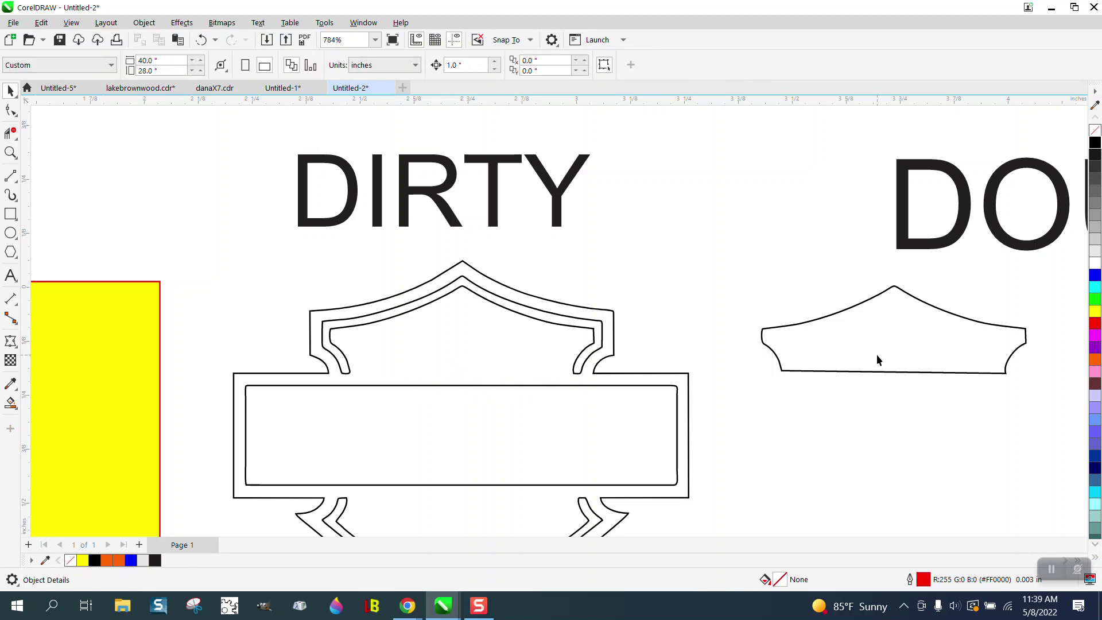
{"action": "left_click", "coordinate": [877, 354]}
{"action": "left_click", "coordinate": [181, 23]}
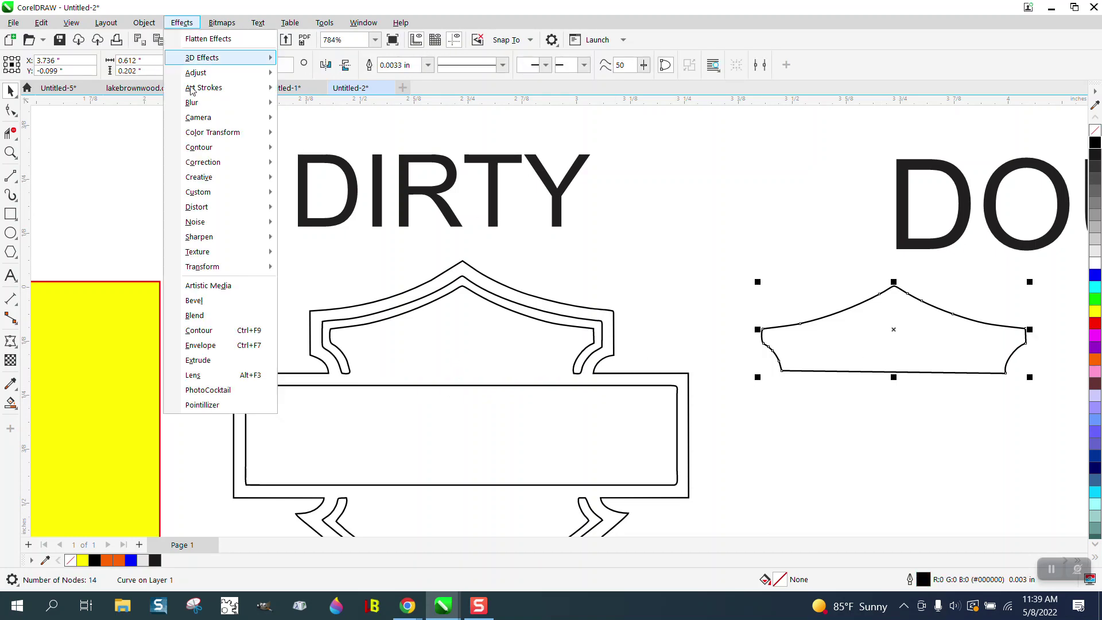
{"action": "left_click", "coordinate": [206, 331]}
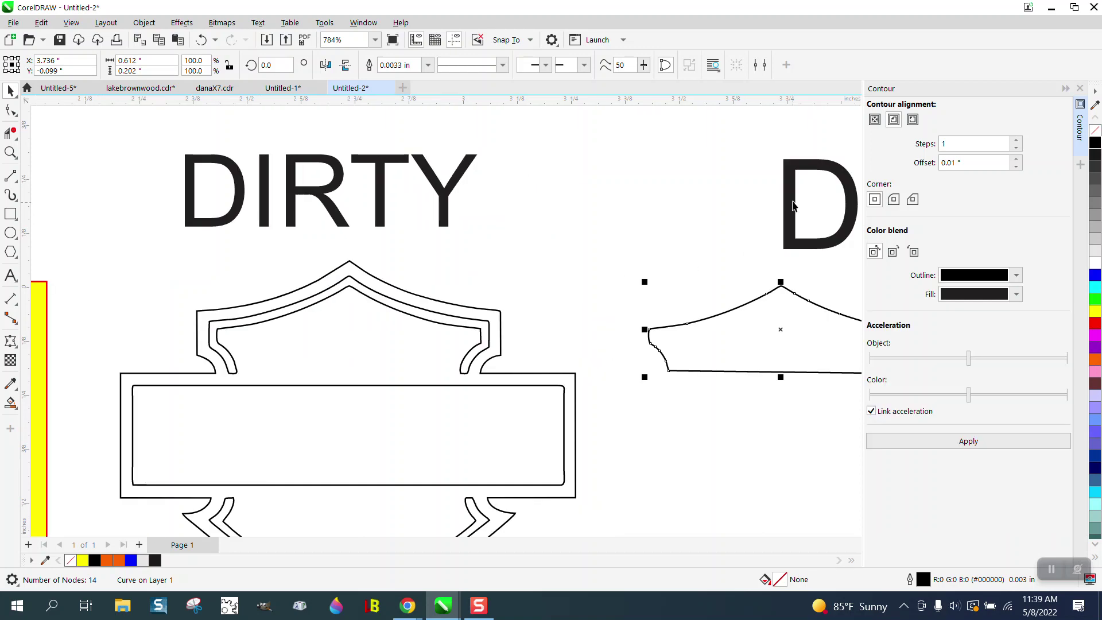
{"action": "left_click", "coordinate": [976, 441]}
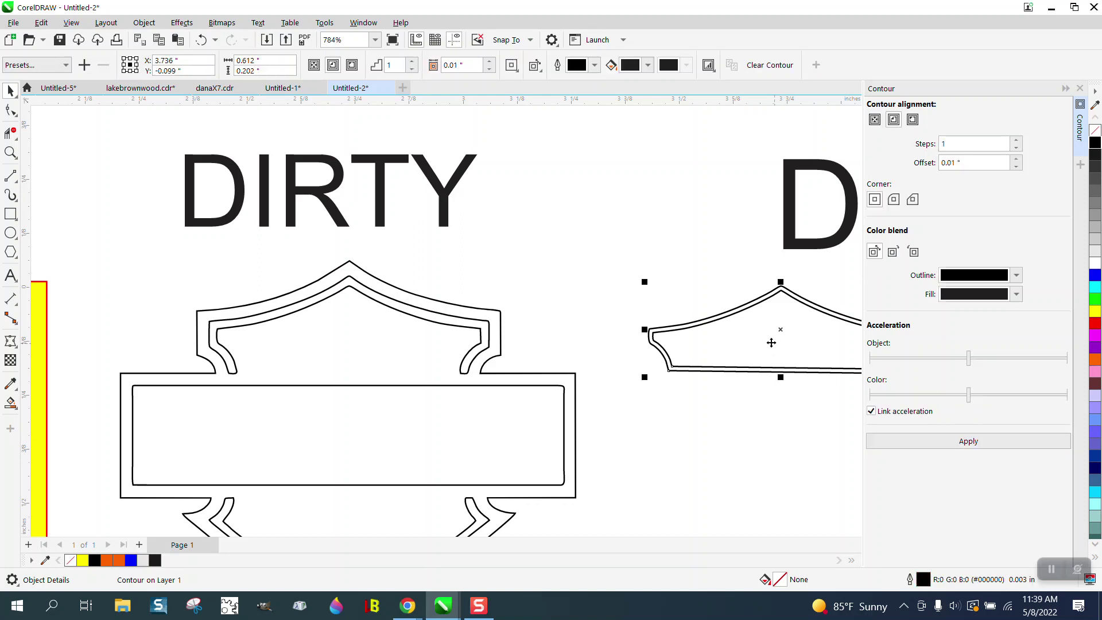
Step: Break the contour apart and nudge the inner curve up and left above DIRTY
{"action": "left_click", "coordinate": [144, 22]}
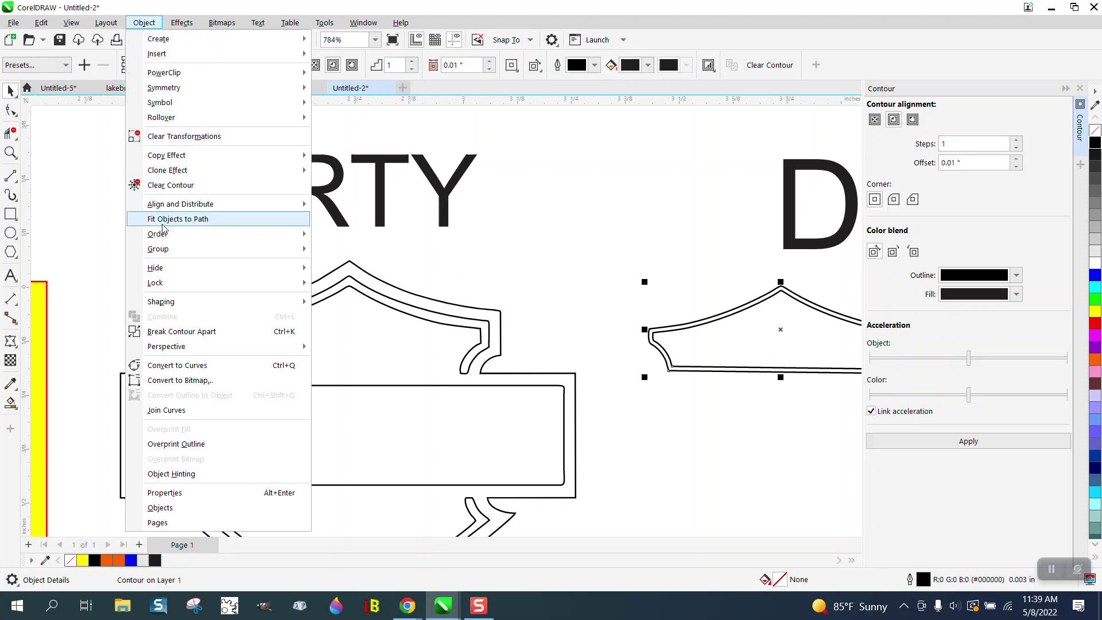
{"action": "left_click", "coordinate": [189, 329]}
{"action": "scroll", "coordinate": [534, 203], "scroll_direction": "down", "scroll_amount": 2}
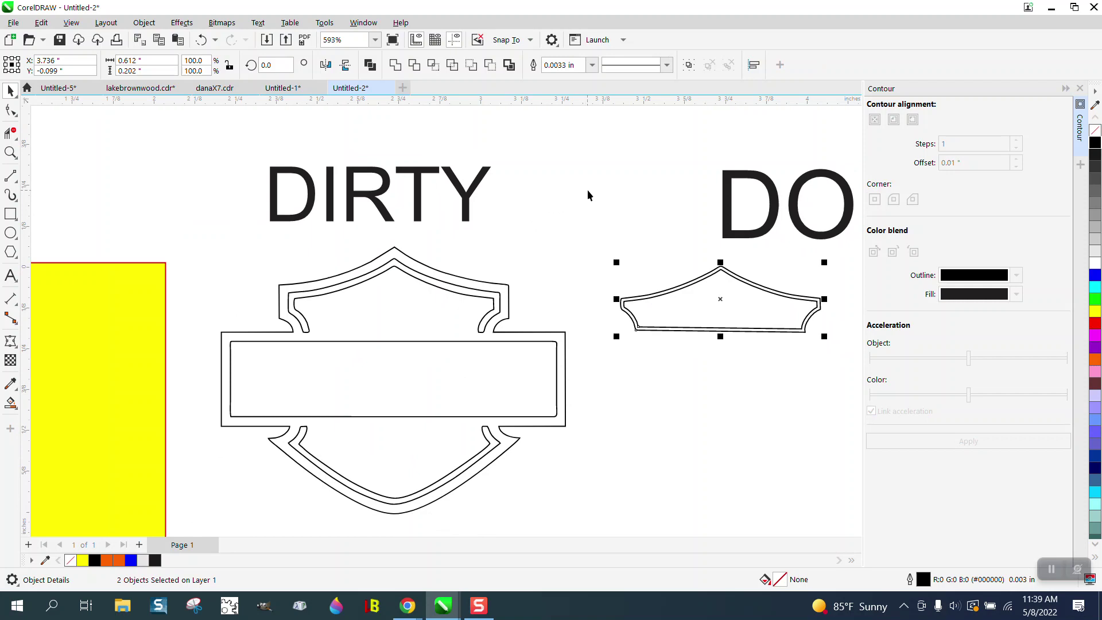
{"action": "left_click", "coordinate": [641, 393]}
{"action": "scroll", "coordinate": [668, 342], "scroll_direction": "down", "scroll_amount": 3}
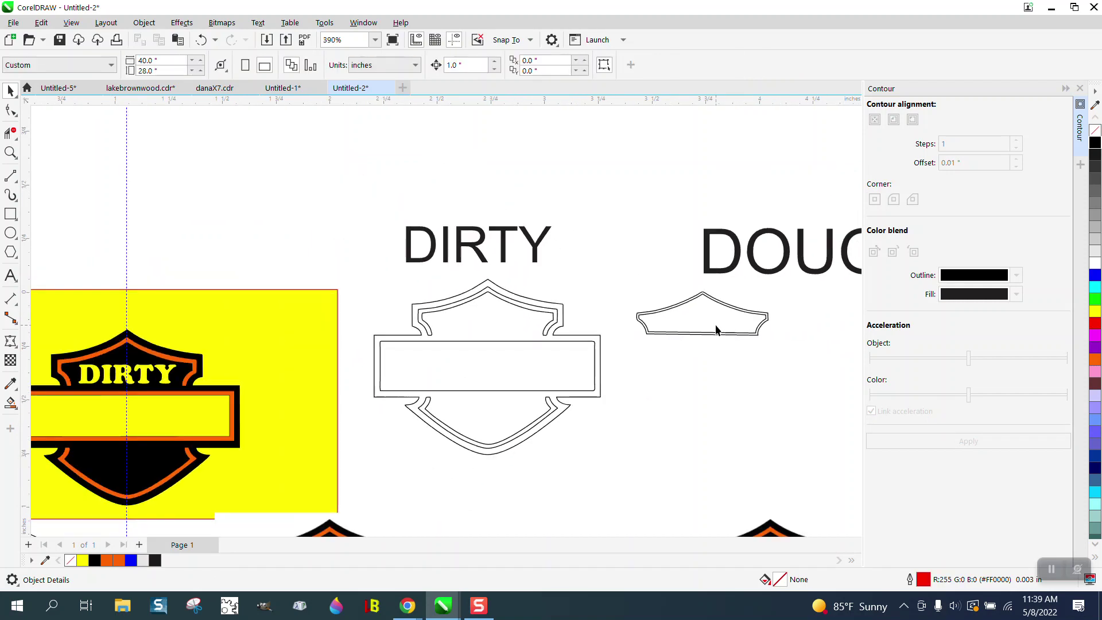
{"action": "left_click", "coordinate": [723, 320]}
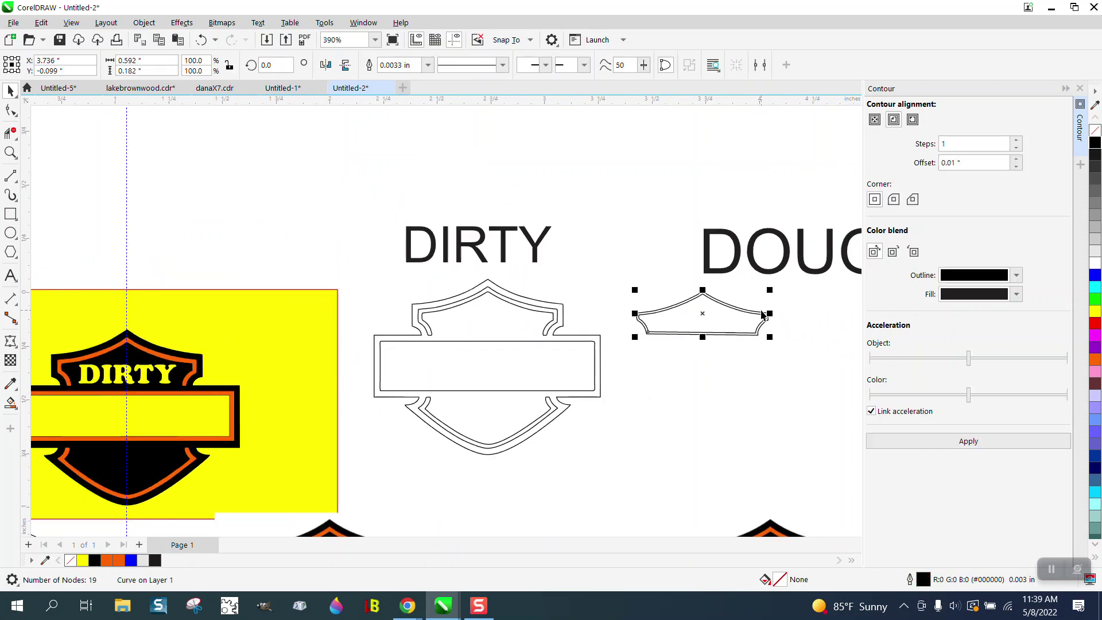
{"action": "key", "text": "Up"}
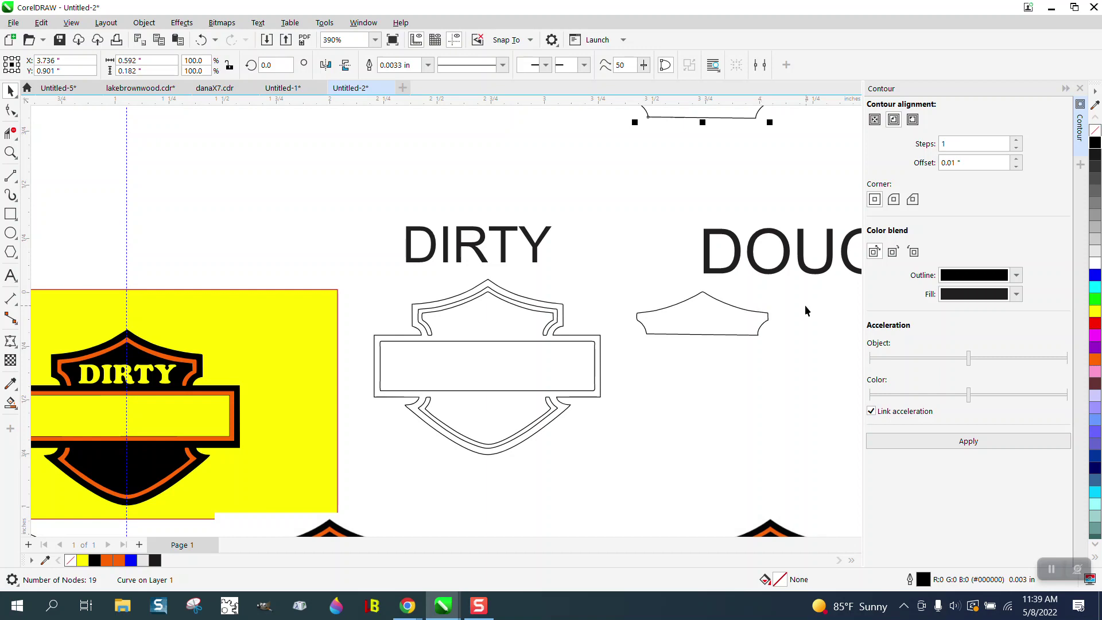
{"action": "scroll", "coordinate": [738, 307], "scroll_direction": "down", "scroll_amount": 1}
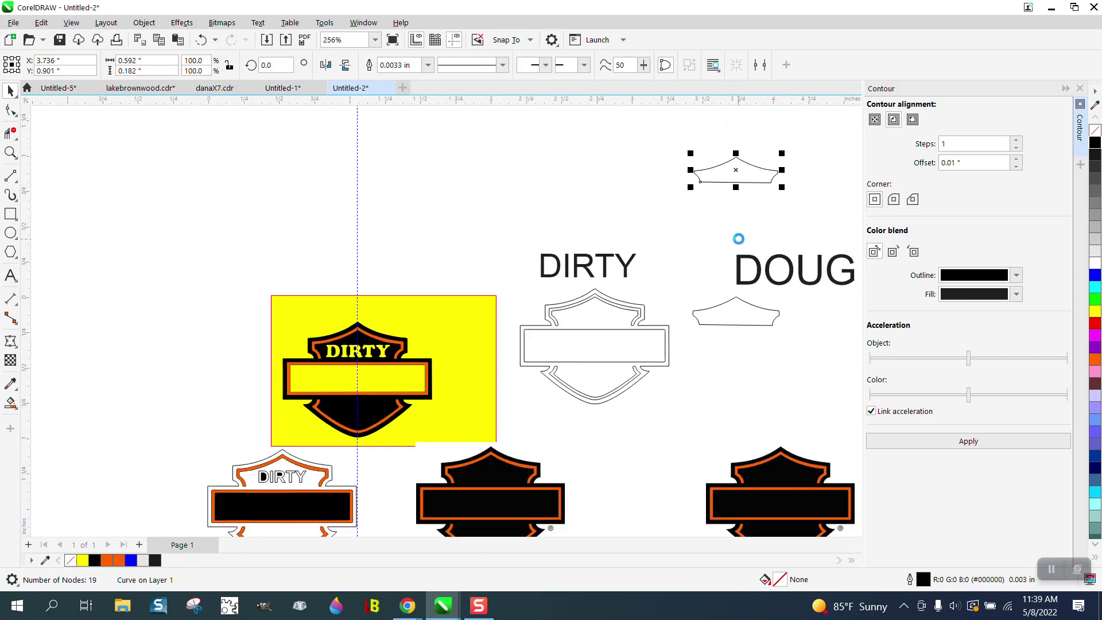
{"action": "key", "text": "Left"}
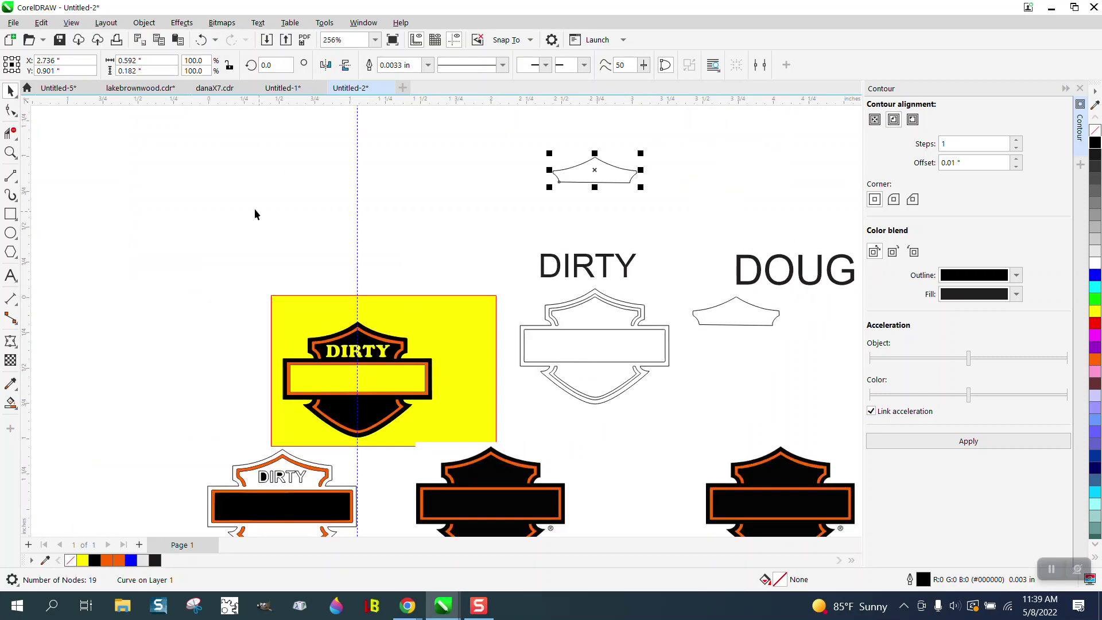
{"action": "left_click", "coordinate": [10, 152]}
{"action": "left_click_drag", "start_coordinate": [500, 144], "coordinate": [748, 345]}
Step: Move DIRTY up toward the arch copy and envelope it to the top arch shape
{"action": "left_click", "coordinate": [10, 91]}
{"action": "left_click", "coordinate": [380, 134]}
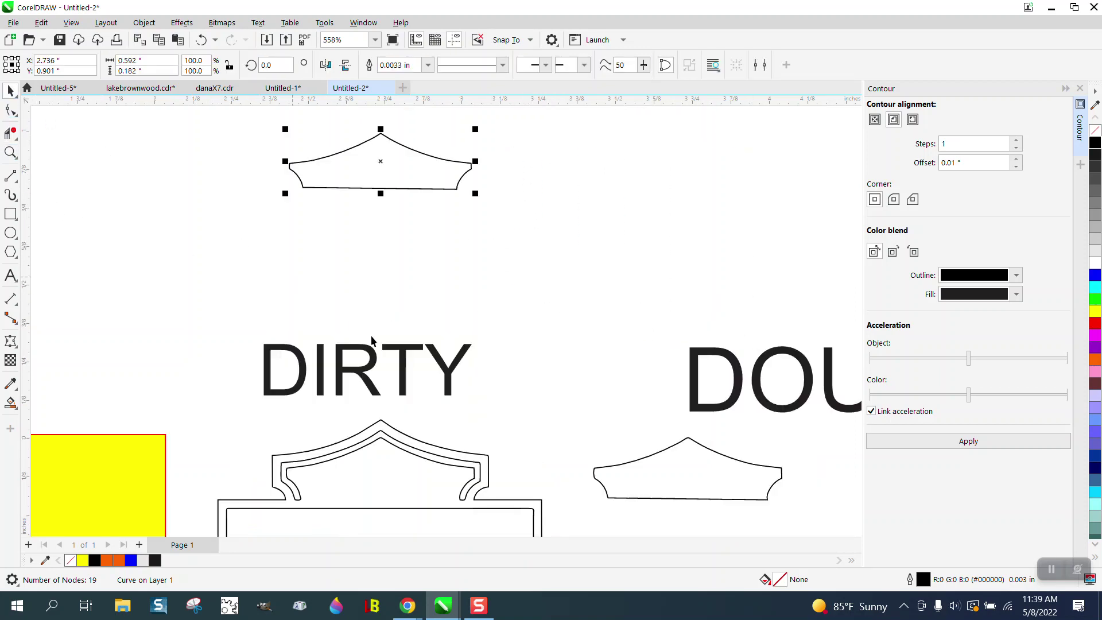
{"action": "left_click_drag", "start_coordinate": [405, 353], "coordinate": [409, 245]}
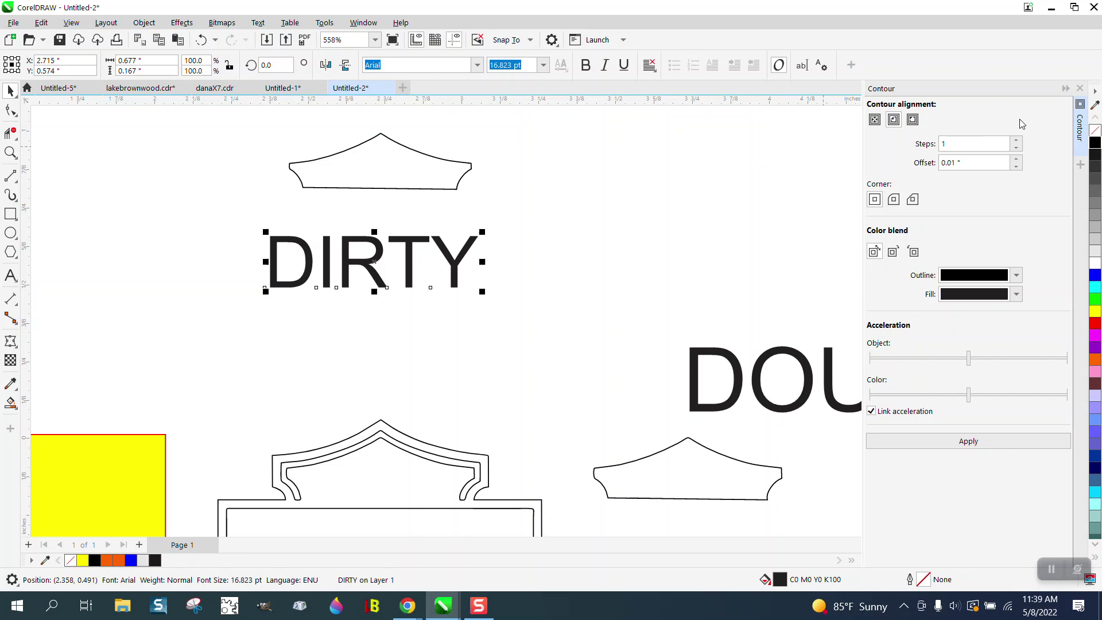
{"action": "left_click", "coordinate": [1080, 88]}
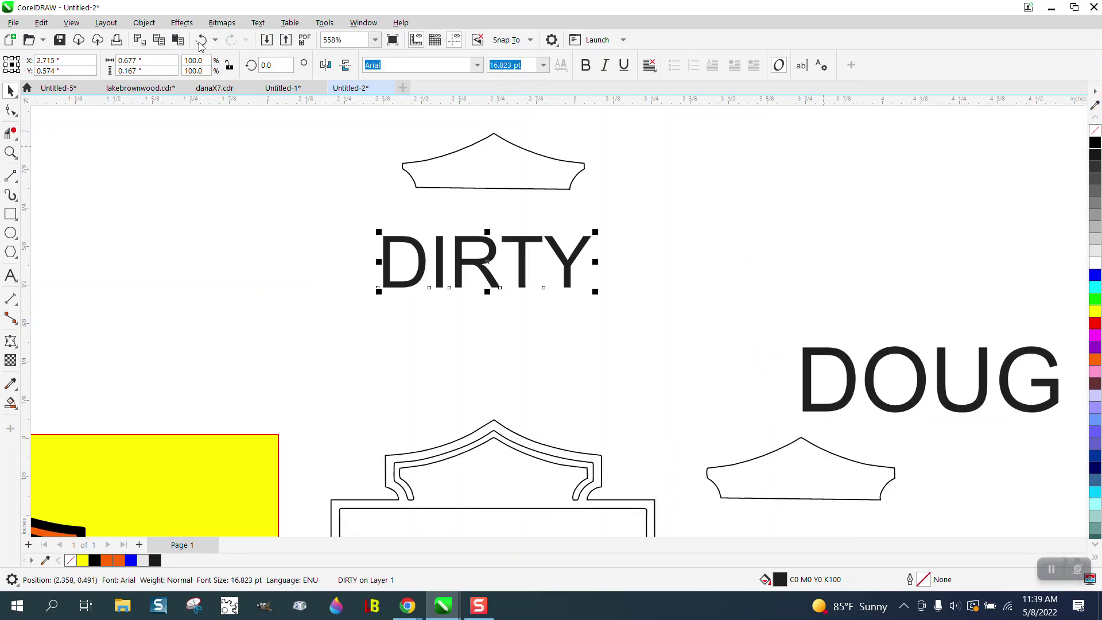
{"action": "left_click", "coordinate": [181, 22]}
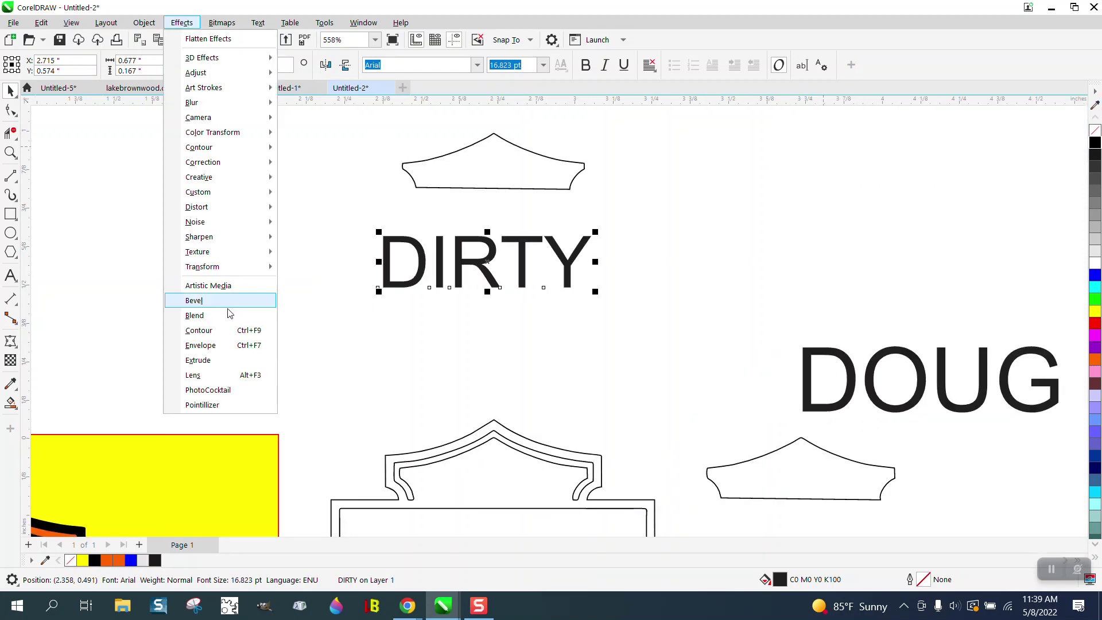
{"action": "left_click", "coordinate": [211, 345]}
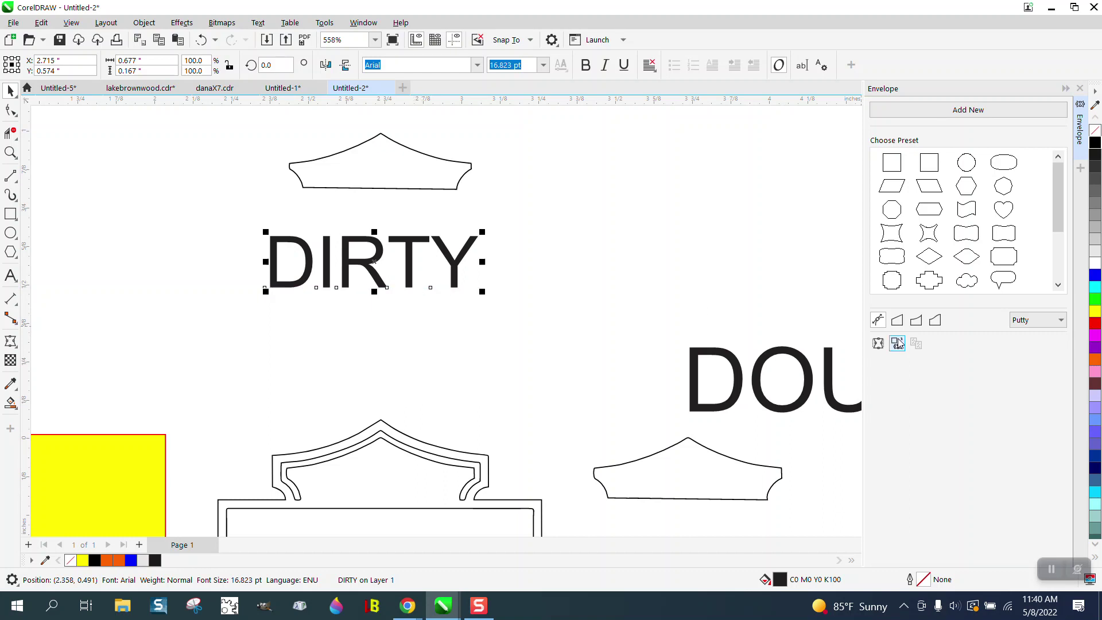
{"action": "left_click", "coordinate": [376, 165]}
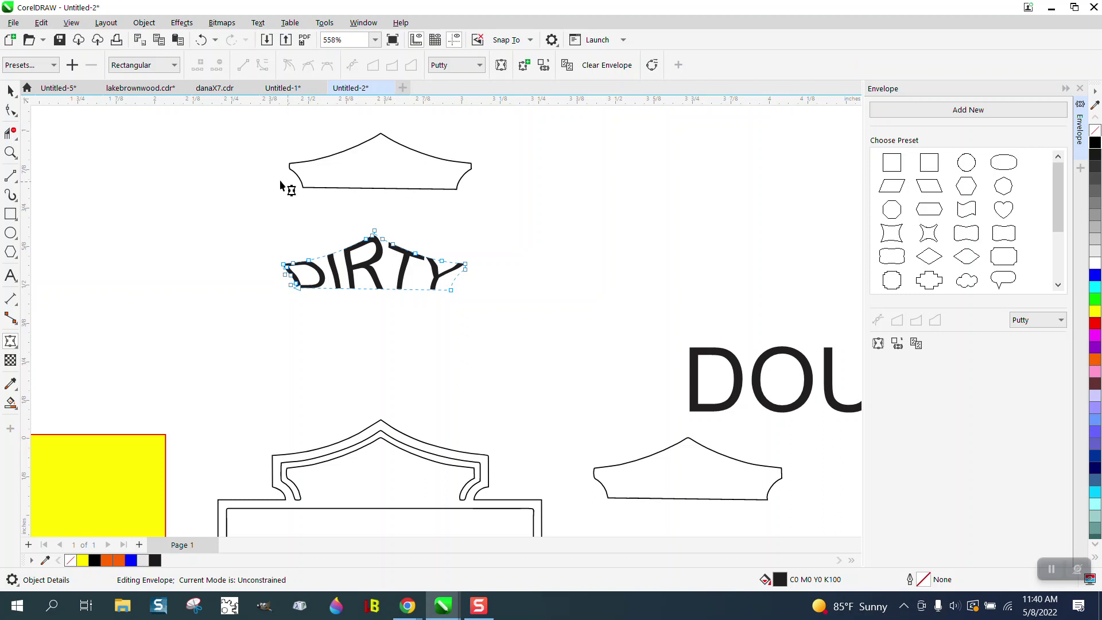
Step: Centre DIRTY on the arch, then undo back to straight, unenveloped text
{"action": "left_click", "coordinate": [10, 94]}
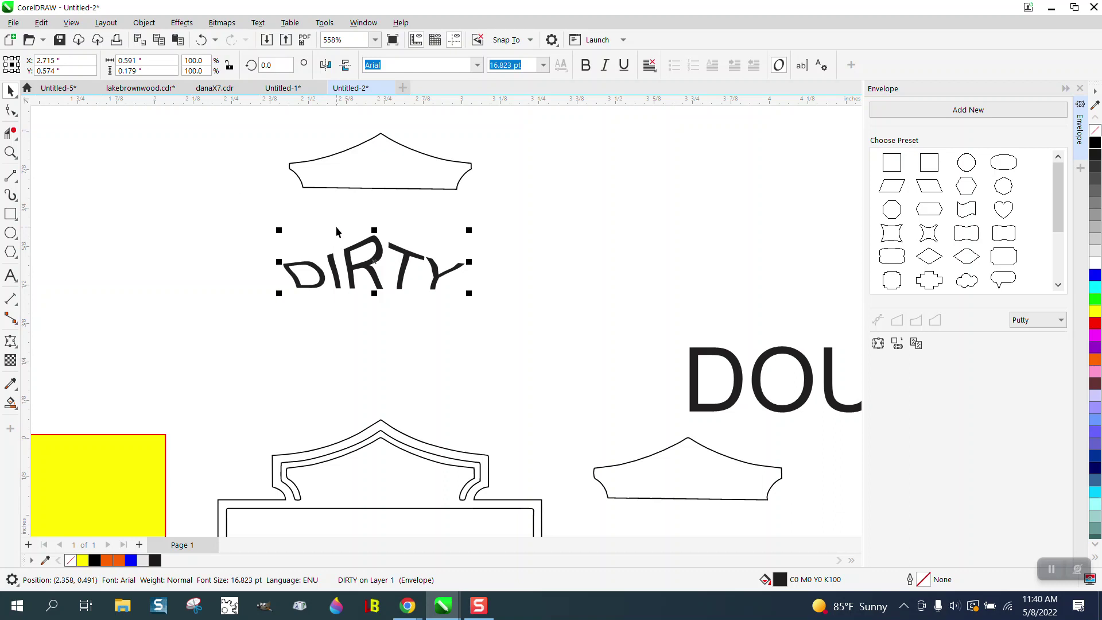
{"action": "left_click", "coordinate": [357, 187], "text": "shift"}
{"action": "key", "text": "c"}
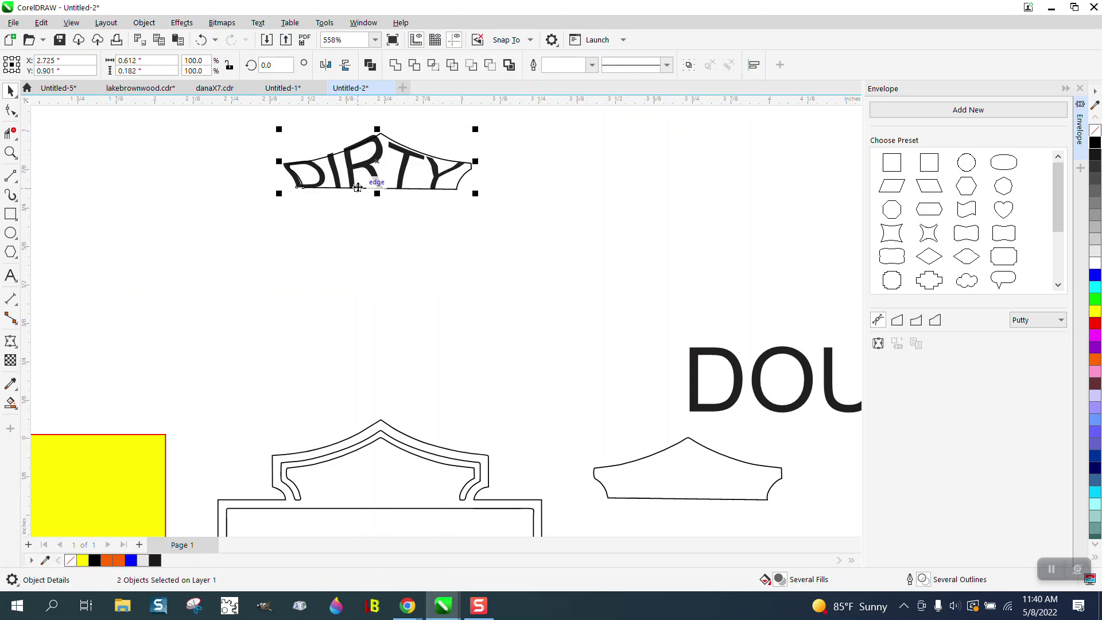
{"action": "key", "text": "e"}
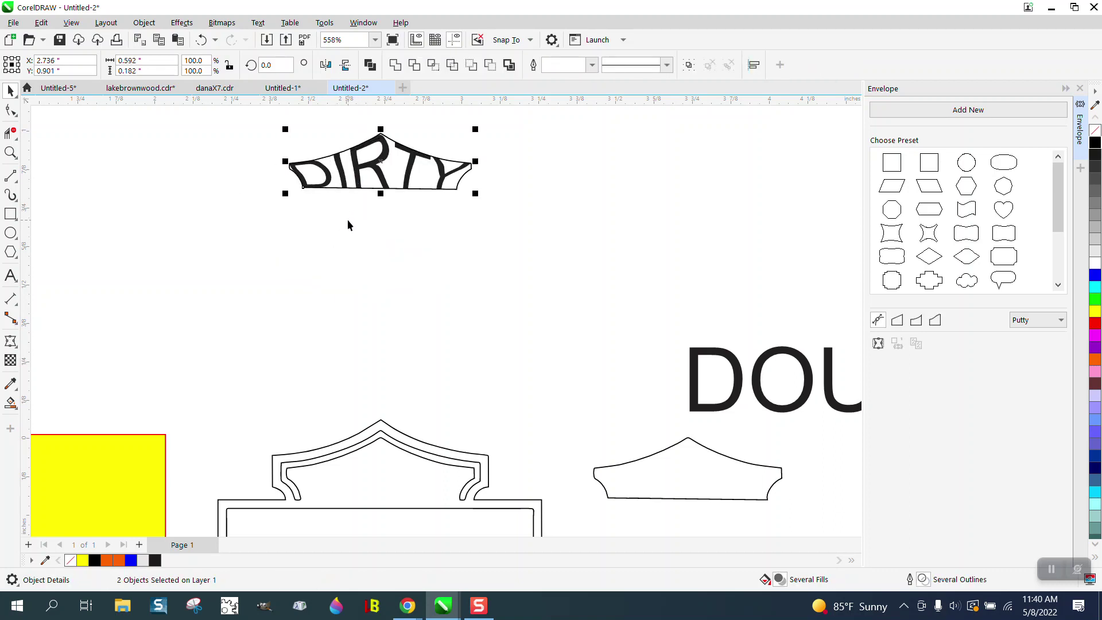
{"action": "left_click", "coordinate": [197, 45]}
{"action": "left_click", "coordinate": [198, 44]}
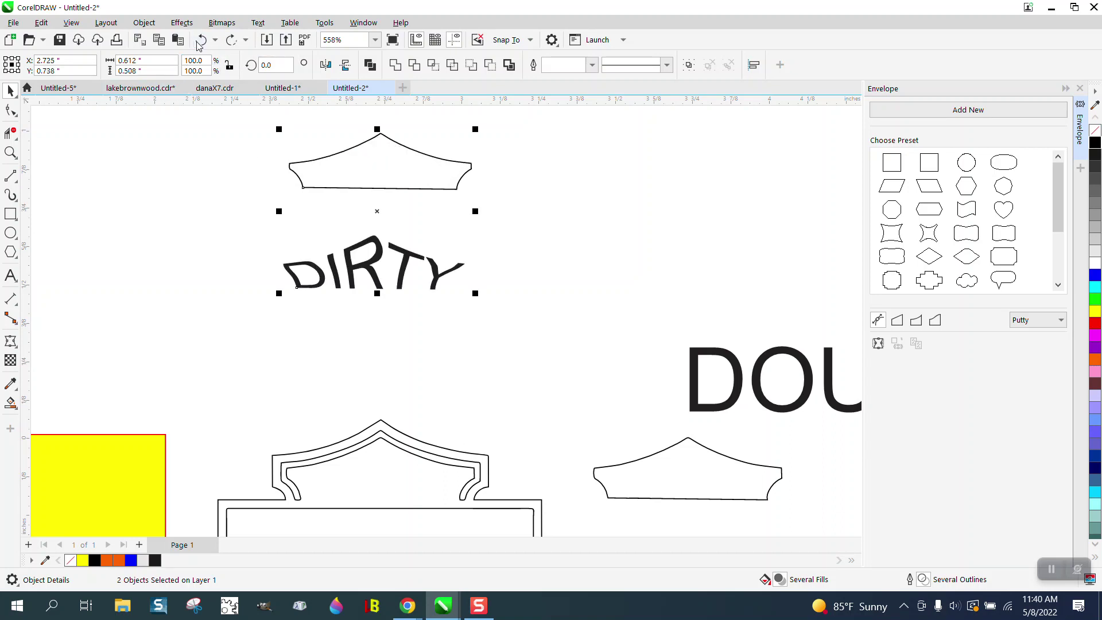
{"action": "left_click", "coordinate": [198, 45]}
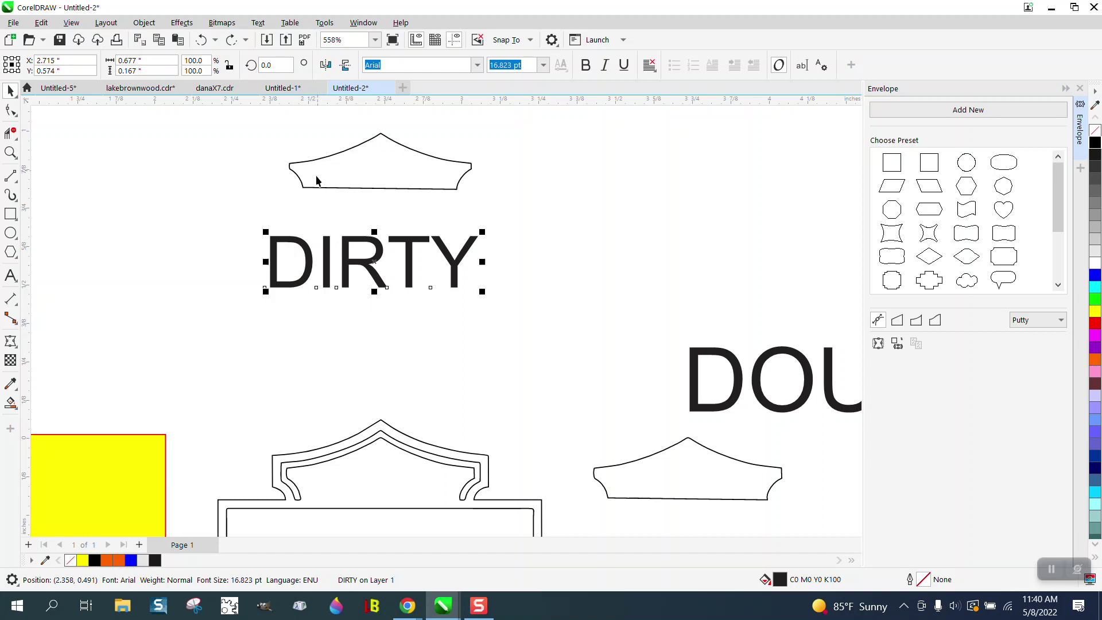
Step: Draw a red Freehand cutting line at the crown's left notch and mirror a copy to the right side
{"action": "left_click", "coordinate": [10, 152]}
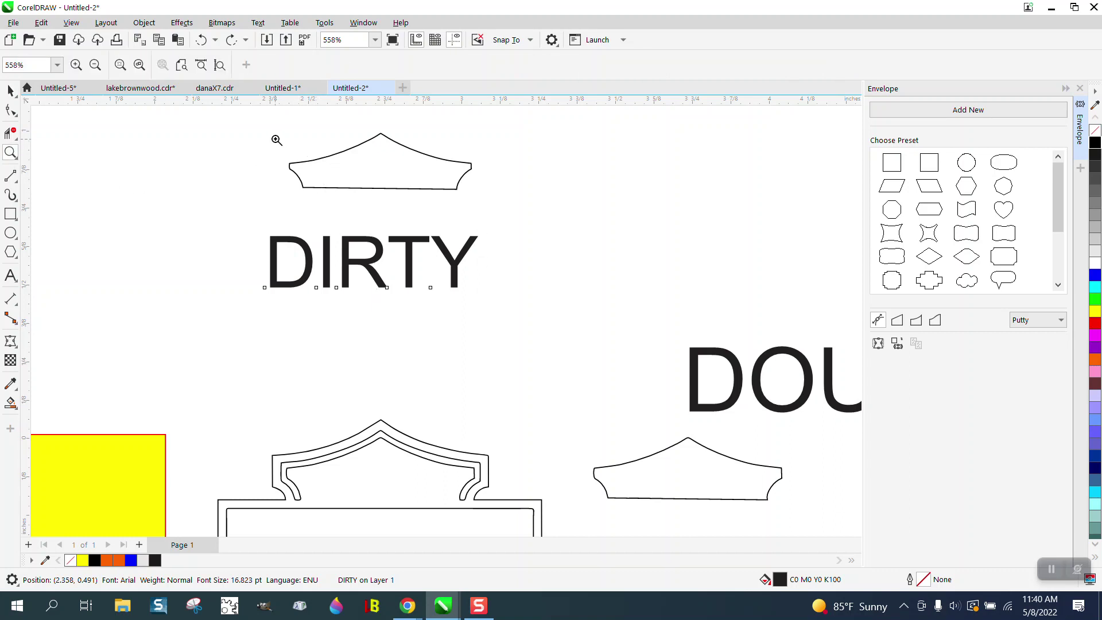
{"action": "left_click_drag", "start_coordinate": [278, 141], "coordinate": [555, 218]}
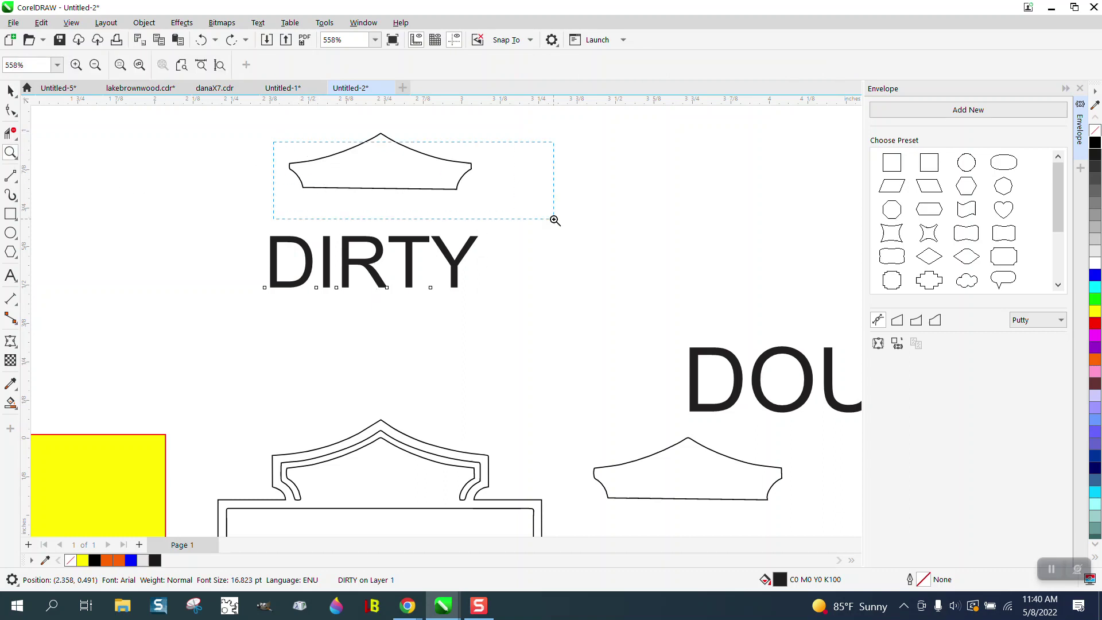
{"action": "left_click", "coordinate": [17, 182]}
{"action": "left_click", "coordinate": [117, 248]}
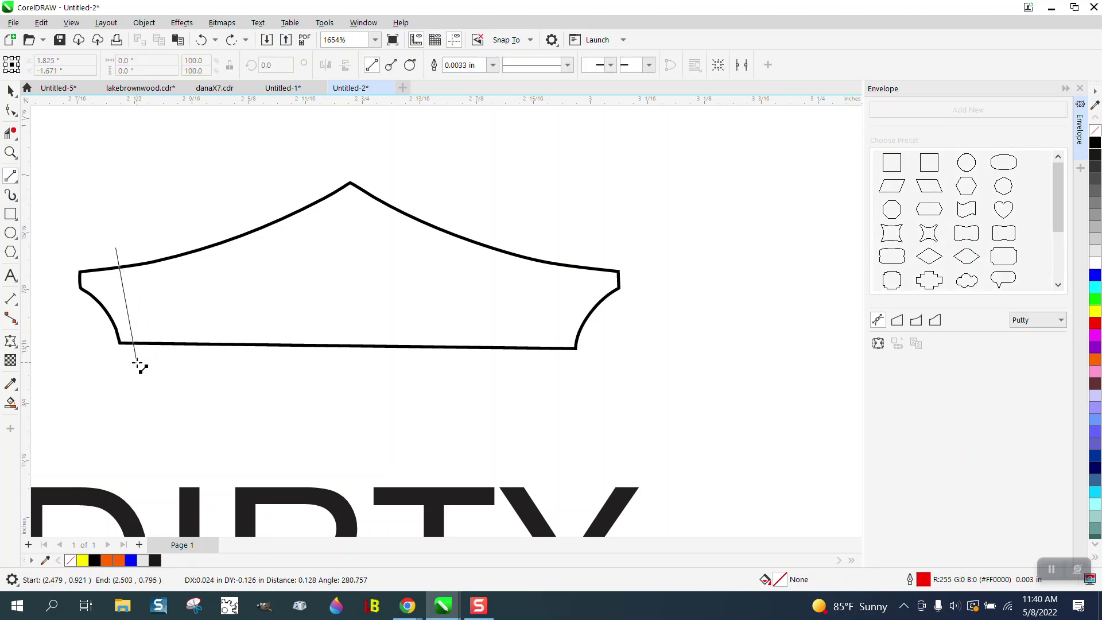
{"action": "left_click", "coordinate": [137, 359]}
{"action": "left_click", "coordinate": [10, 91]}
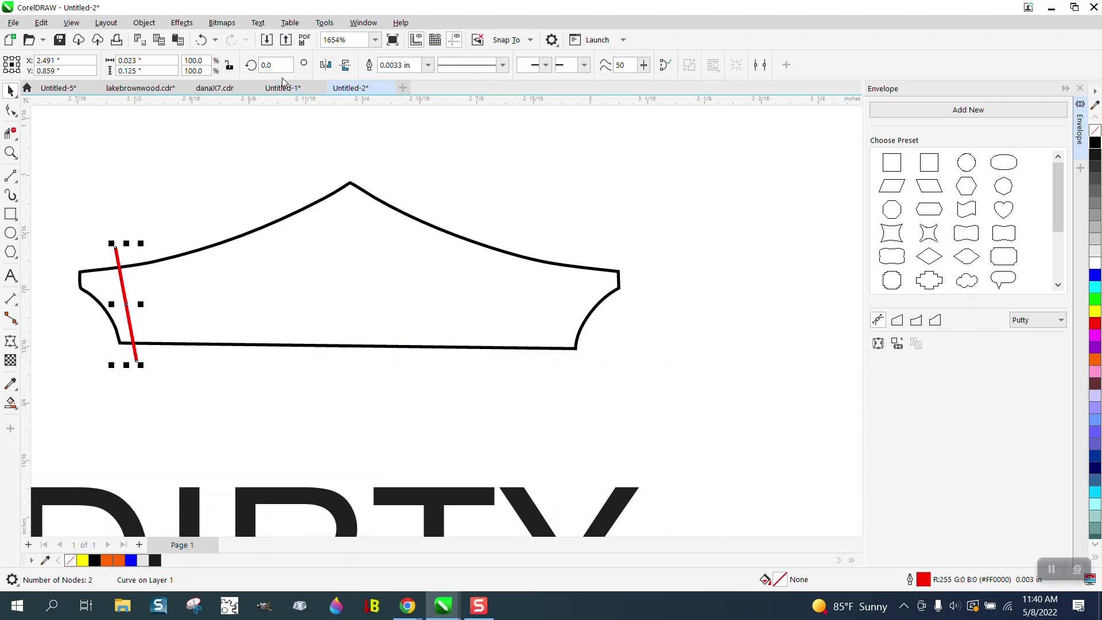
{"action": "left_click", "coordinate": [325, 65]}
{"action": "left_click_drag", "start_coordinate": [139, 299], "coordinate": [568, 310]}
Step: Smart Fill the crown between the red lines, move the piece up, and give it no fill and a black outline
{"action": "scroll", "coordinate": [568, 311], "scroll_direction": "down", "scroll_amount": 3}
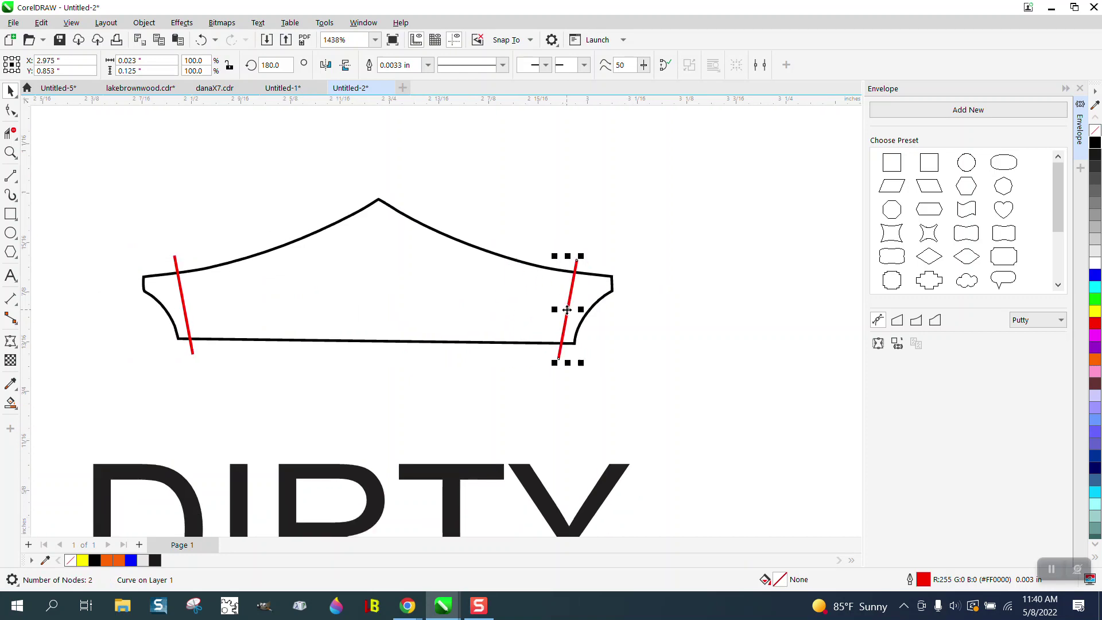
{"action": "left_click", "coordinate": [10, 403]}
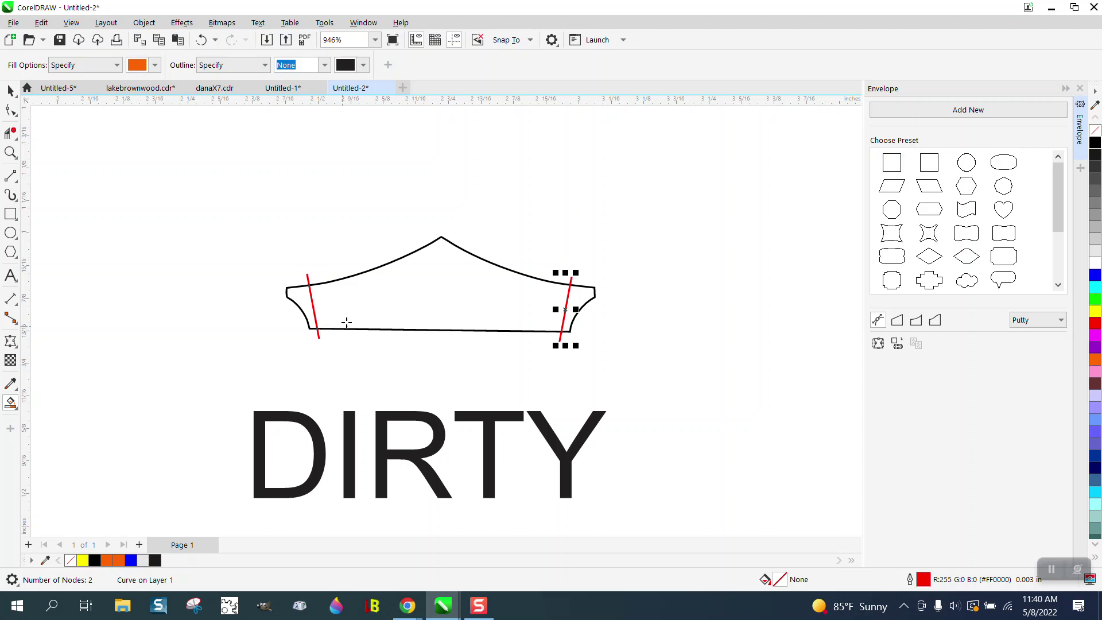
{"action": "left_click", "coordinate": [406, 295]}
{"action": "scroll", "coordinate": [431, 309], "scroll_direction": "down", "scroll_amount": 1}
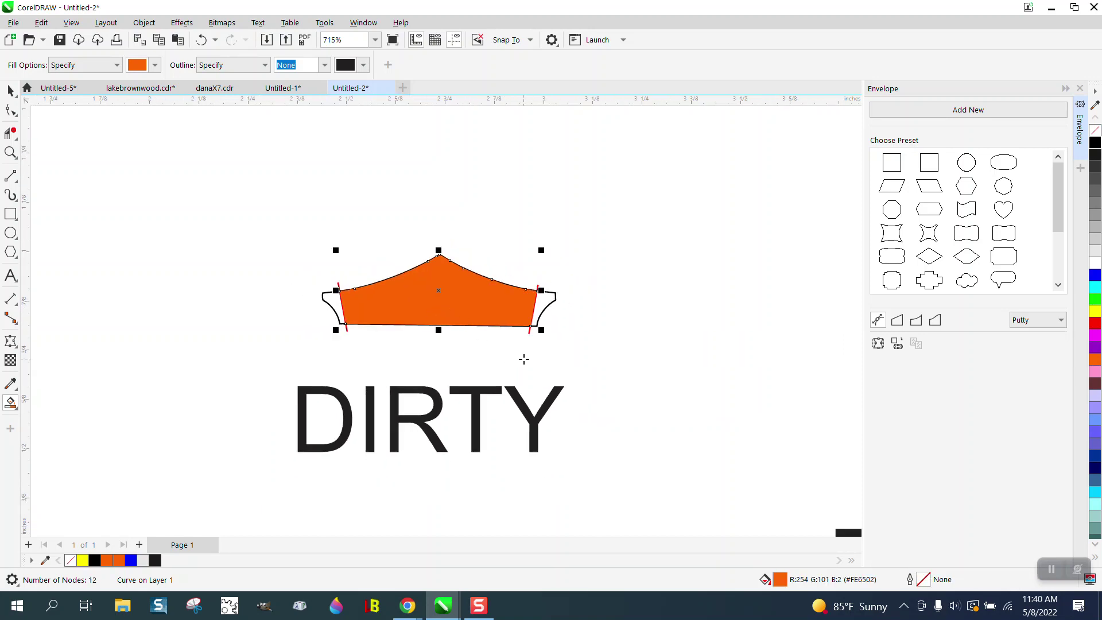
{"action": "key", "text": "Delete"}
{"action": "scroll", "coordinate": [524, 359], "scroll_direction": "down", "scroll_amount": 3}
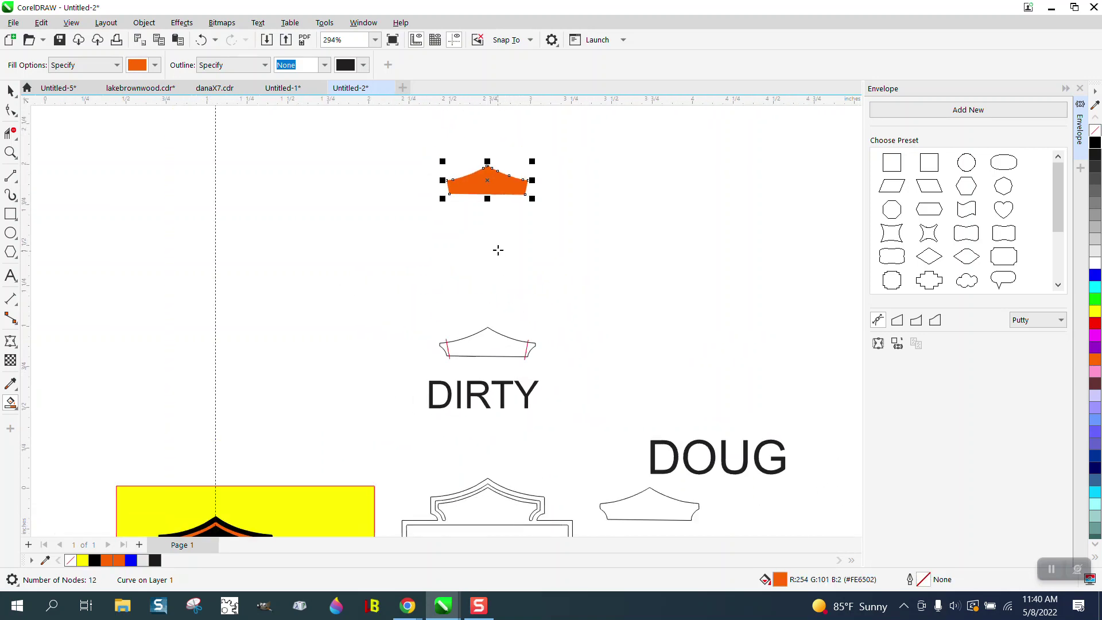
{"action": "left_click", "coordinate": [1096, 133]}
{"action": "right_click", "coordinate": [1096, 142]}
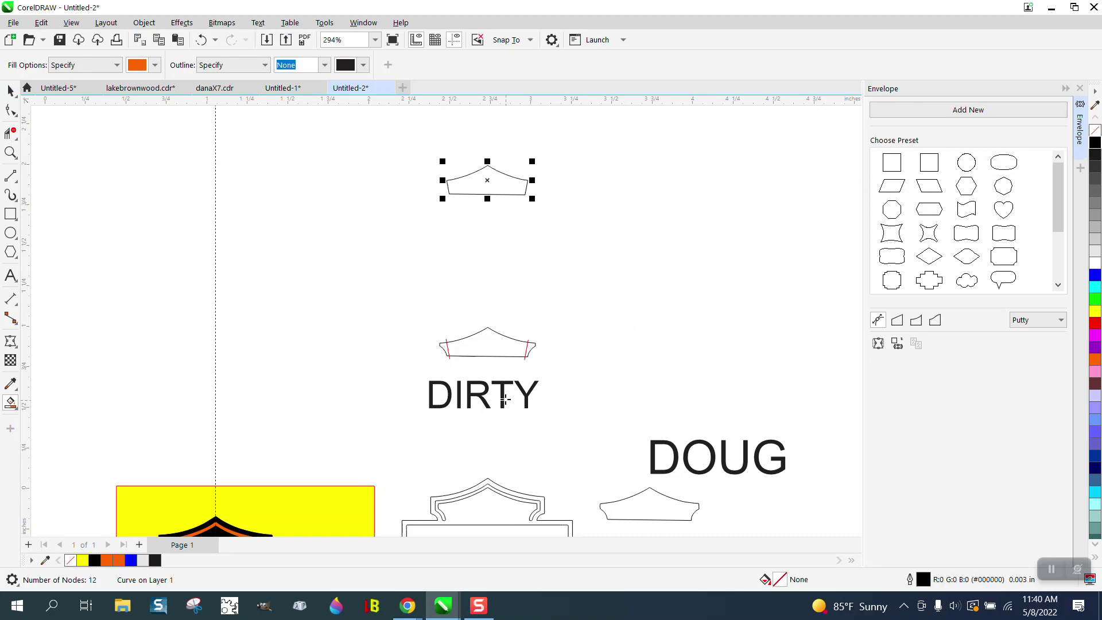
Step: Move DIRTY beneath the trimmed crown and envelope it with Create From using the crown shape
{"action": "left_click", "coordinate": [11, 90]}
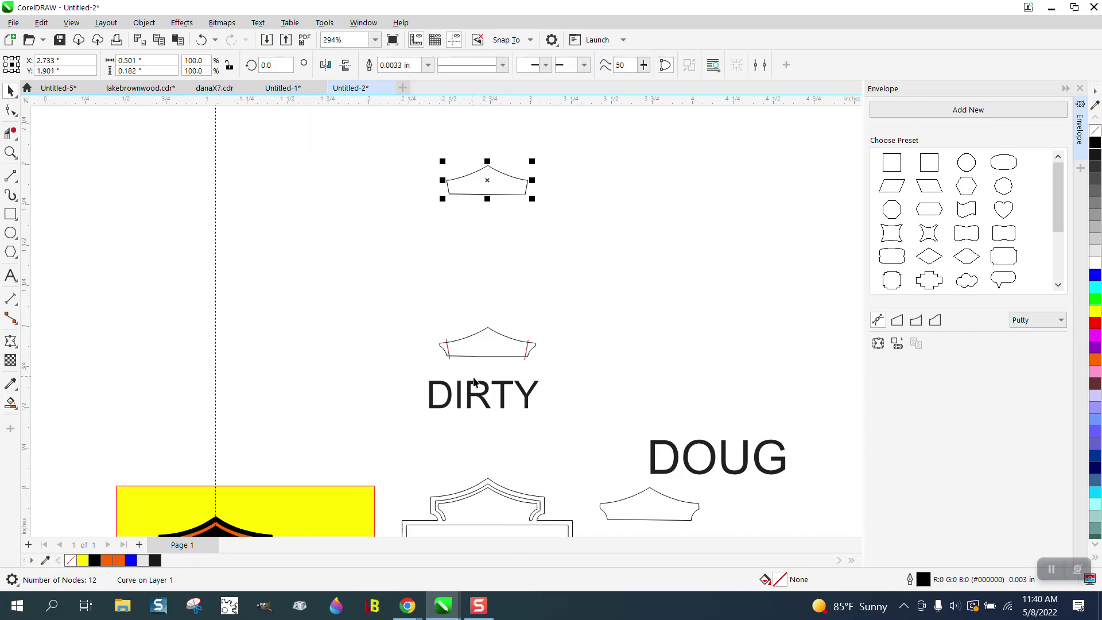
{"action": "left_click_drag", "start_coordinate": [510, 391], "coordinate": [507, 238]}
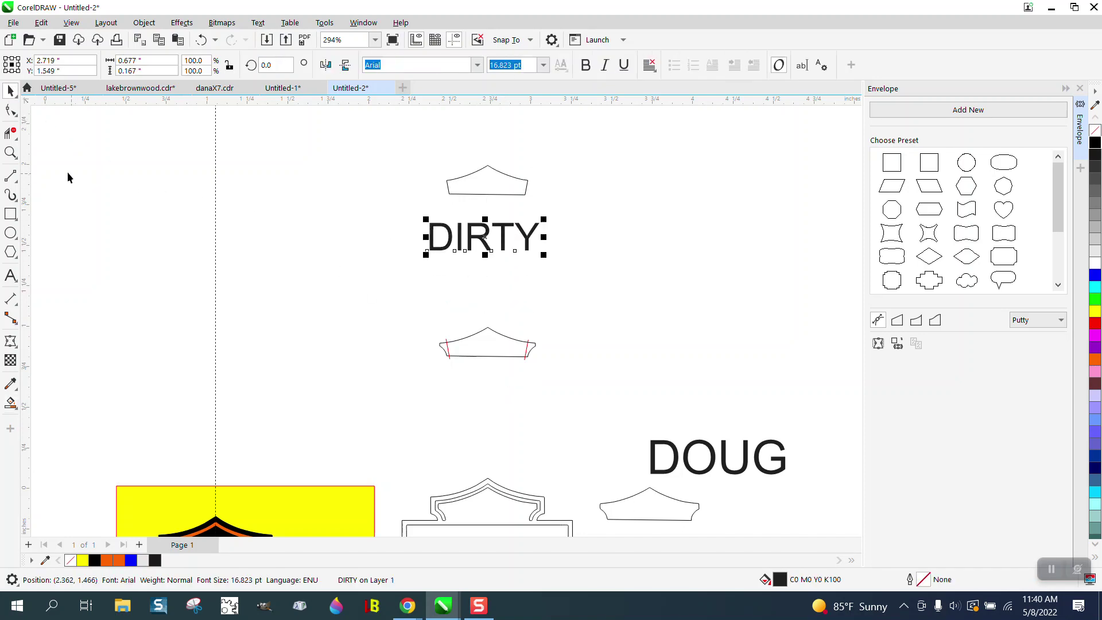
{"action": "left_click", "coordinate": [10, 153]}
{"action": "left_click_drag", "start_coordinate": [365, 147], "coordinate": [655, 334]}
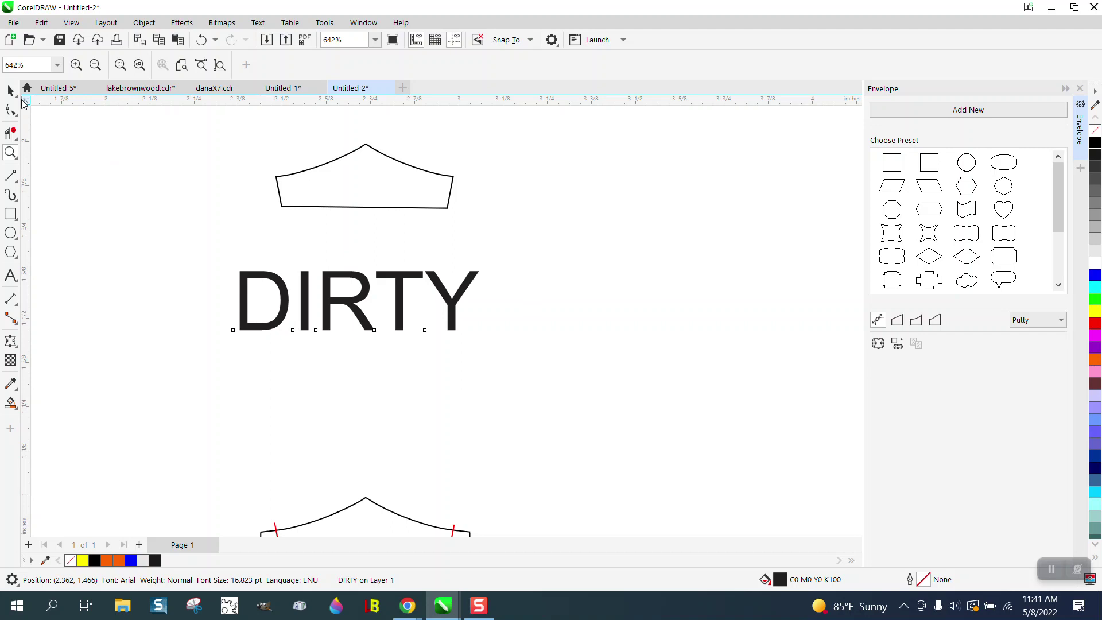
{"action": "left_click", "coordinate": [10, 90]}
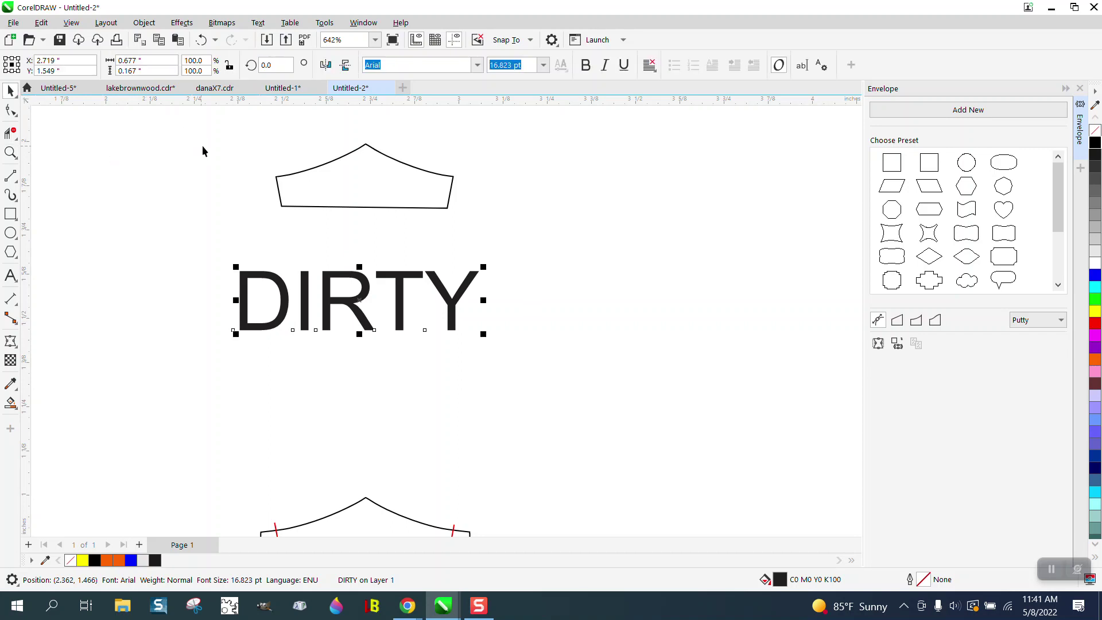
{"action": "left_click", "coordinate": [879, 343]}
{"action": "left_click", "coordinate": [367, 188]}
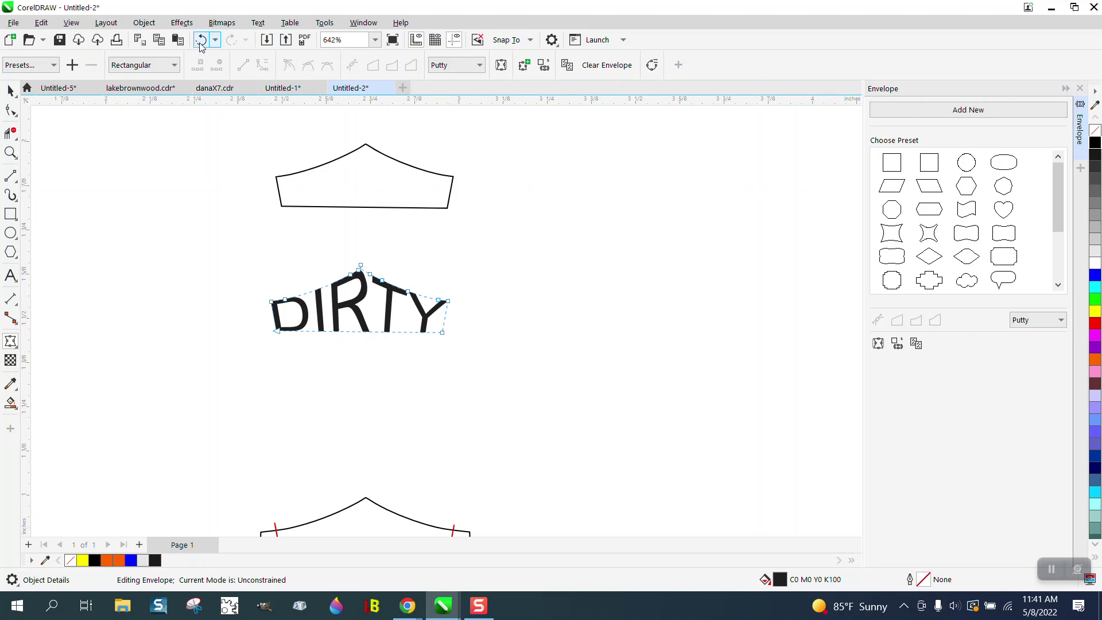
{"action": "left_click", "coordinate": [11, 90]}
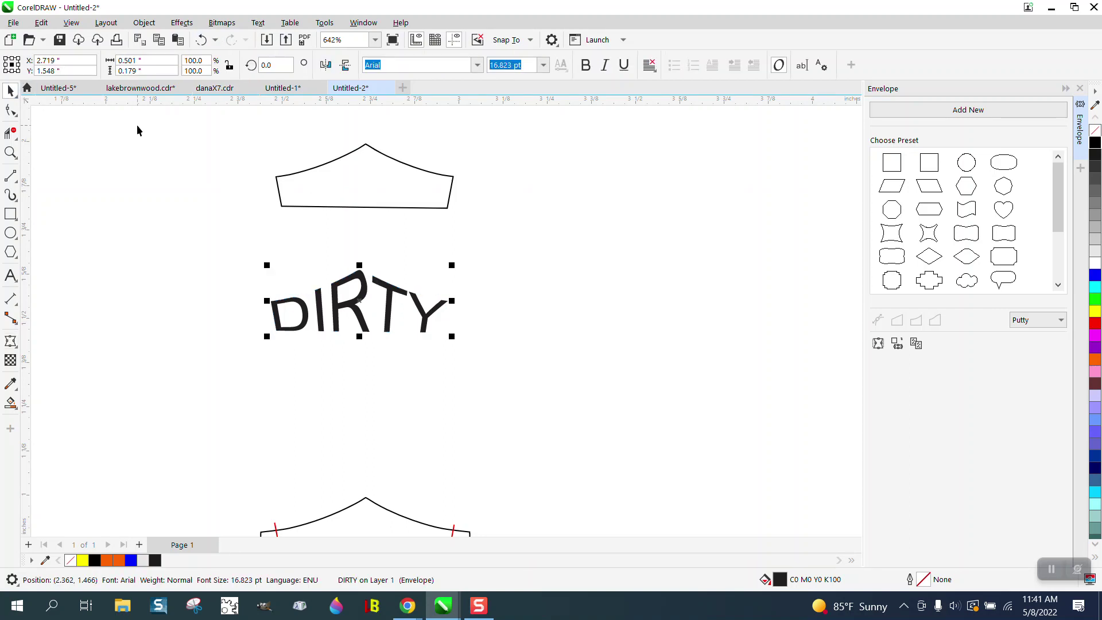
Step: Centre DIRTY on the crown with E and C, then nudge it down into the shield's arch
{"action": "left_click", "coordinate": [374, 176], "text": "shift"}
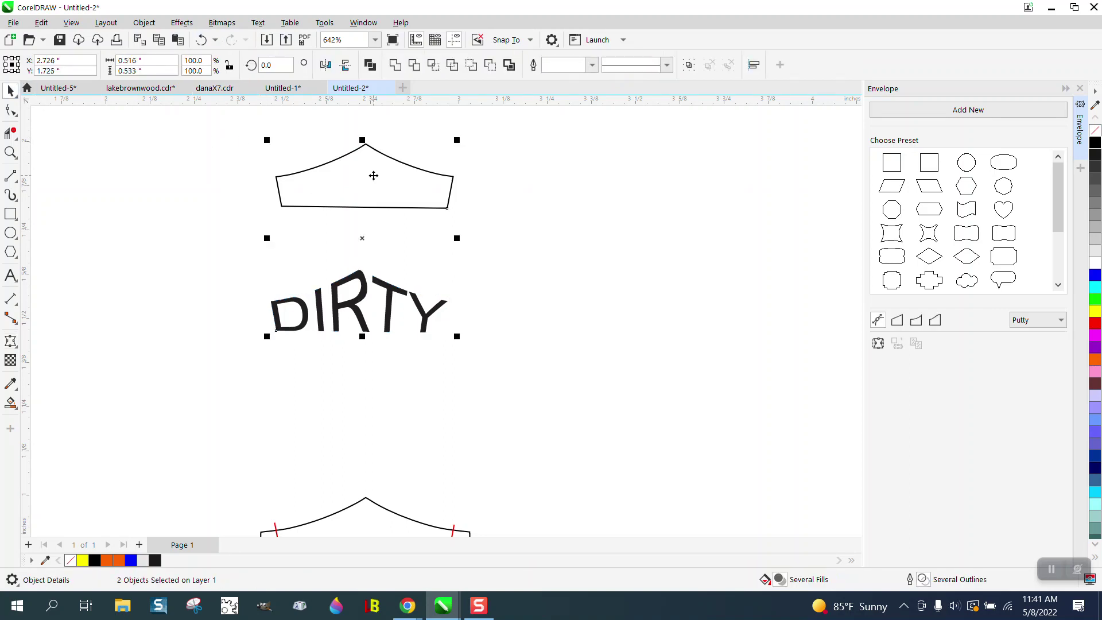
{"action": "key", "text": "e"}
{"action": "key", "text": "c"}
{"action": "scroll", "coordinate": [376, 175], "scroll_direction": "down", "scroll_amount": 1}
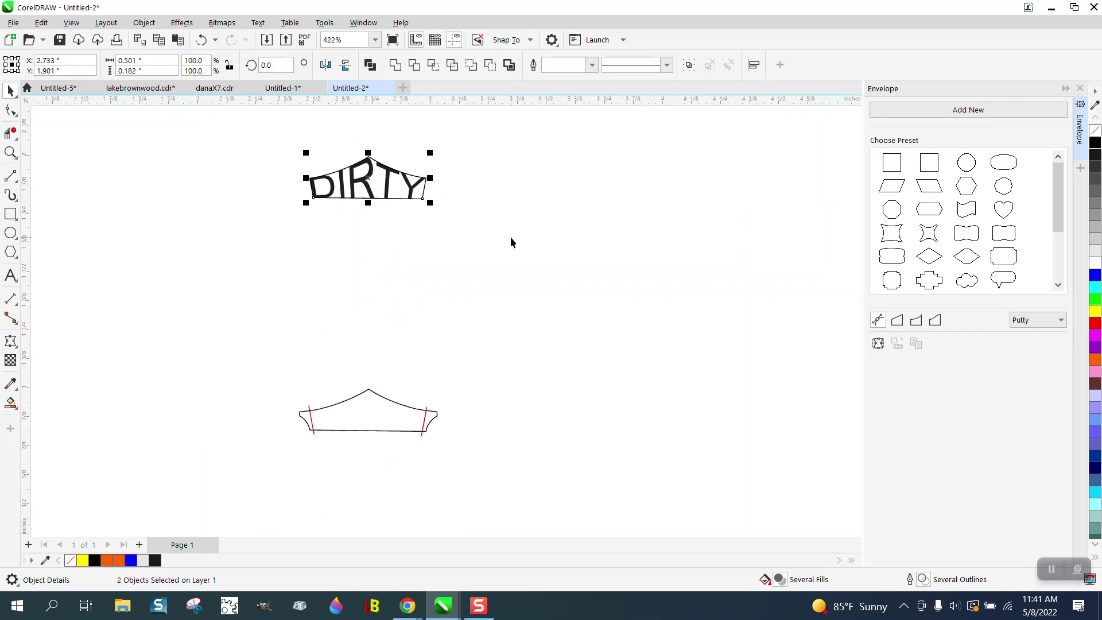
{"action": "scroll", "coordinate": [511, 237], "scroll_direction": "down", "scroll_amount": 1}
{"action": "left_click", "coordinate": [429, 174]}
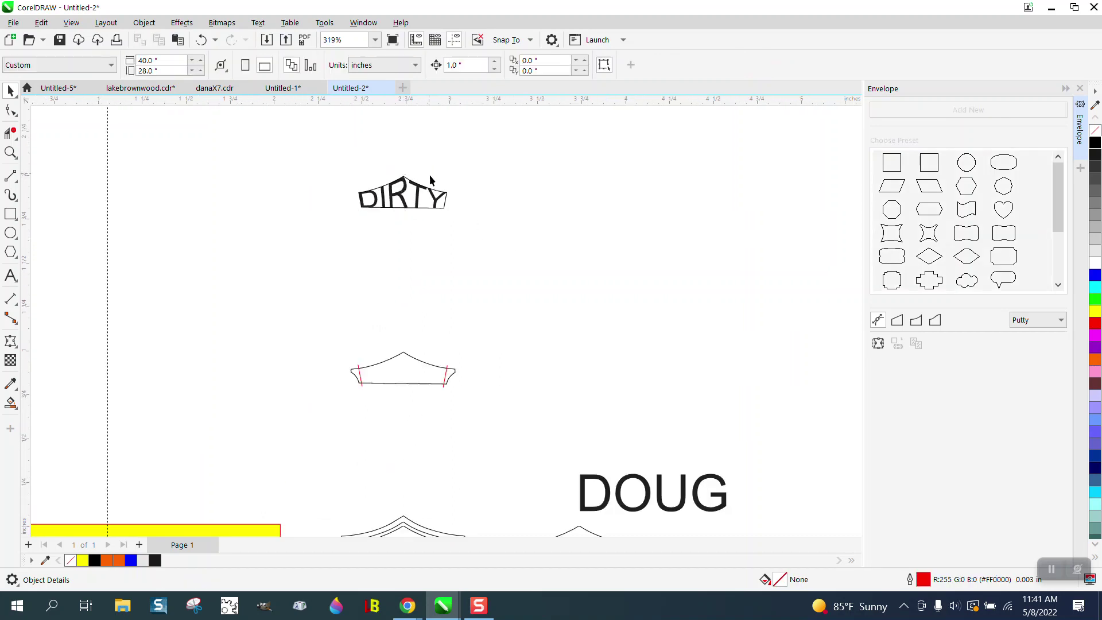
{"action": "left_click", "coordinate": [417, 195]}
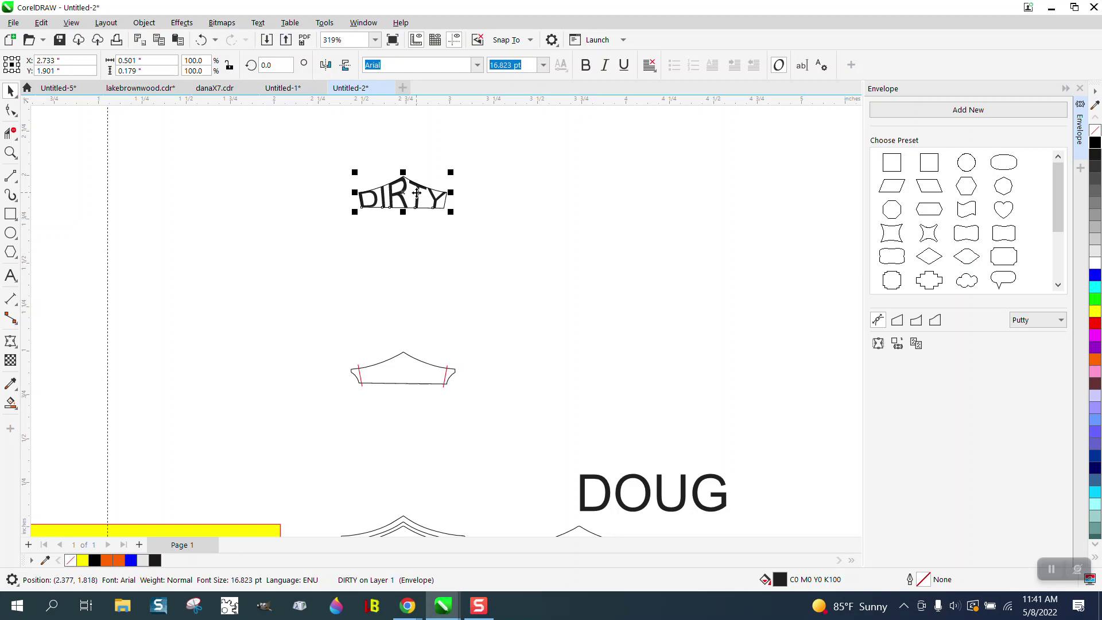
{"action": "key", "text": "Down"}
{"action": "key", "text": "Down"}
{"action": "scroll", "coordinate": [416, 197], "scroll_direction": "down", "scroll_amount": 1}
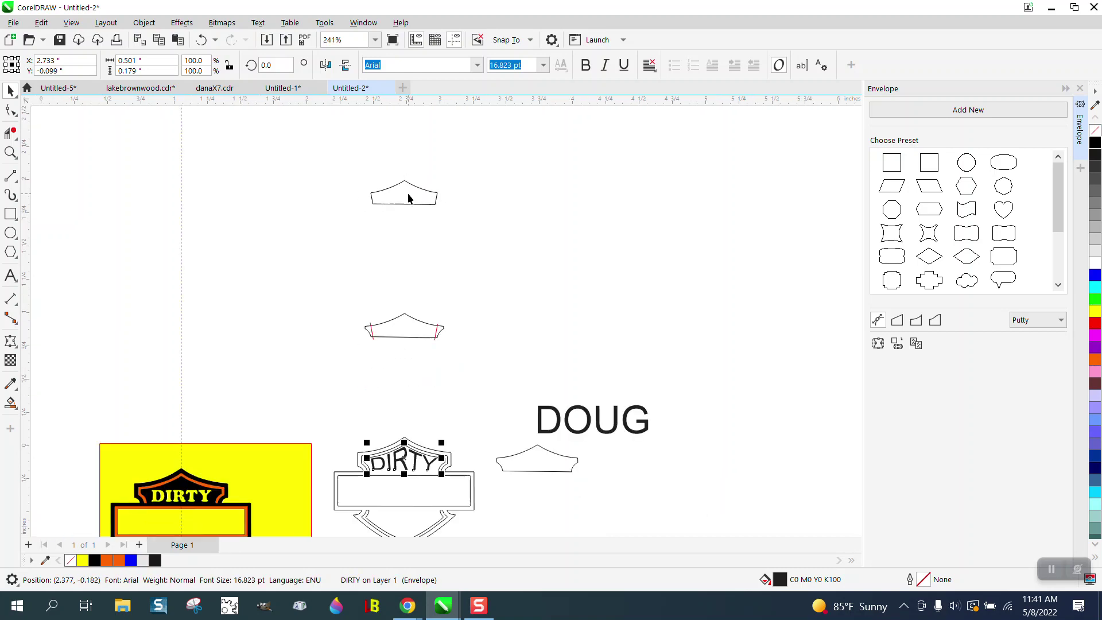
Step: Set the nudge distance to 0.001" and nudge DIRTY slightly lower inside the arch
{"action": "left_click", "coordinate": [11, 152]}
{"action": "left_click_drag", "start_coordinate": [298, 370], "coordinate": [582, 494]}
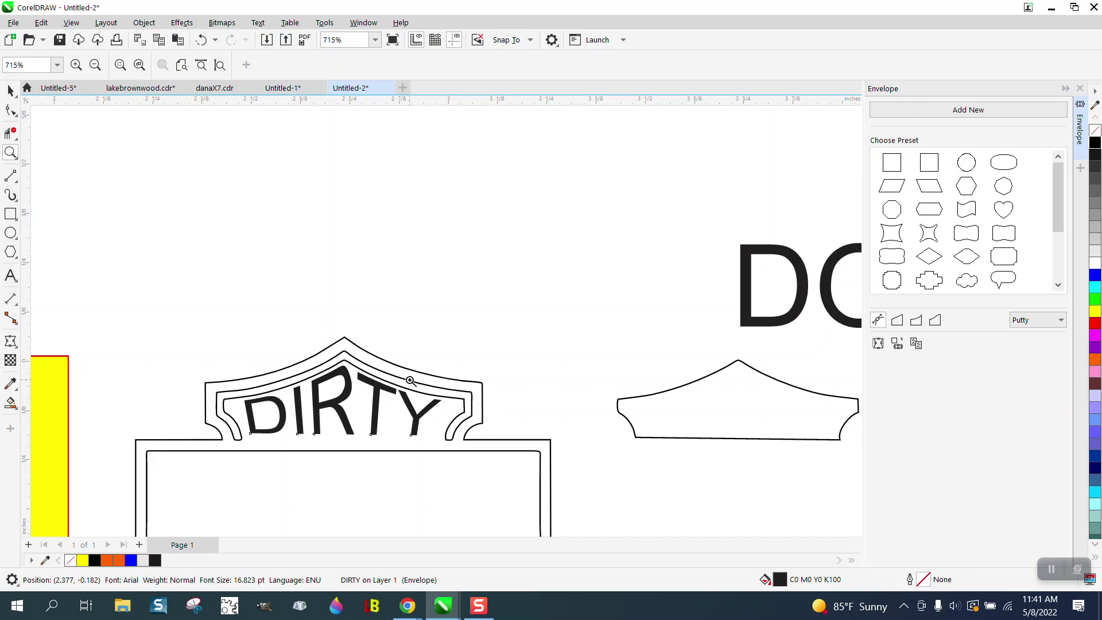
{"action": "left_click", "coordinate": [10, 90]}
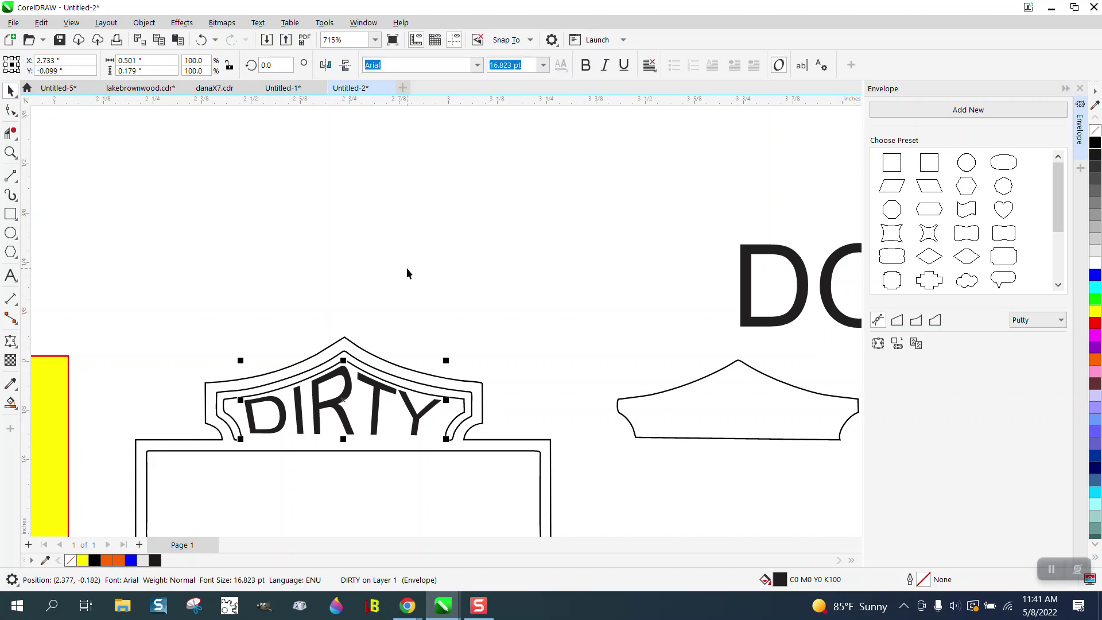
{"action": "left_click", "coordinate": [408, 274]}
{"action": "left_click", "coordinate": [470, 69]}
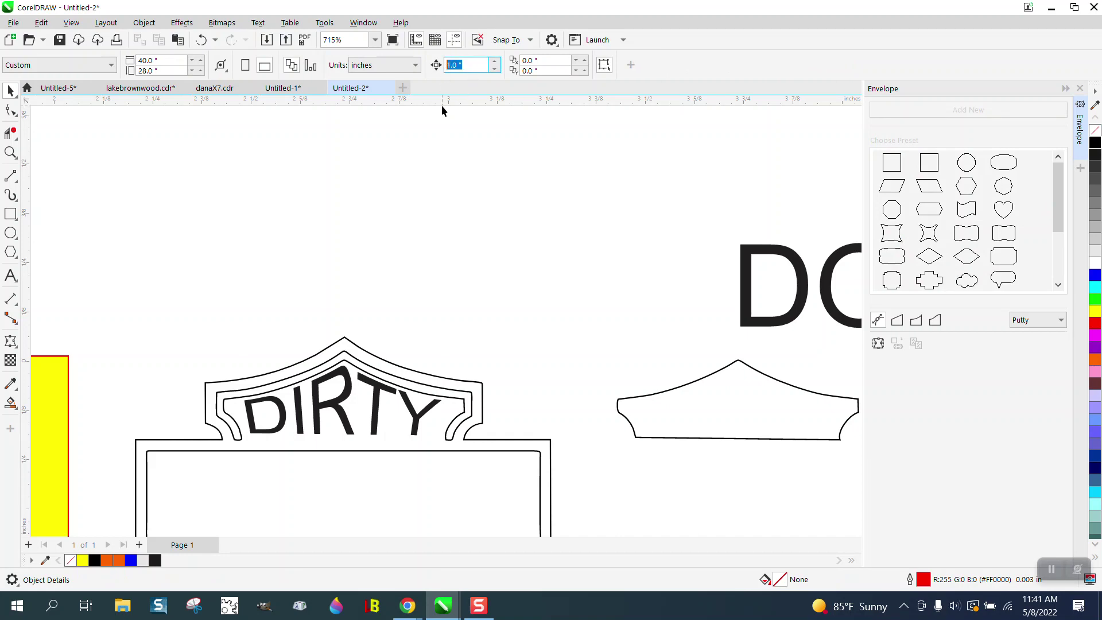
{"action": "type", "text": ".01"}
{"action": "key", "text": "Return"}
{"action": "left_click", "coordinate": [377, 398]}
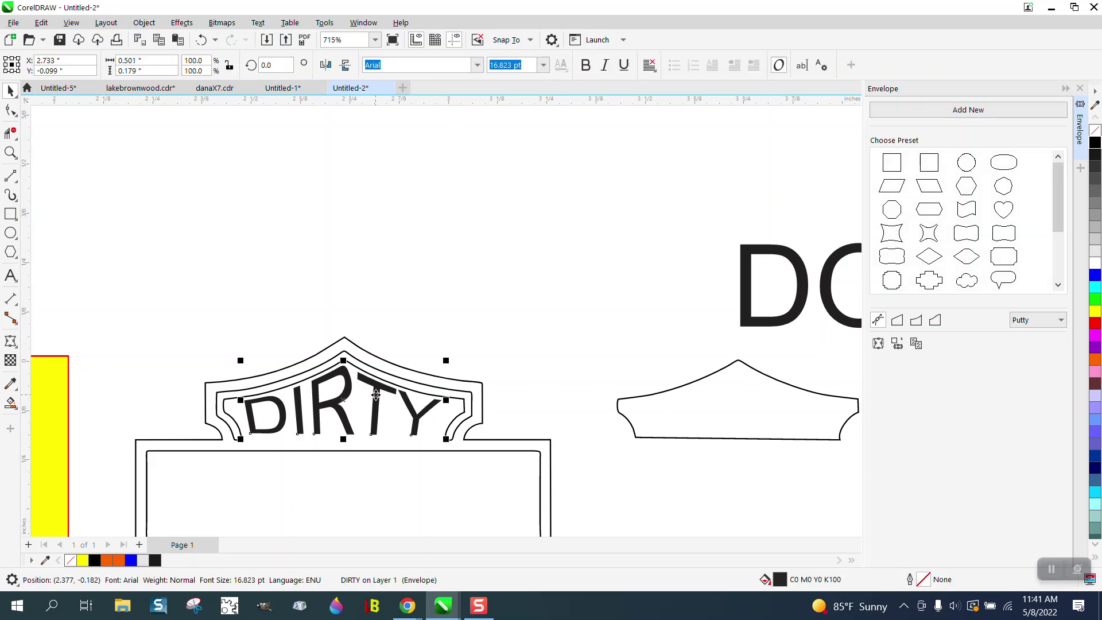
{"action": "key", "text": "Down"}
{"action": "key", "text": "Down"}
{"action": "key", "text": "Down"}
{"action": "key", "text": "Down"}
{"action": "key", "text": "Down"}
{"action": "key", "text": "Down"}
{"action": "key", "text": "Down"}
{"action": "key", "text": "Down"}
{"action": "key", "text": "Down"}
{"action": "key", "text": "Down"}
{"action": "key", "text": "Down"}
{"action": "key", "text": "Down"}
{"action": "key", "text": "Down"}
{"action": "key", "text": "Down"}
{"action": "key", "text": "Down"}
{"action": "key", "text": "Down"}
{"action": "key", "text": "Down"}
{"action": "key", "text": "Down"}
{"action": "key", "text": "Down"}
{"action": "key", "text": "Down"}
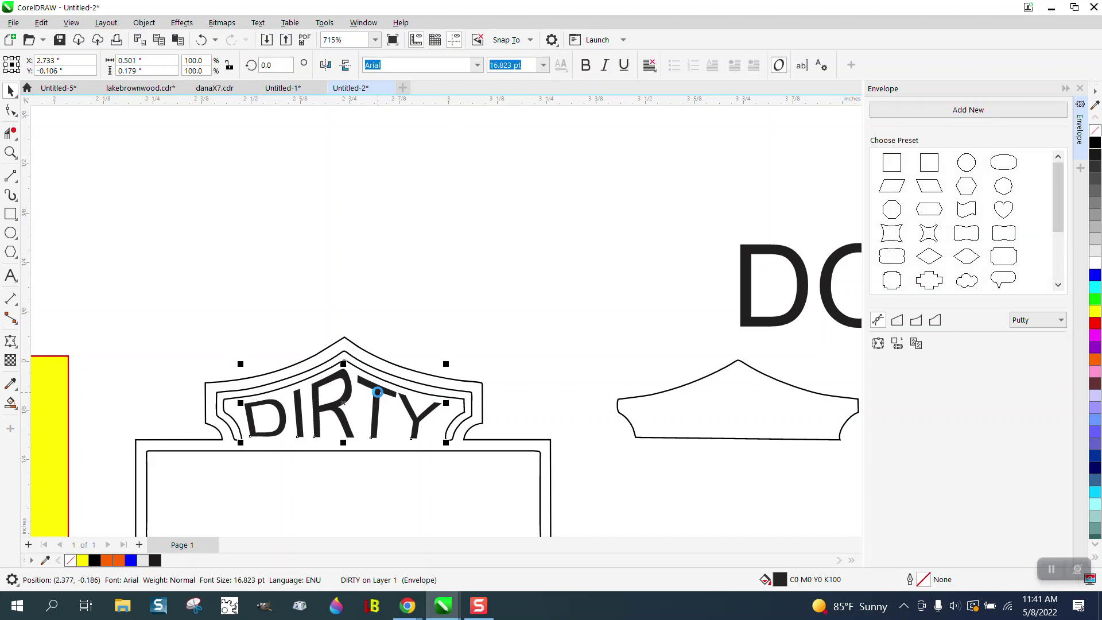
Step: Undo the DIRTY adjustments and delete the enveloped DIRTY text
{"action": "key", "text": "Up"}
{"action": "key", "text": "Up"}
{"action": "key", "text": "Up"}
{"action": "key", "text": "Up"}
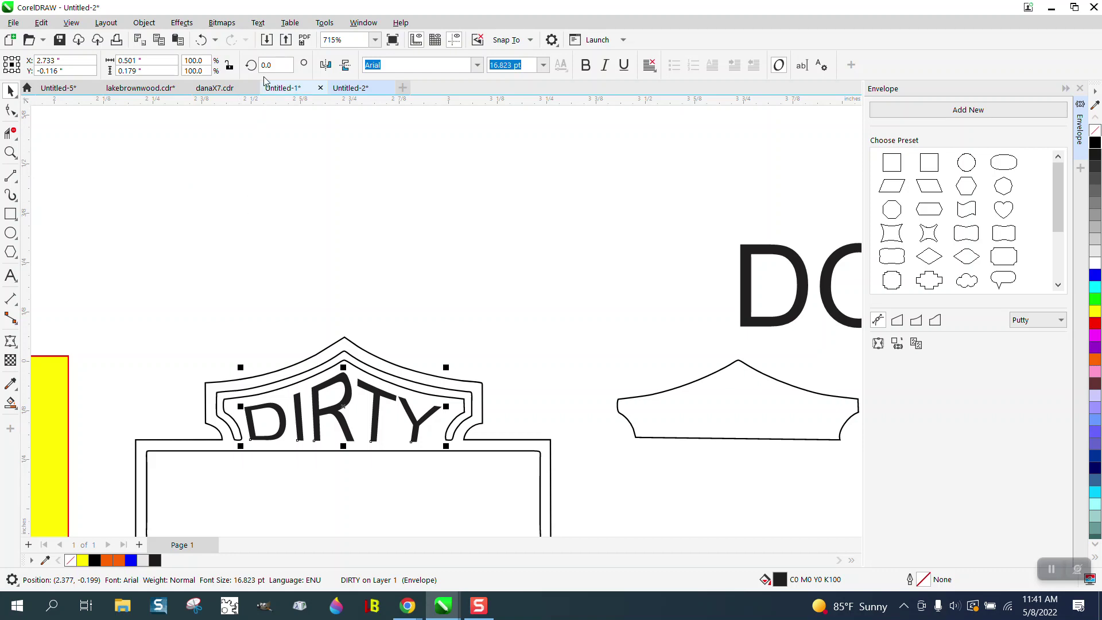
{"action": "left_click", "coordinate": [203, 42]}
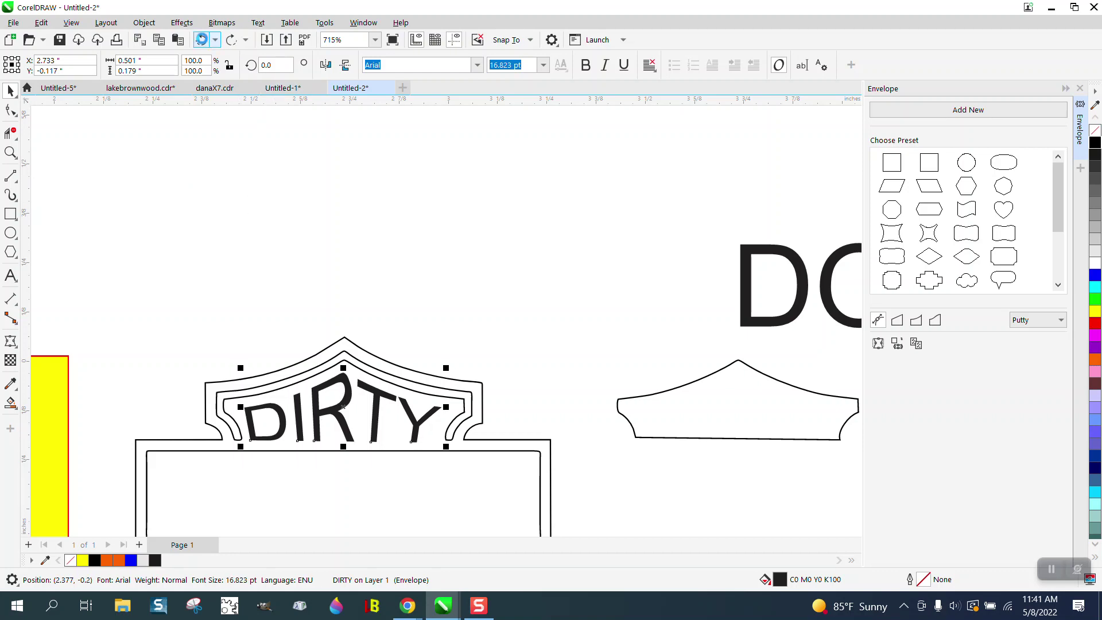
{"action": "left_click", "coordinate": [201, 42]}
{"action": "left_click", "coordinate": [201, 42]}
{"action": "left_click", "coordinate": [201, 43]}
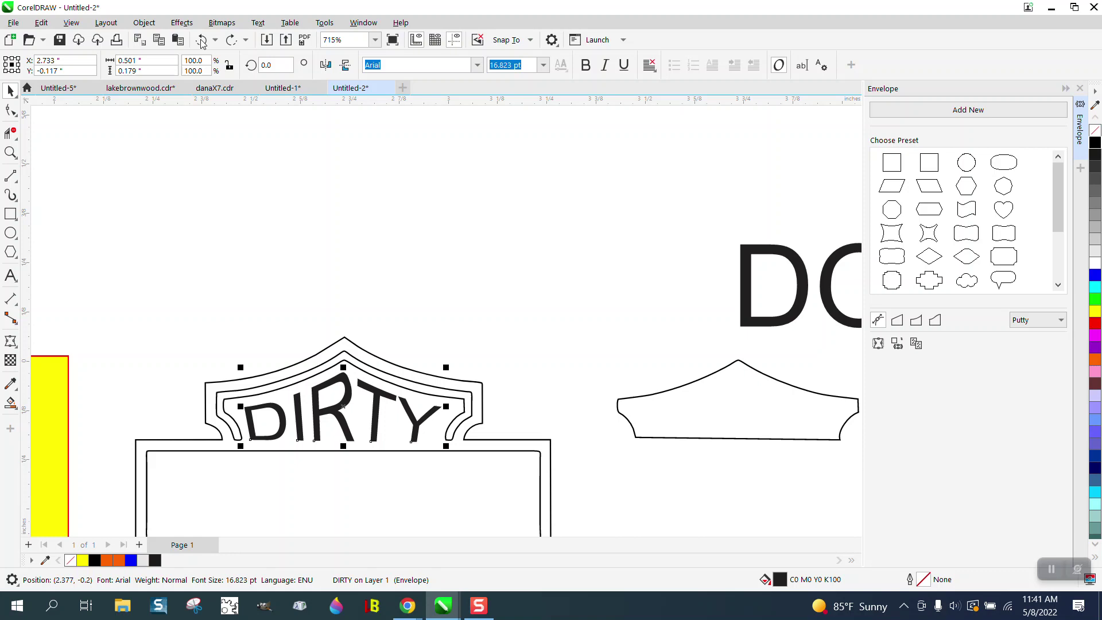
{"action": "left_click", "coordinate": [201, 43]}
{"action": "left_click", "coordinate": [202, 44]}
{"action": "left_click", "coordinate": [202, 43]}
{"action": "left_click", "coordinate": [202, 43]}
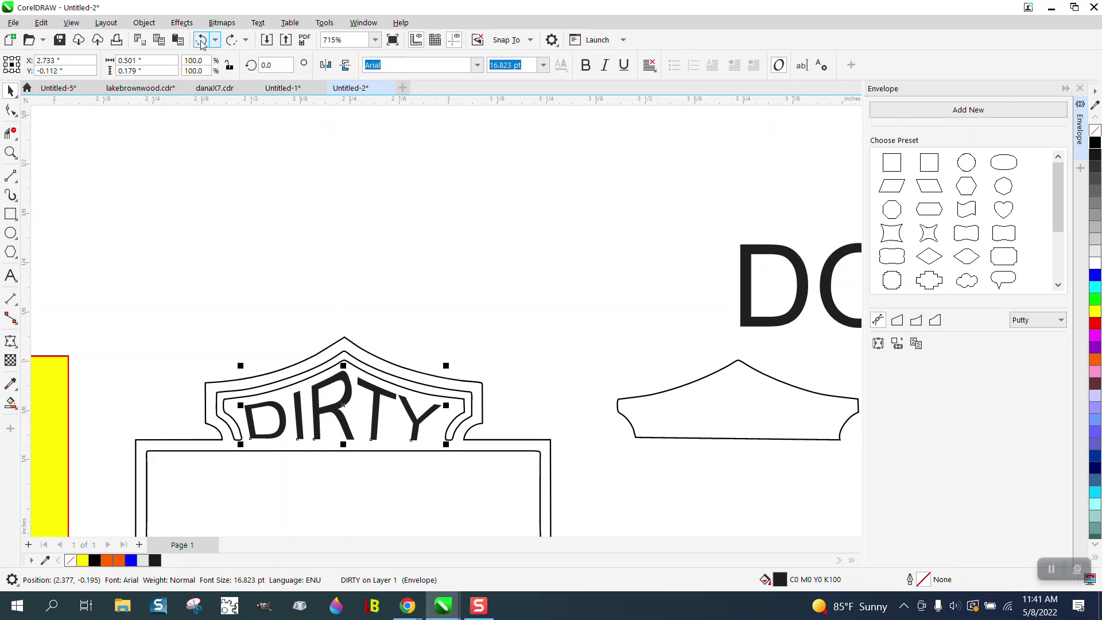
{"action": "left_click", "coordinate": [201, 42]}
{"action": "left_click", "coordinate": [201, 42]}
{"action": "left_click", "coordinate": [202, 43]}
{"action": "left_click", "coordinate": [201, 43]}
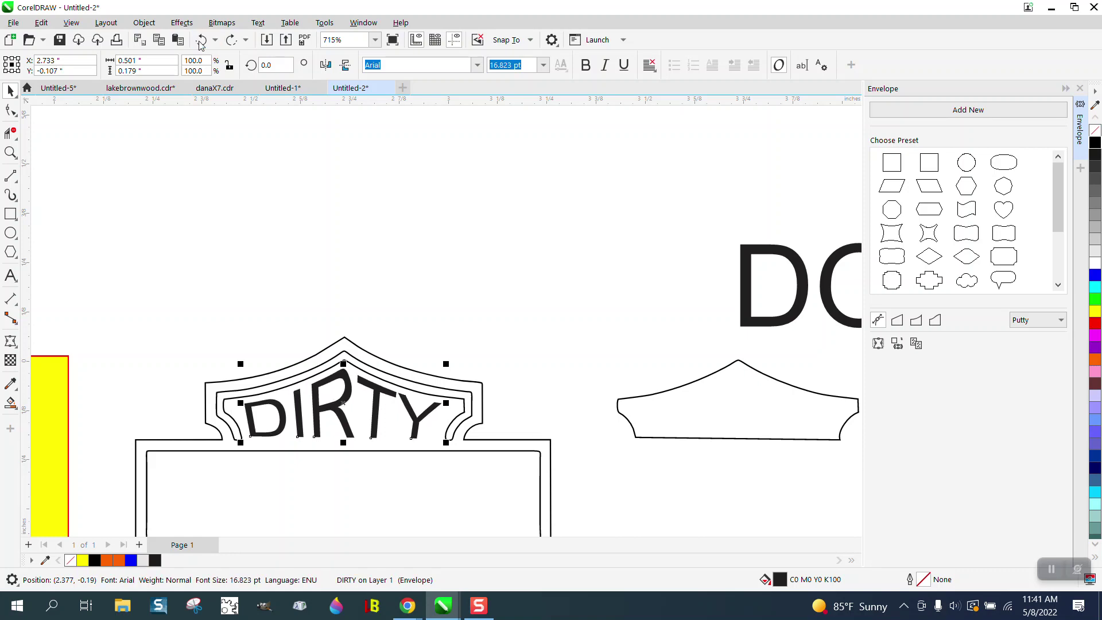
{"action": "left_click", "coordinate": [202, 42]}
{"action": "key", "text": "Delete"}
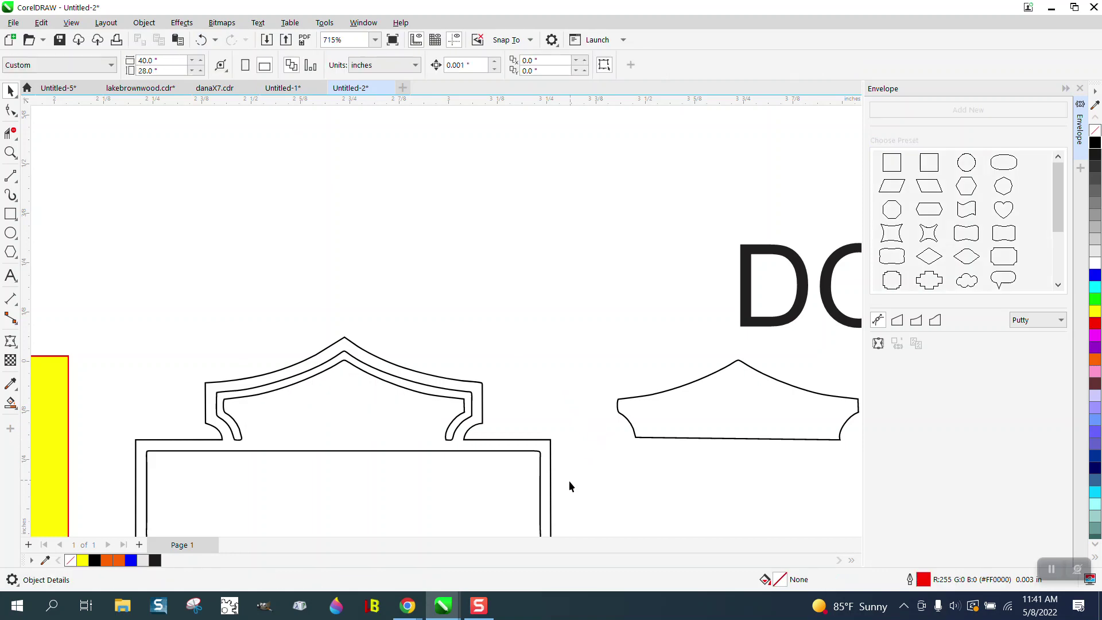
Step: Type new DIRTY text above the shield and scale it down to about 19.5 pt
{"action": "left_click", "coordinate": [11, 275]}
{"action": "left_click", "coordinate": [199, 266]}
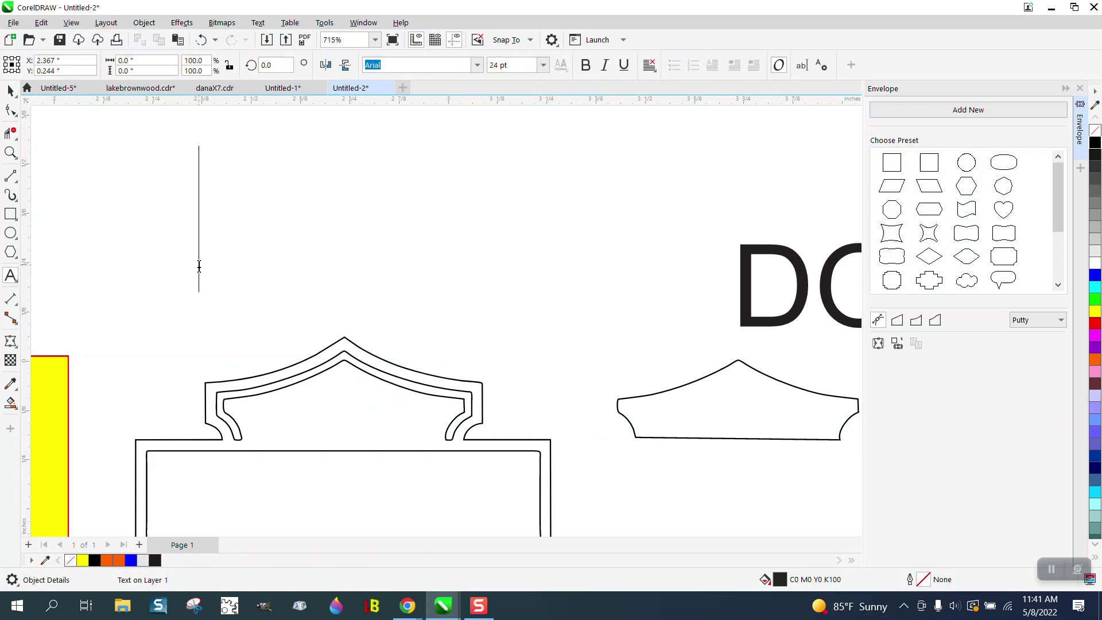
{"action": "type", "text": "D"}
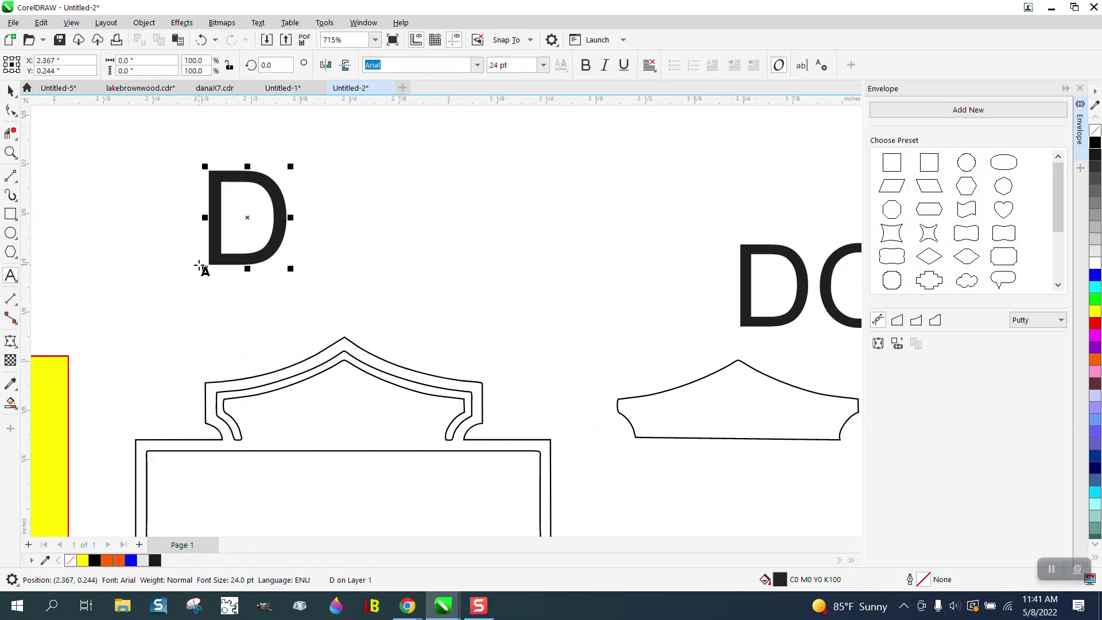
{"action": "type", "text": "IRTY"}
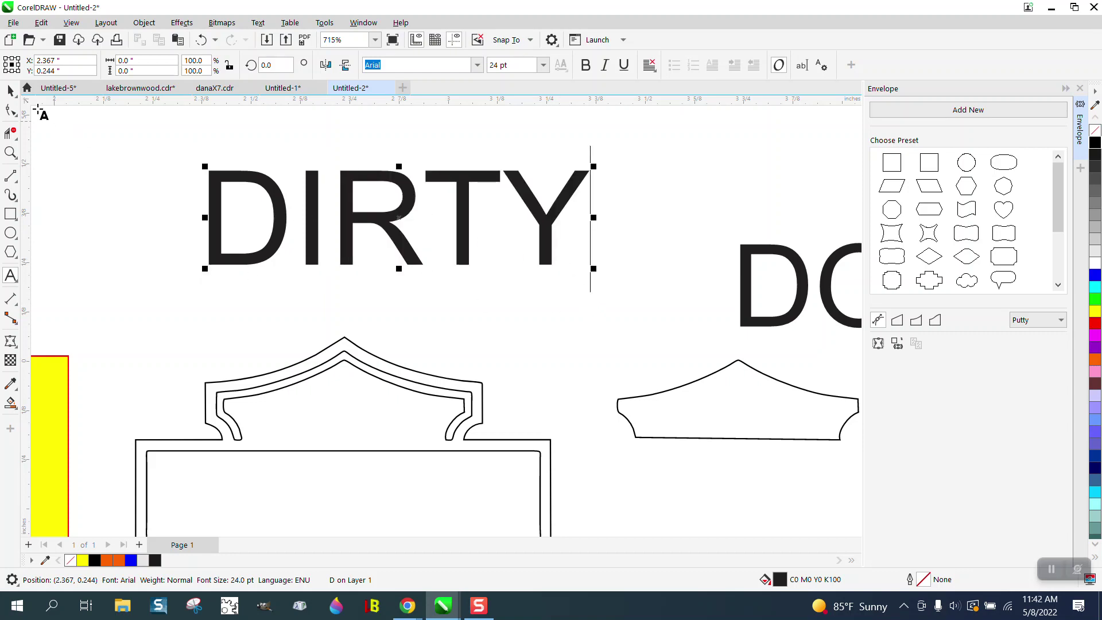
{"action": "key", "text": "ctrl+space"}
{"action": "left_click_drag", "start_coordinate": [595, 172], "coordinate": [523, 187]}
{"action": "left_click", "coordinate": [11, 153]}
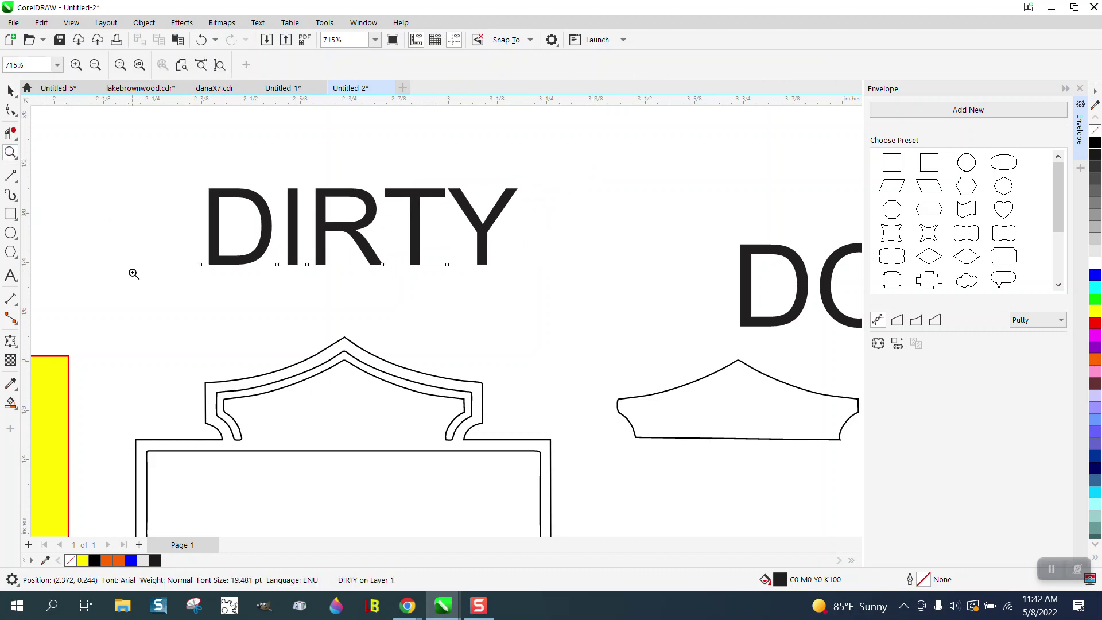
{"action": "left_click_drag", "start_coordinate": [133, 315], "coordinate": [565, 521]}
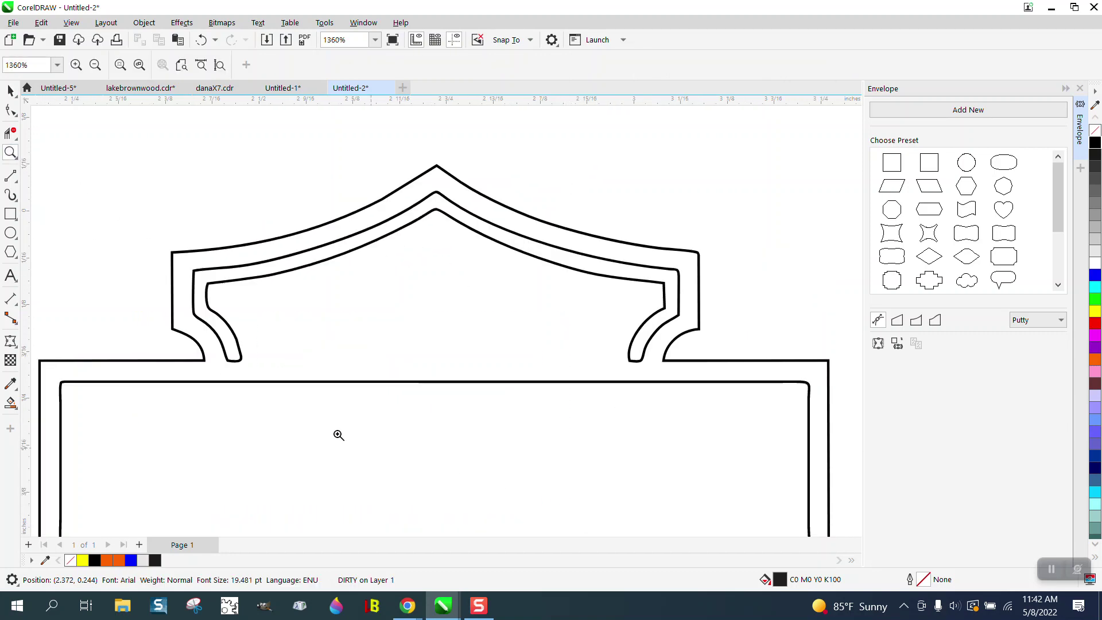
{"action": "left_click", "coordinate": [16, 183]}
{"action": "left_click", "coordinate": [60, 191]}
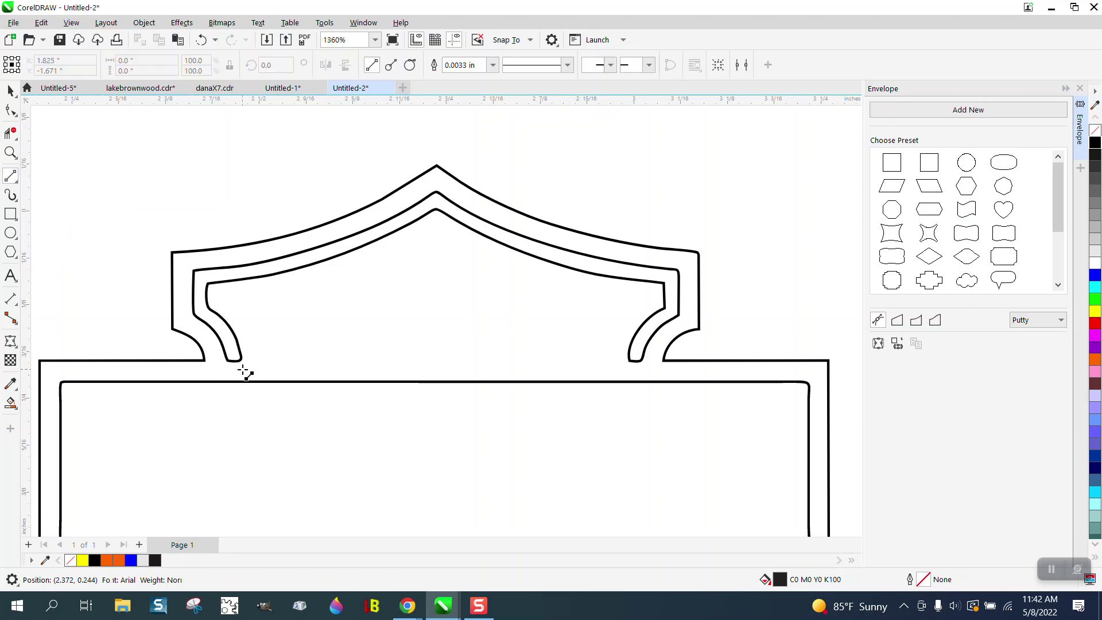
{"action": "left_click_drag", "start_coordinate": [241, 360], "coordinate": [241, 380]}
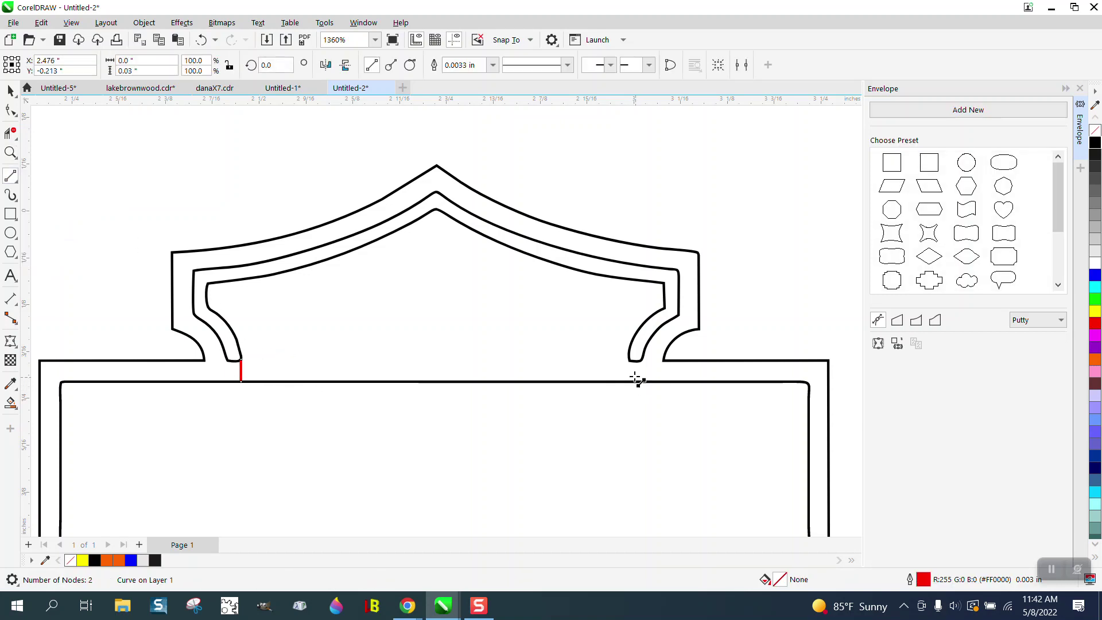
{"action": "left_click_drag", "start_coordinate": [630, 360], "coordinate": [630, 380]}
{"action": "left_click", "coordinate": [11, 402]}
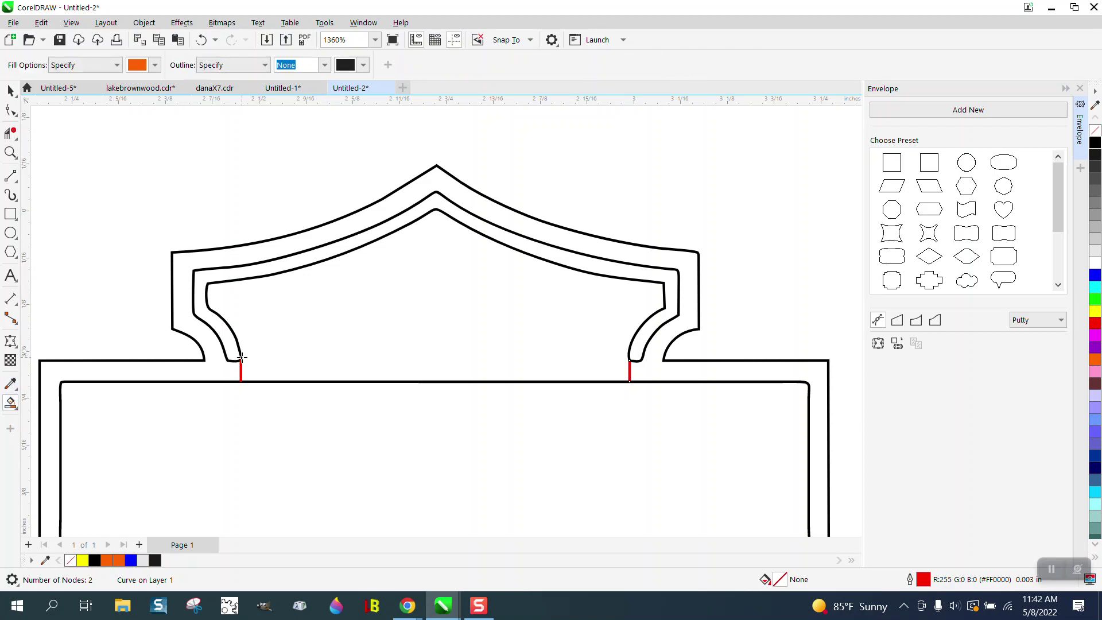
{"action": "double_click", "coordinate": [9, 91]}
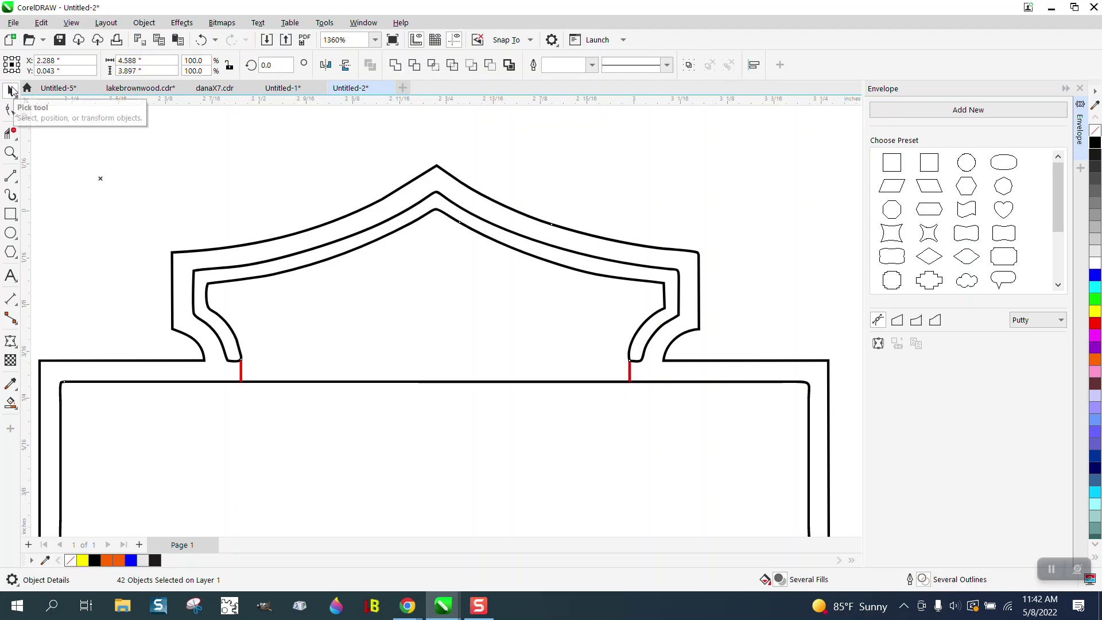
Step: Try drawing vertical lines from the inner arch down to the band on both sides, then undo them
{"action": "left_click", "coordinate": [201, 40]}
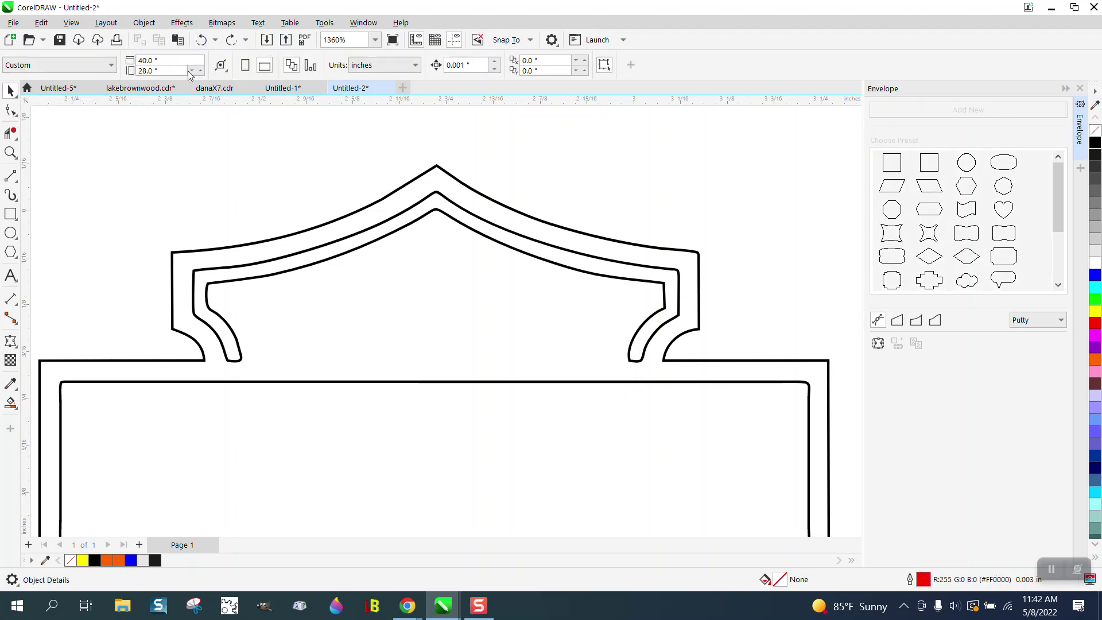
{"action": "left_click", "coordinate": [12, 177]}
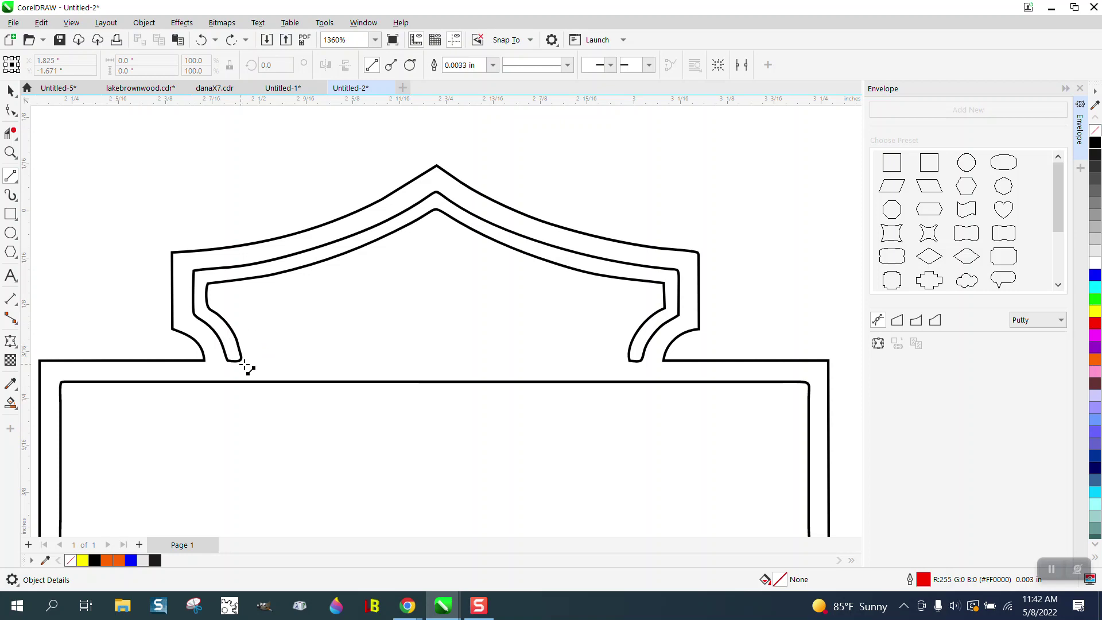
{"action": "left_click_drag", "start_coordinate": [239, 360], "coordinate": [241, 278]}
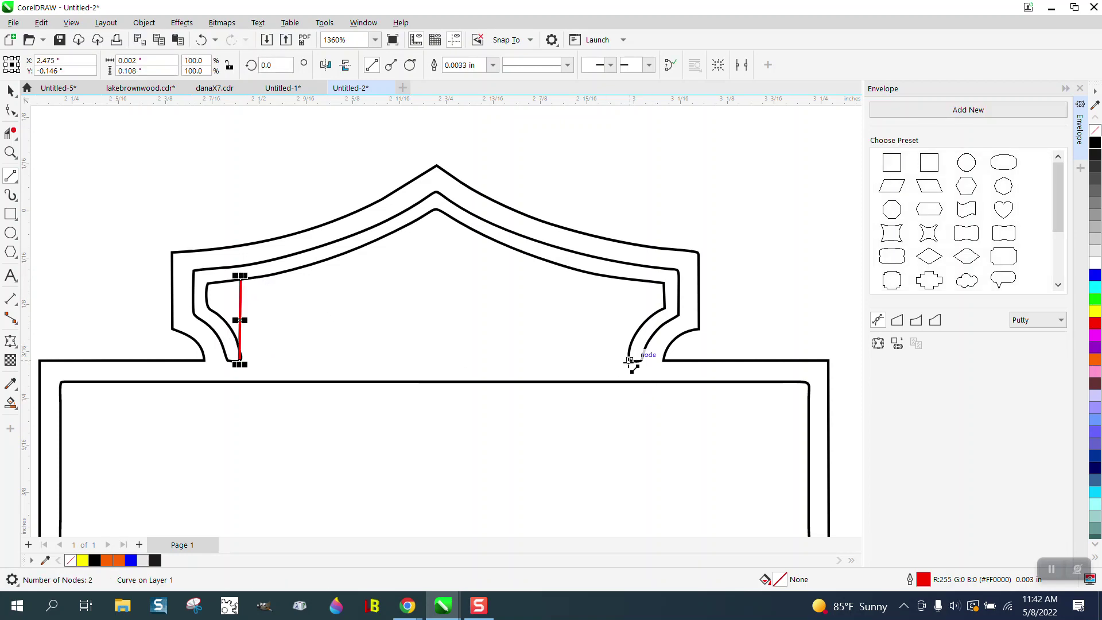
{"action": "left_click_drag", "start_coordinate": [630, 361], "coordinate": [628, 279]}
{"action": "left_click_drag", "start_coordinate": [630, 363], "coordinate": [630, 391]}
{"action": "left_click_drag", "start_coordinate": [241, 359], "coordinate": [241, 392]}
{"action": "key", "text": "Delete"}
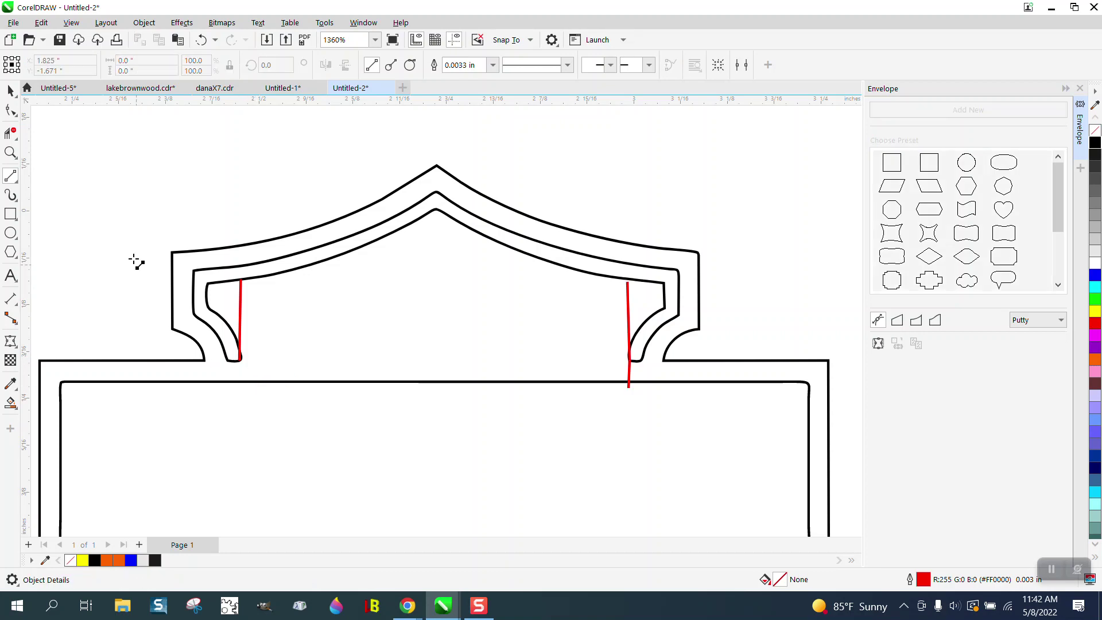
{"action": "left_click", "coordinate": [11, 91]}
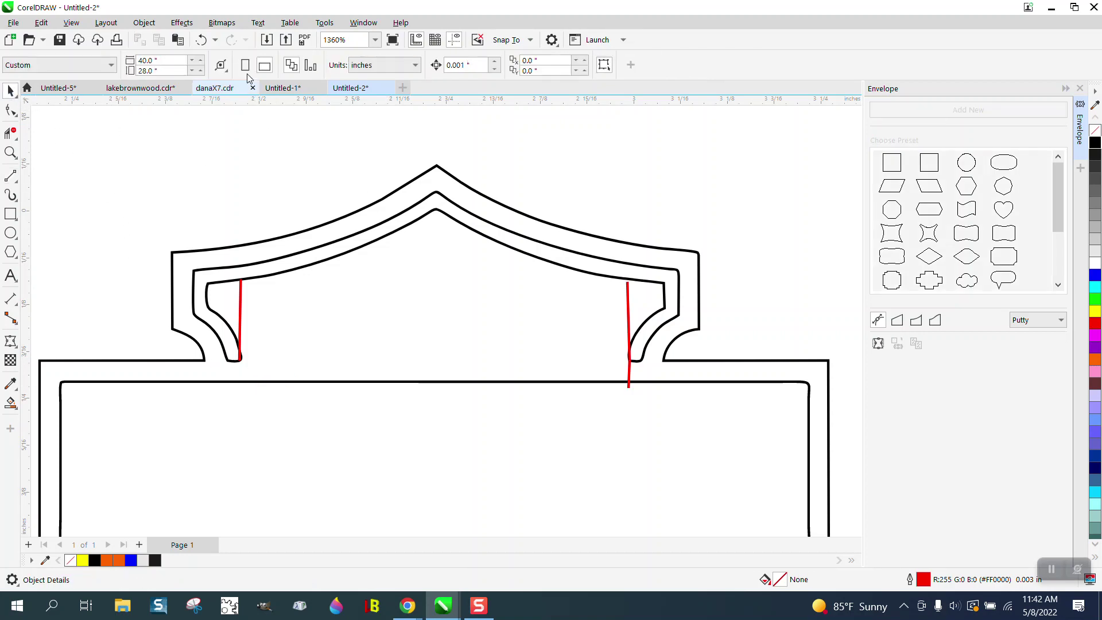
{"action": "left_click", "coordinate": [202, 39]}
{"action": "left_click", "coordinate": [202, 39]}
{"action": "left_click", "coordinate": [202, 41]}
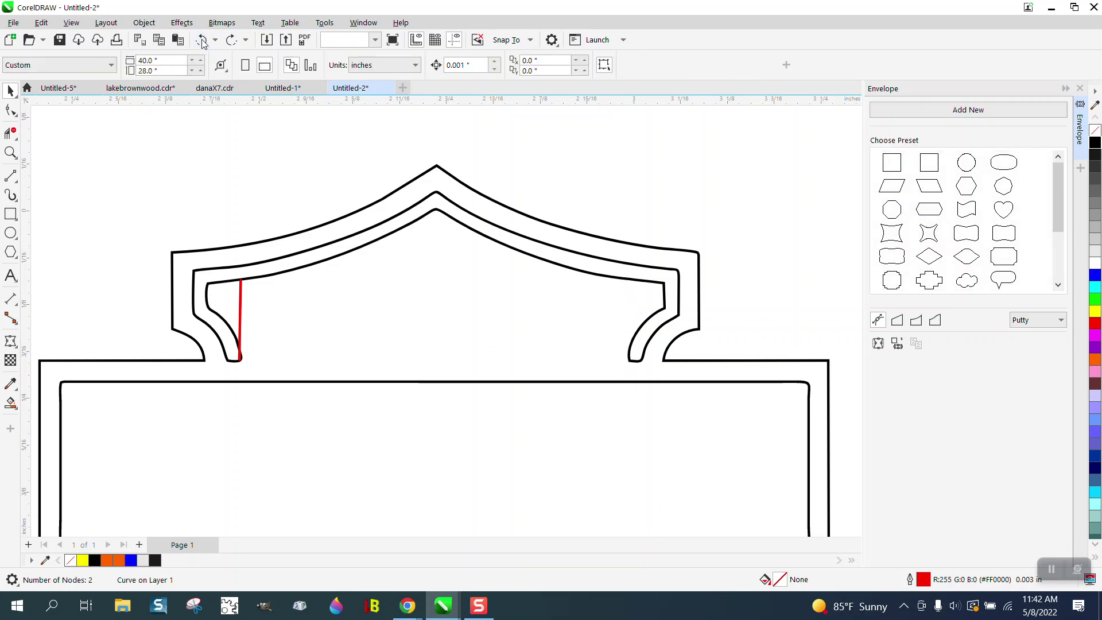
{"action": "left_click", "coordinate": [202, 40]}
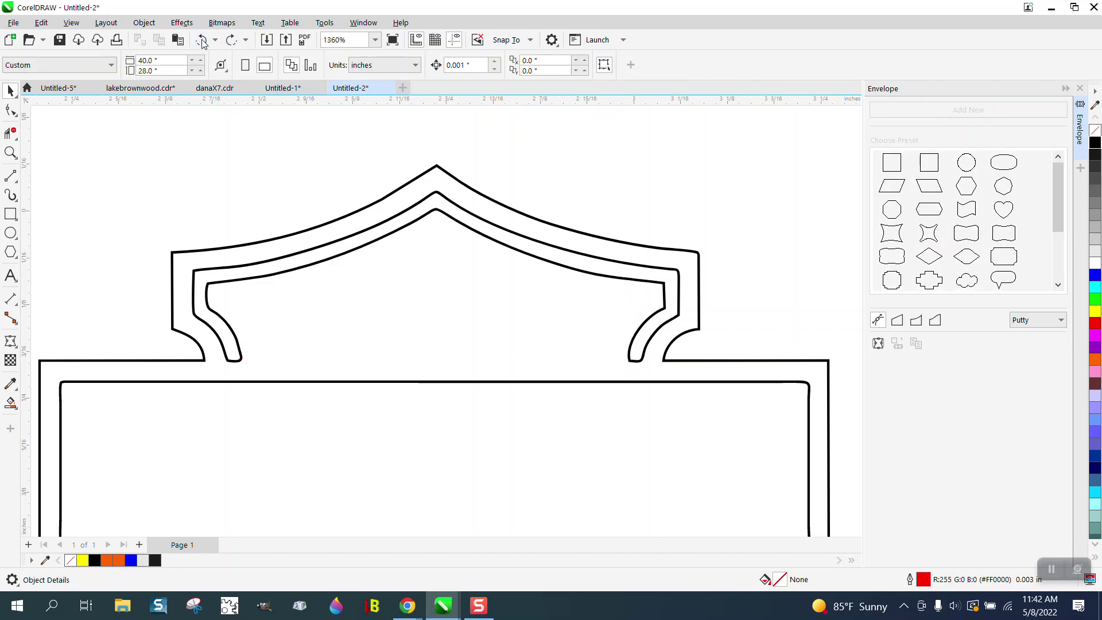
Step: Redraw the left and right vertical red lines from the band up to the inner arch ends
{"action": "left_click", "coordinate": [10, 176]}
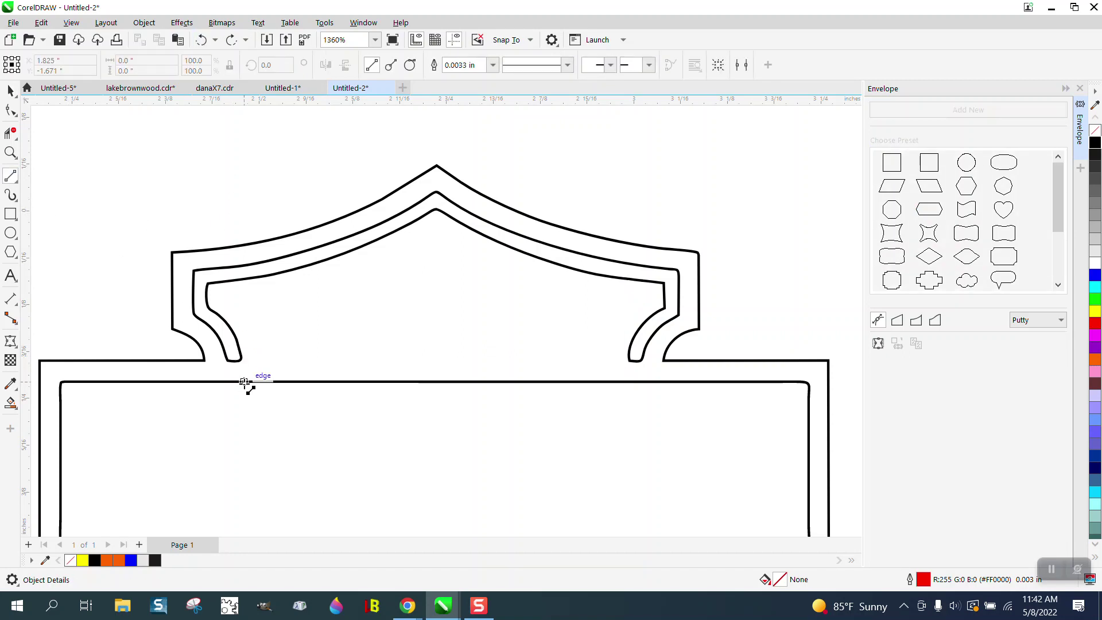
{"action": "left_click_drag", "start_coordinate": [244, 382], "coordinate": [249, 276]}
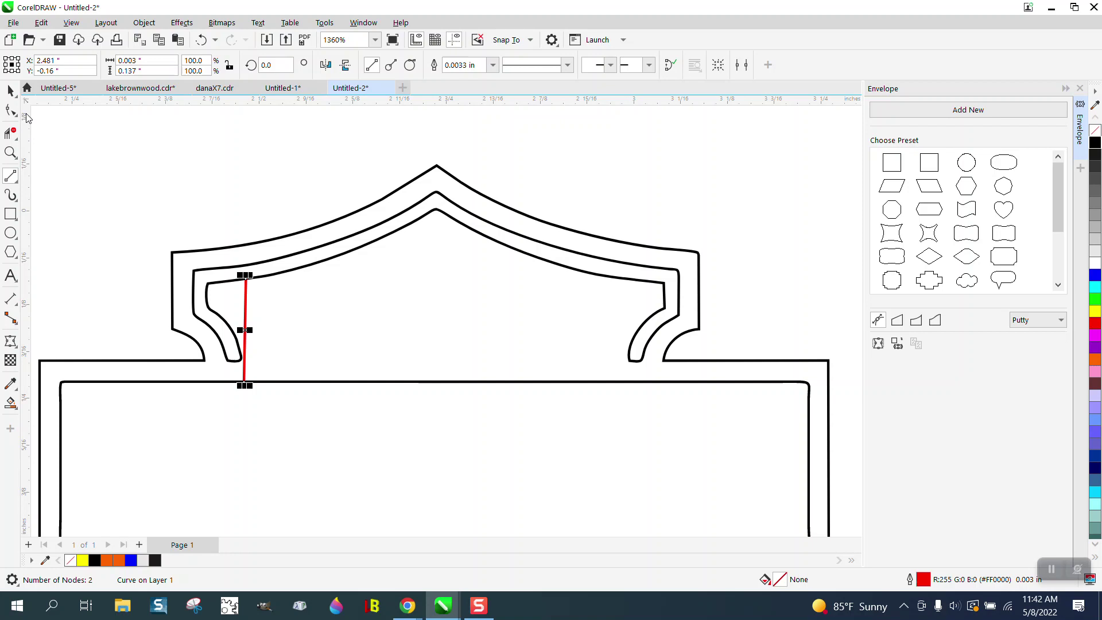
{"action": "key", "text": "Delete"}
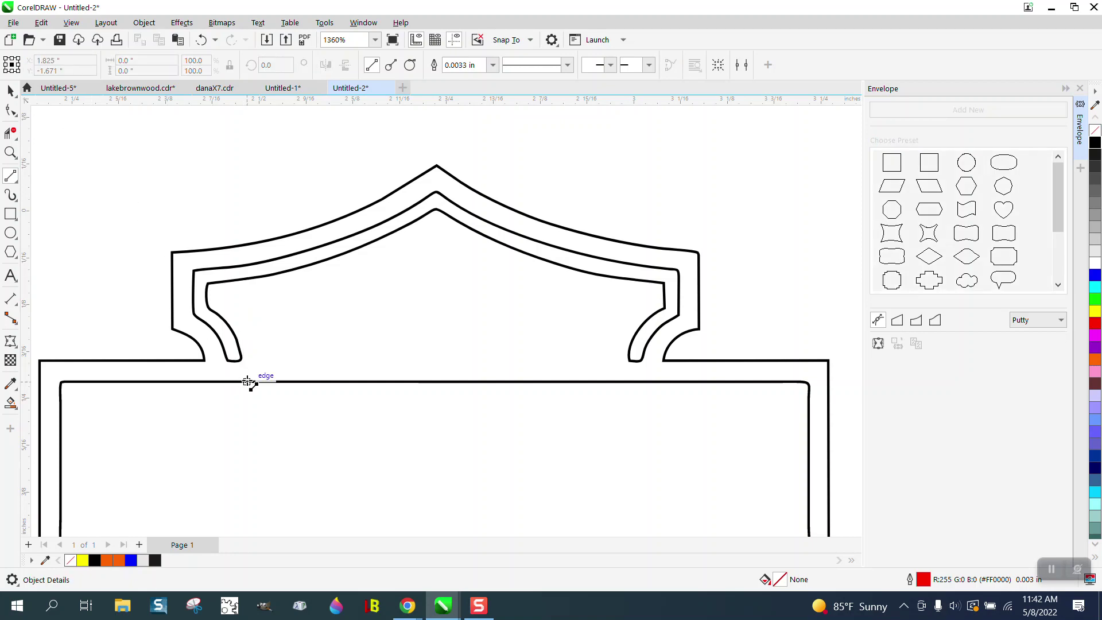
{"action": "left_click_drag", "start_coordinate": [248, 382], "coordinate": [247, 278]}
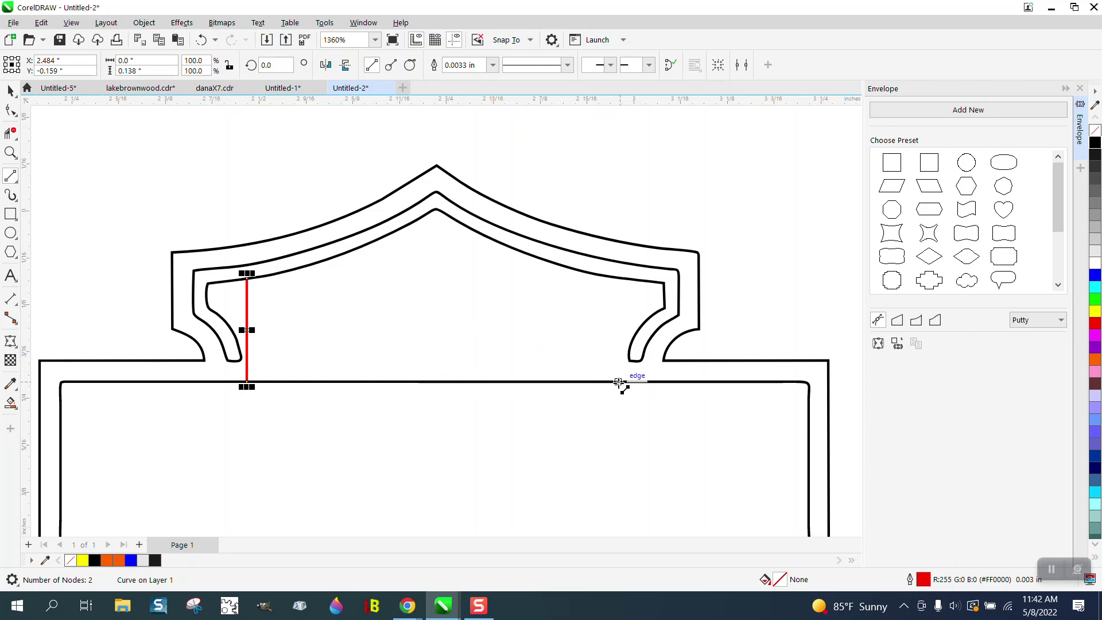
{"action": "left_click_drag", "start_coordinate": [622, 381], "coordinate": [623, 279]}
{"action": "scroll", "coordinate": [345, 348], "scroll_direction": "down", "scroll_amount": 1}
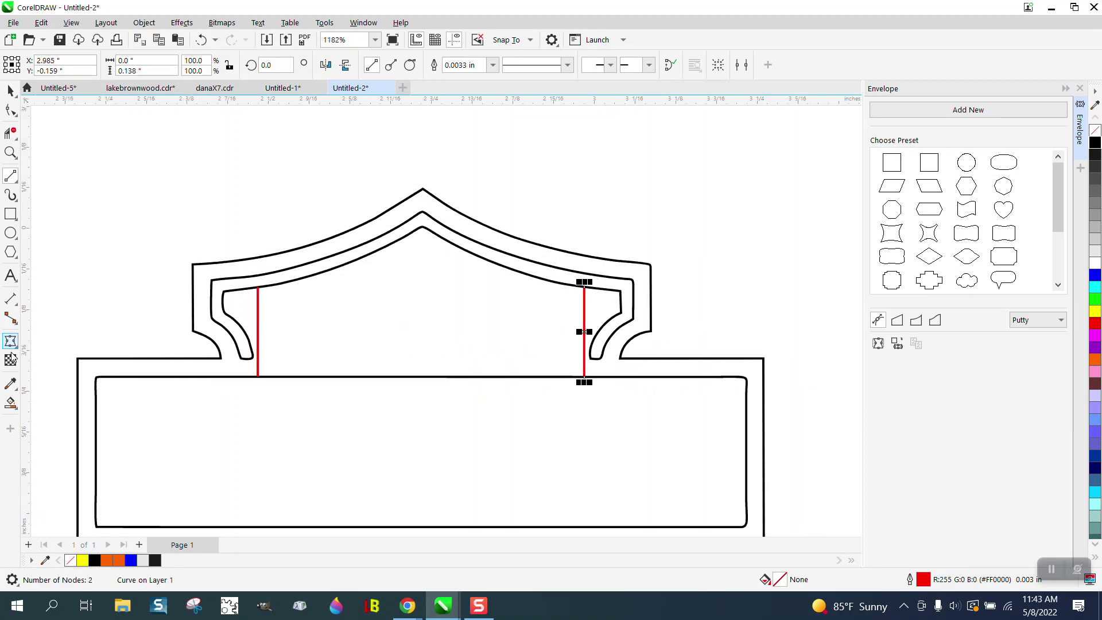
Step: Smart Fill the area under the inner arch between the red lines as an orange shape
{"action": "left_click", "coordinate": [11, 402]}
{"action": "left_click", "coordinate": [411, 347]}
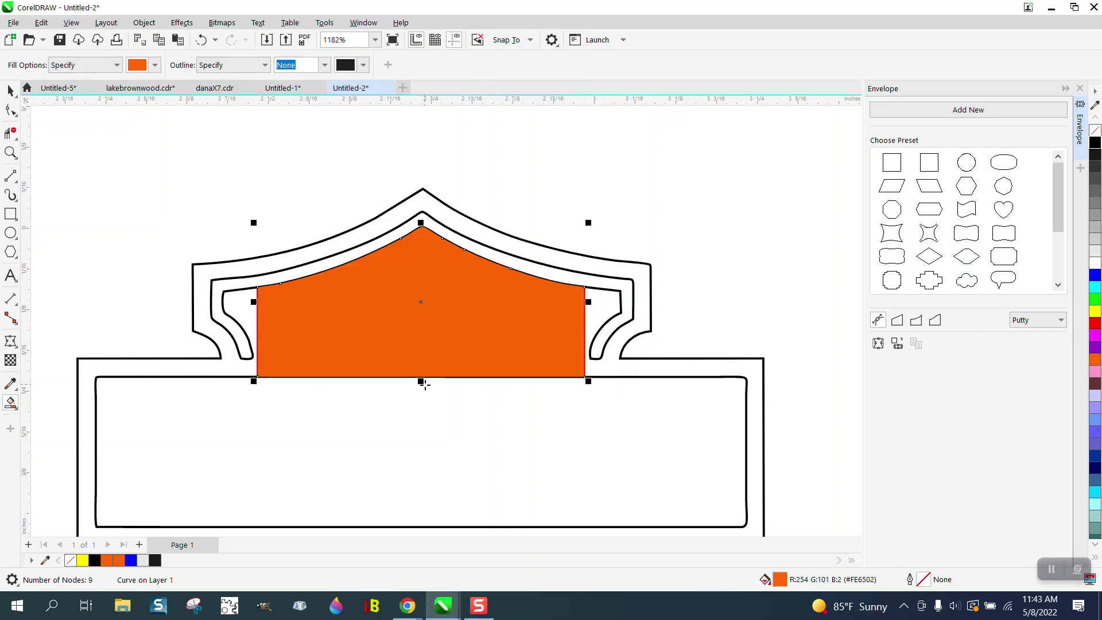
{"action": "scroll", "coordinate": [411, 347], "scroll_direction": "down", "scroll_amount": 11}
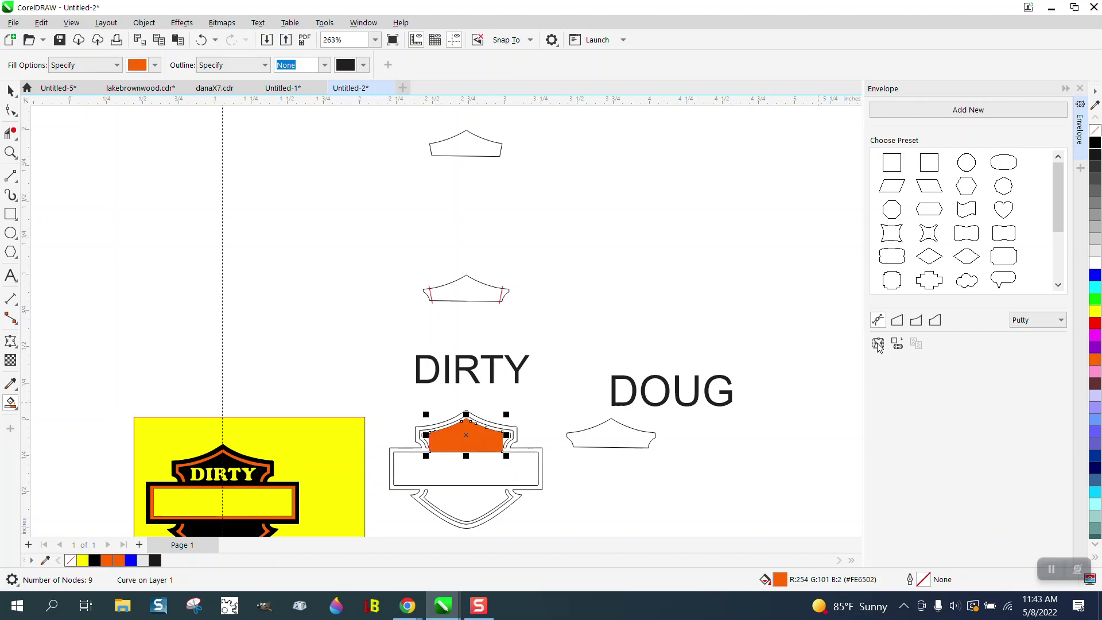
Step: Set the nudge distance to 0.5" and nudge the orange shape up and right out of the shield
{"action": "left_click", "coordinate": [11, 91]}
{"action": "left_click", "coordinate": [222, 168]}
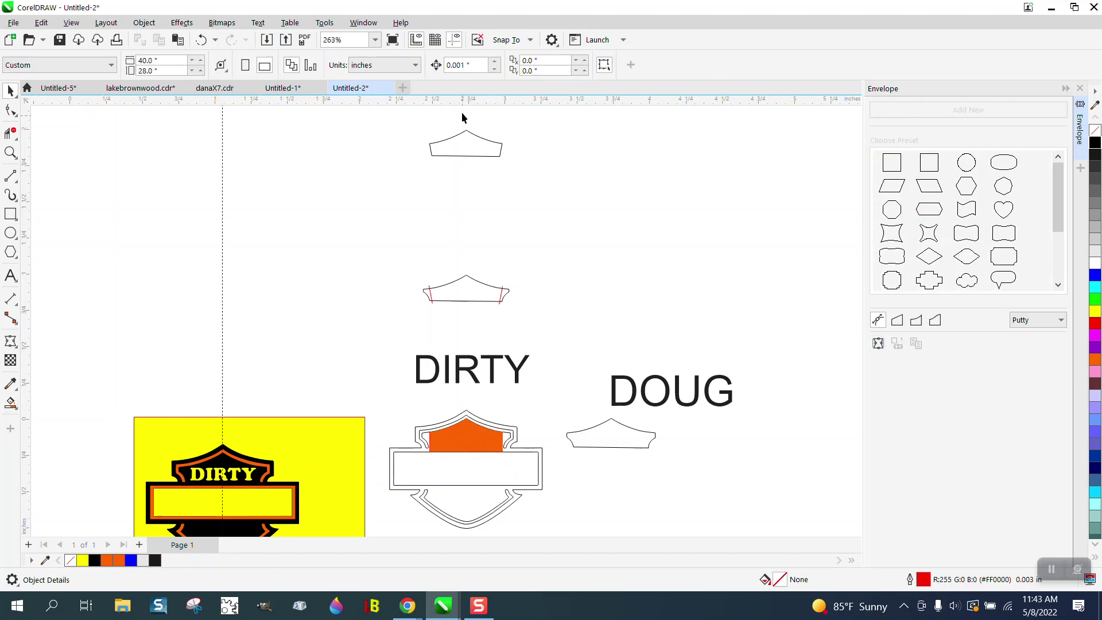
{"action": "double_click", "coordinate": [466, 65]}
{"action": "type", "text": ".5"}
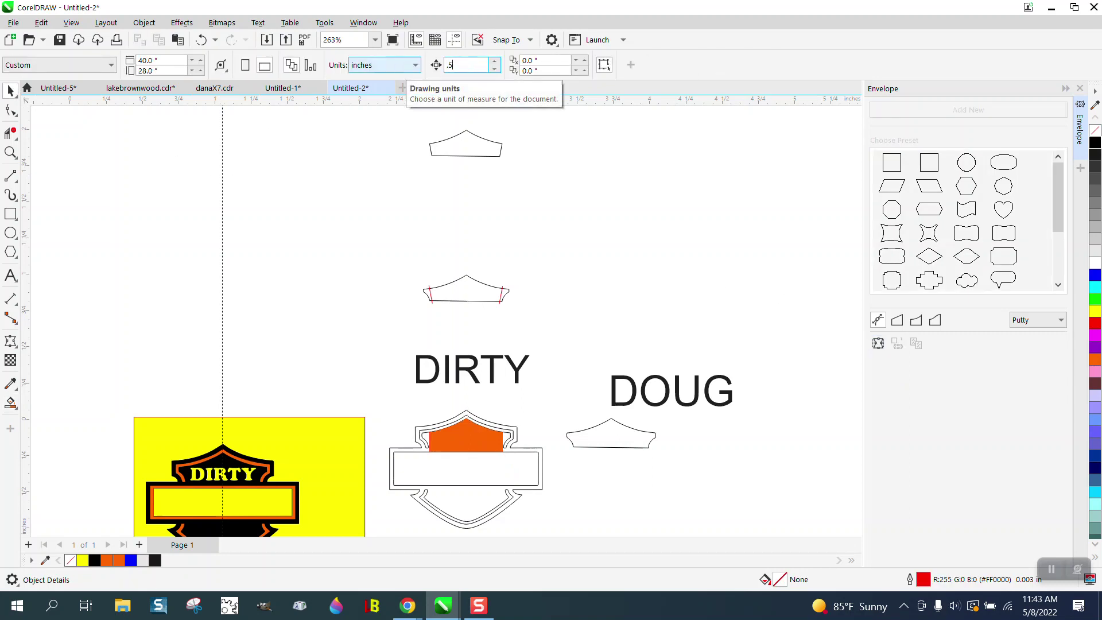
{"action": "left_click", "coordinate": [484, 435]}
{"action": "key", "text": "Up"}
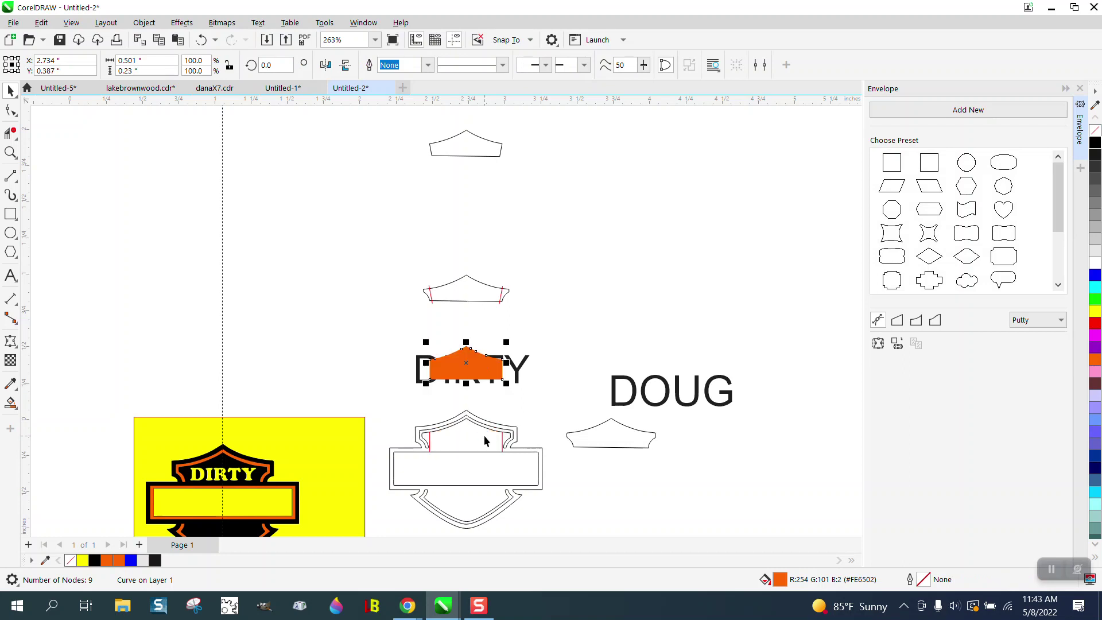
{"action": "key", "text": "Right"}
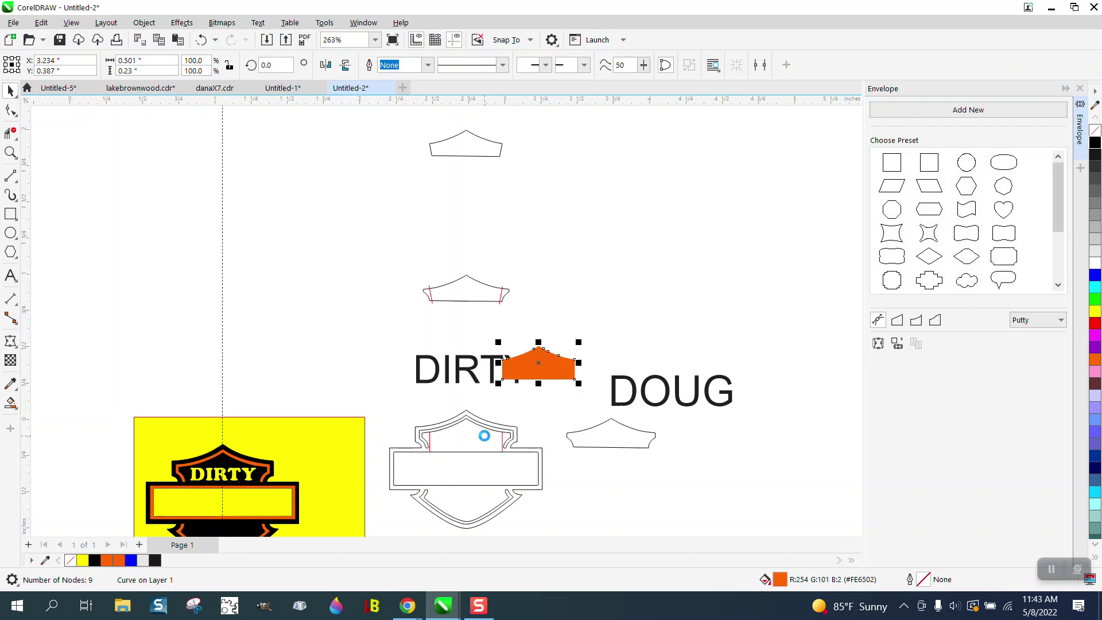
{"action": "key", "text": "Up"}
{"action": "key", "text": "Right"}
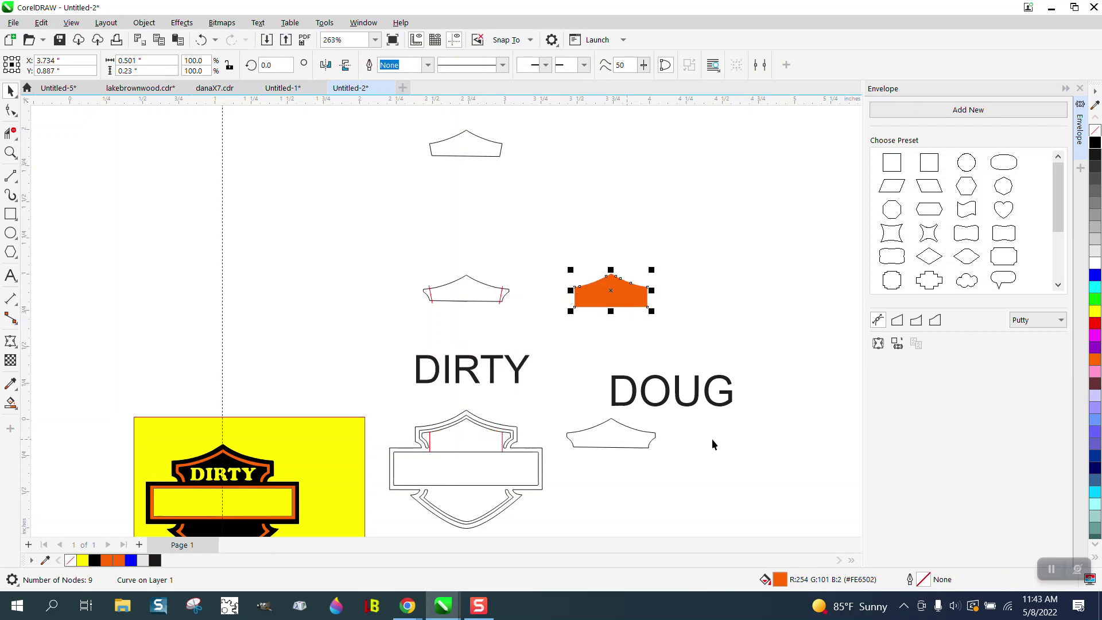
Step: Remove the crown shape's fill, give it a black outline, and apply an inset contour
{"action": "left_click", "coordinate": [1096, 130]}
{"action": "right_click", "coordinate": [1096, 142]}
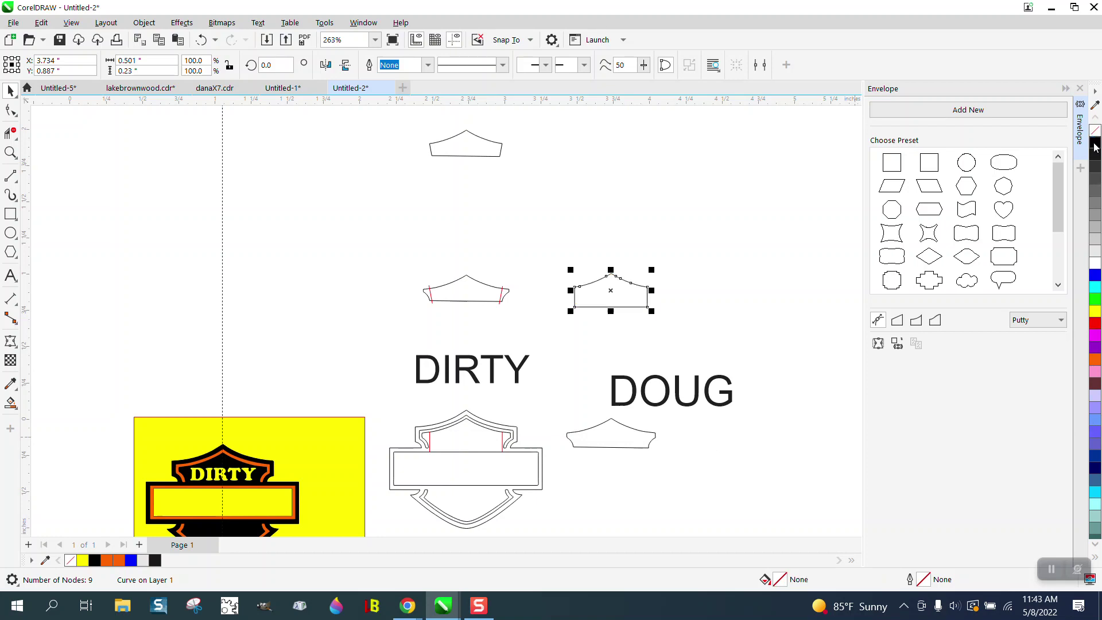
{"action": "left_click", "coordinate": [182, 22]}
{"action": "left_click", "coordinate": [199, 331]}
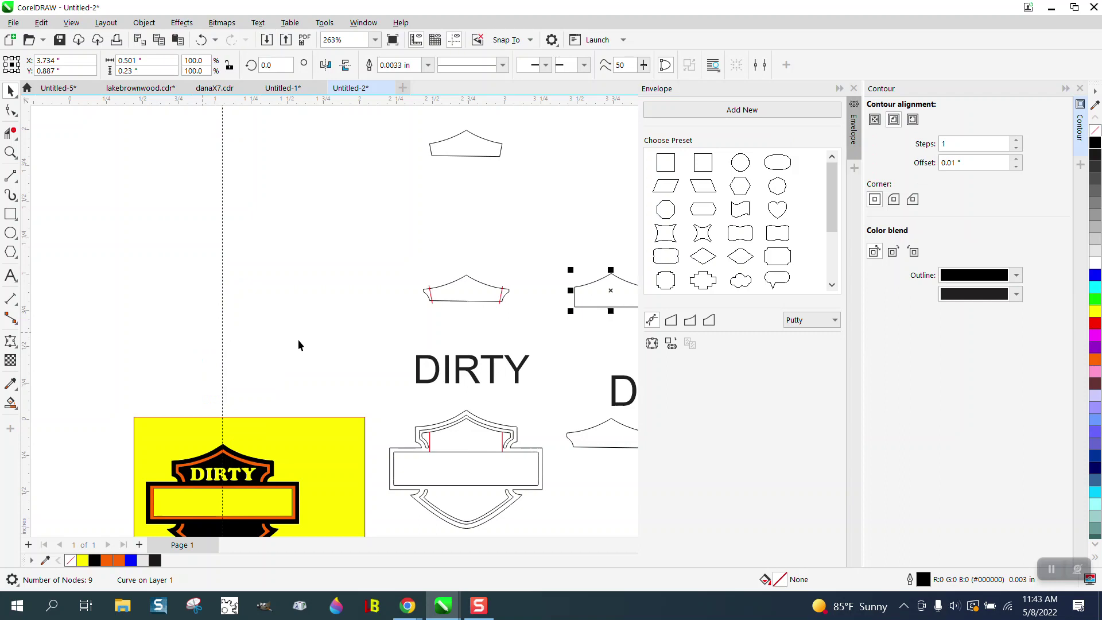
{"action": "left_click", "coordinate": [966, 444]}
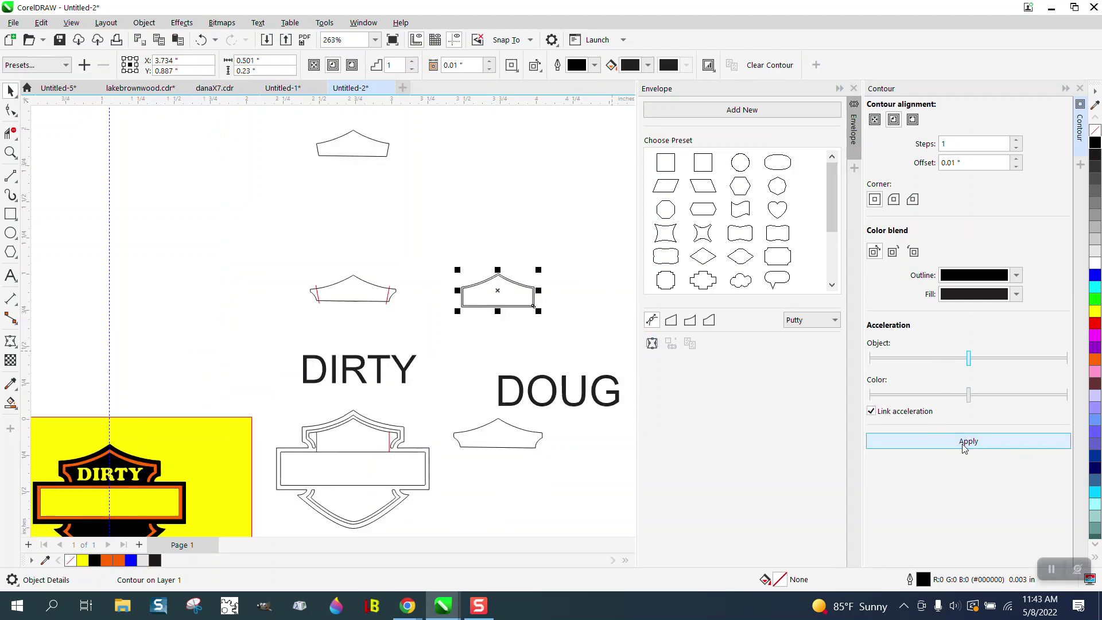
Step: Break the contour apart and nudge the separated curve up half an inch
{"action": "left_click", "coordinate": [144, 22]}
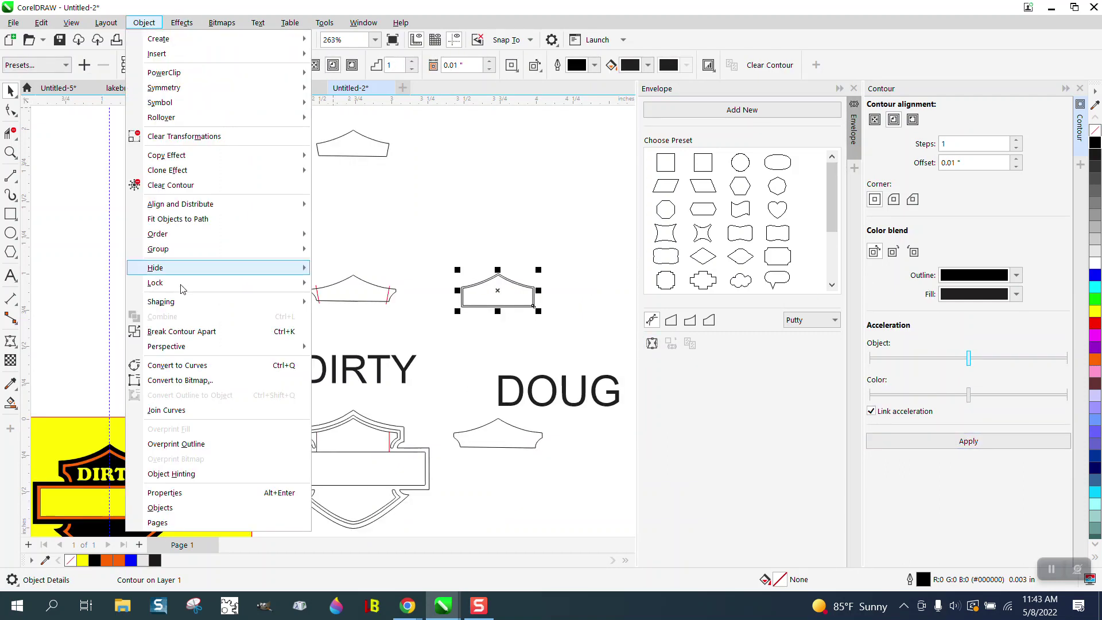
{"action": "left_click", "coordinate": [184, 335]}
{"action": "left_click", "coordinate": [500, 281]}
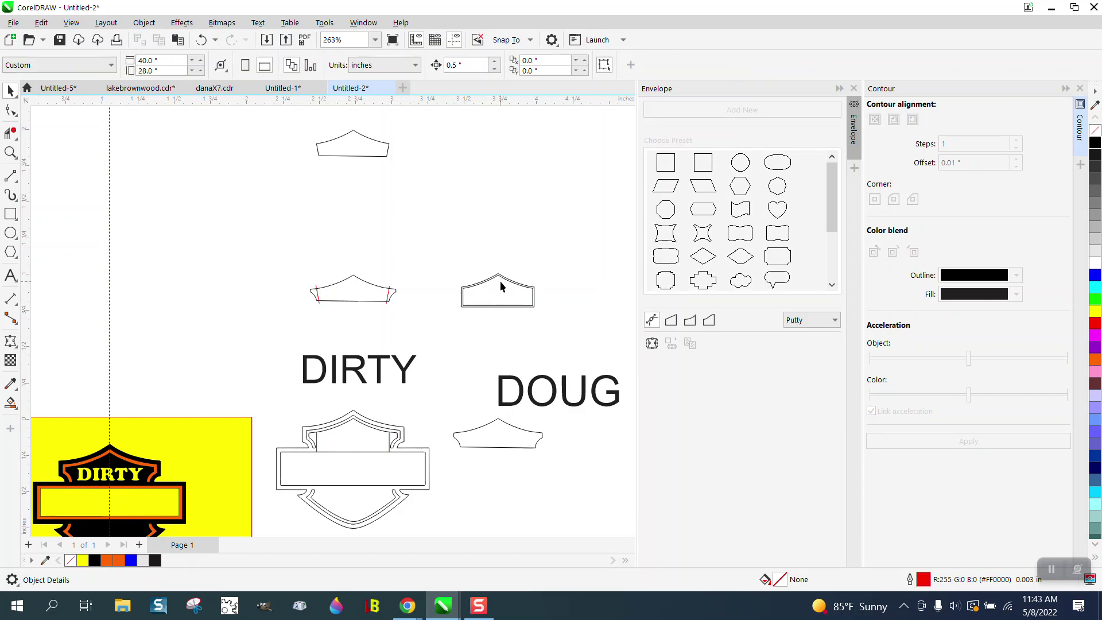
{"action": "key", "text": "Up"}
{"action": "key", "text": "Up"}
{"action": "key", "text": "Up"}
{"action": "key", "text": "Up"}
{"action": "key", "text": "Up"}
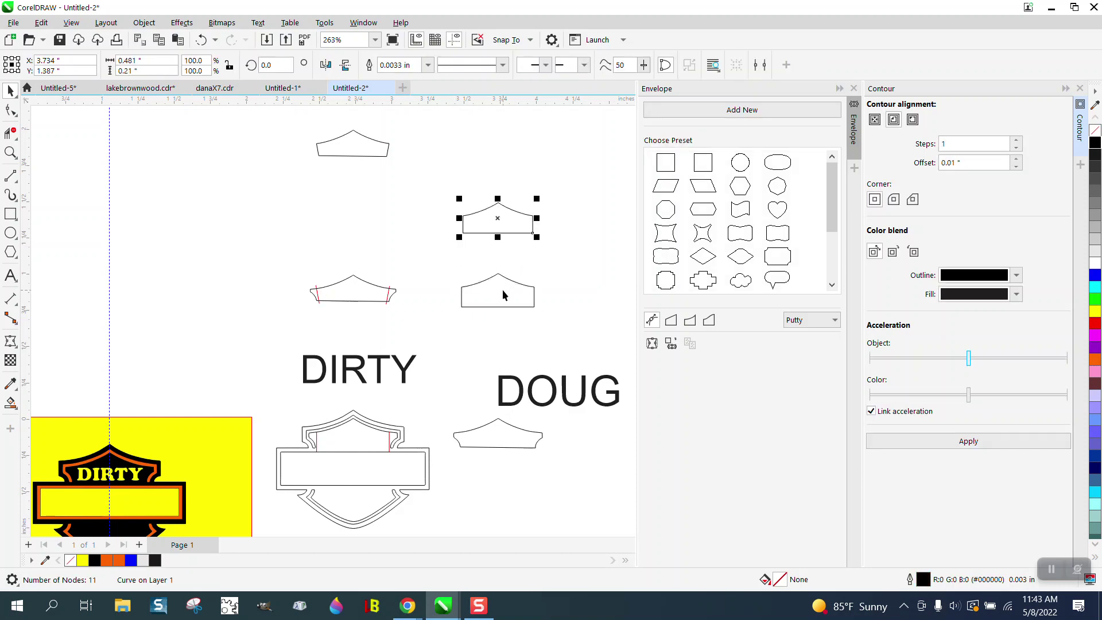
Step: Select the DIRTY text and drag it up beside the peaked outline
{"action": "double_click", "coordinate": [417, 370]}
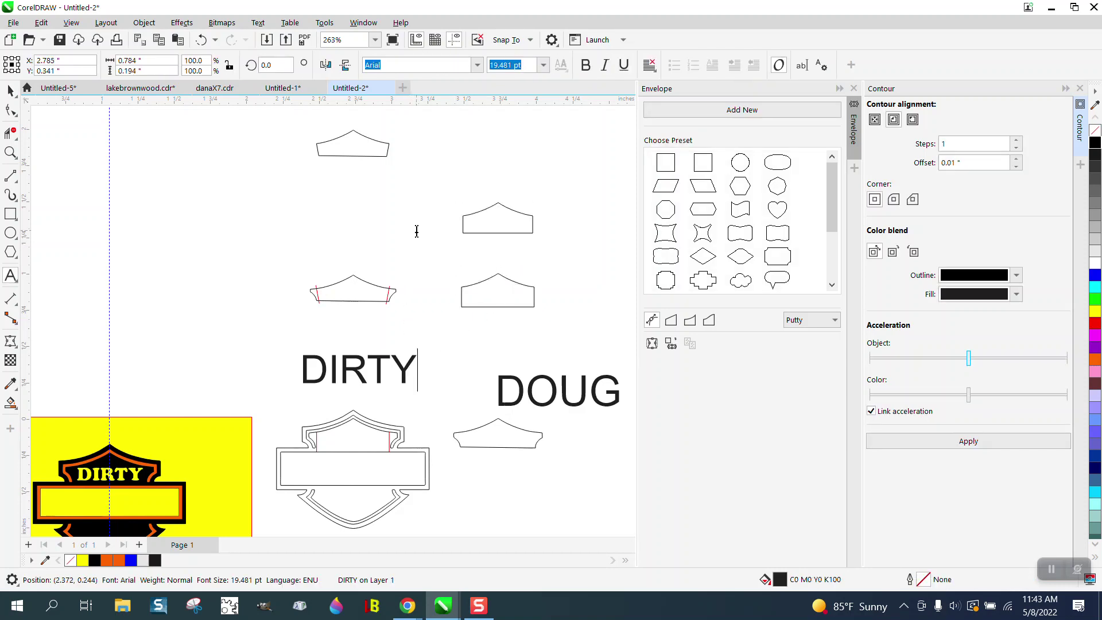
{"action": "key", "text": "ctrl+space"}
{"action": "left_click_drag", "start_coordinate": [364, 368], "coordinate": [397, 219]}
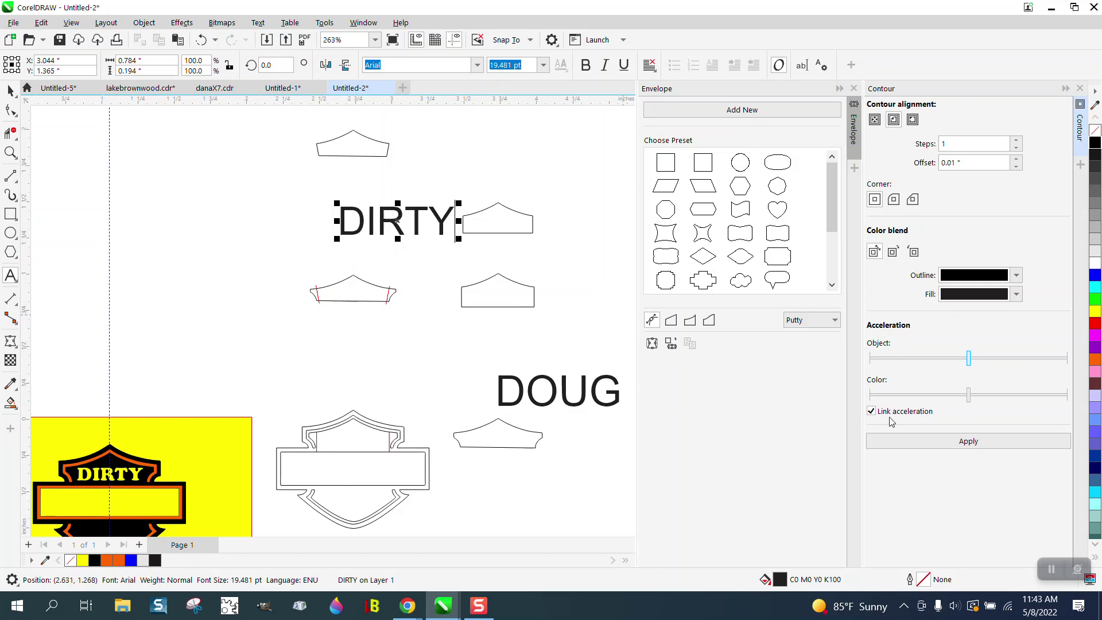
Step: Try enveloping DIRTY from the peaked outline, then undo the envelope
{"action": "left_click", "coordinate": [671, 343]}
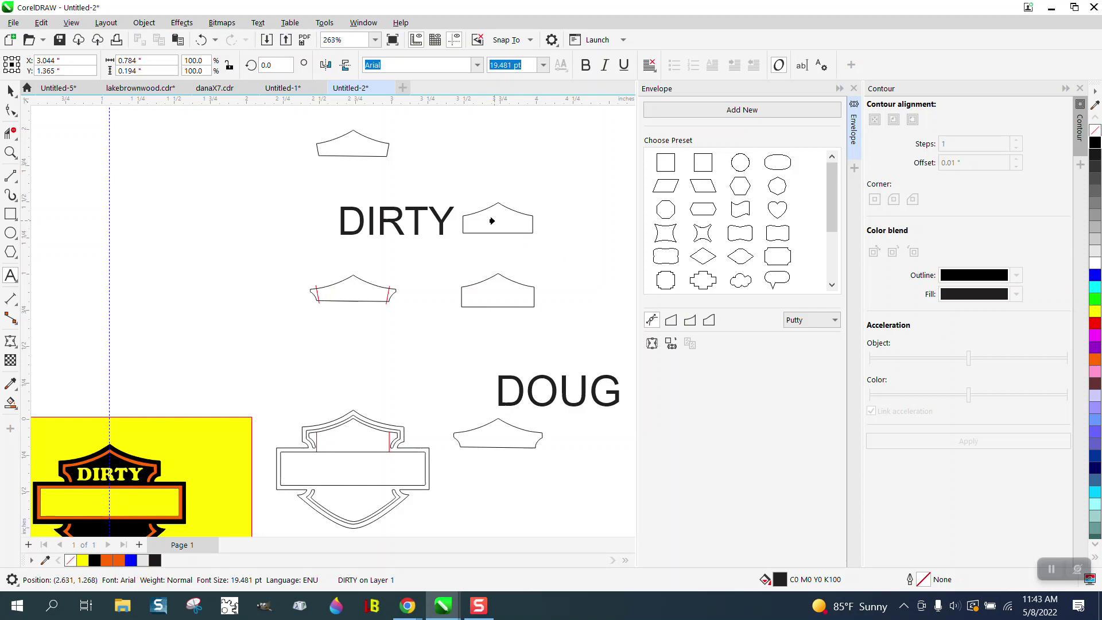
{"action": "left_click", "coordinate": [492, 220]}
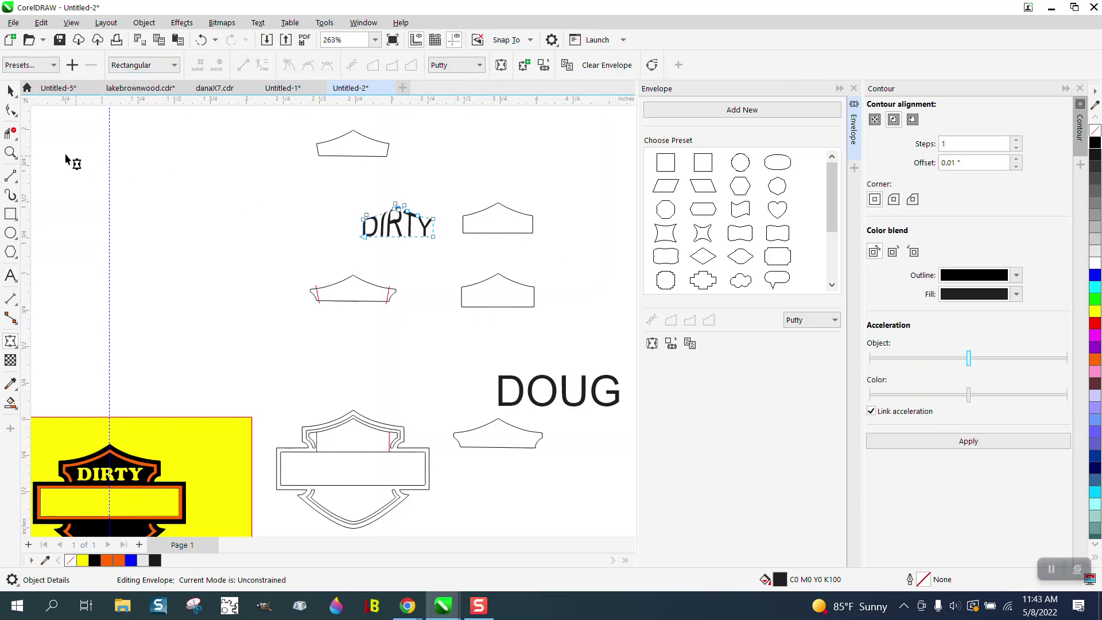
{"action": "left_click", "coordinate": [10, 92]}
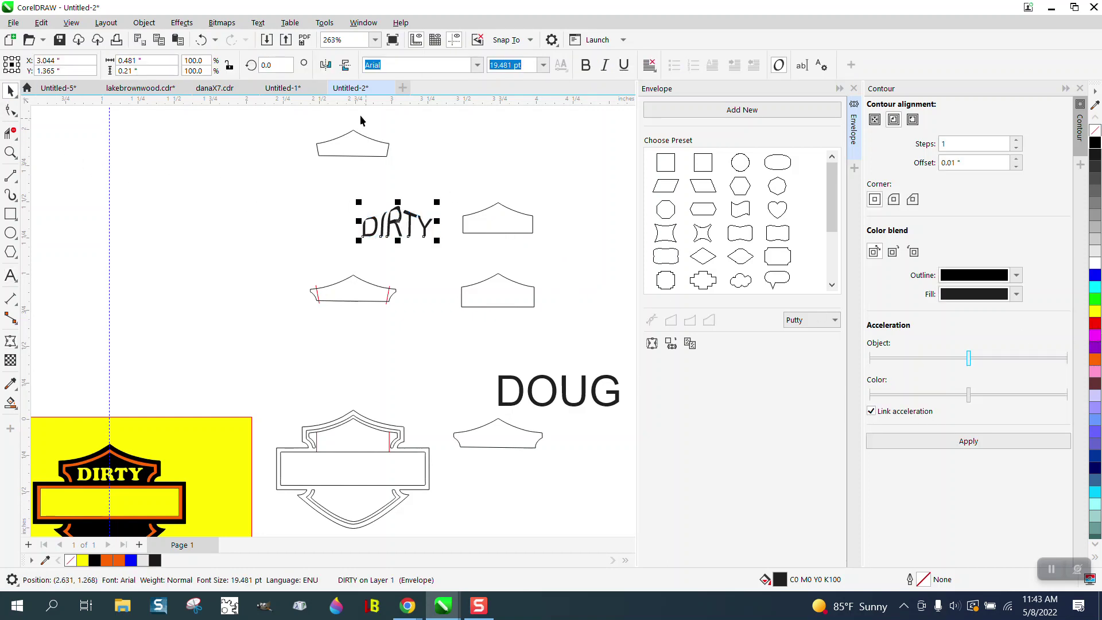
{"action": "left_click", "coordinate": [201, 40]}
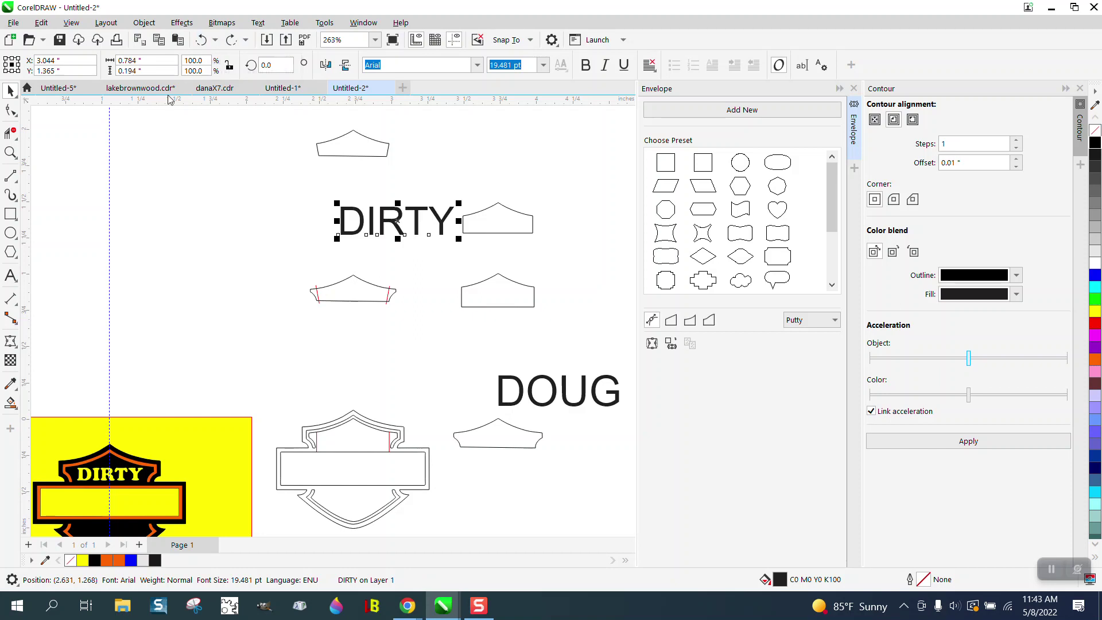
Step: Envelope DIRTY to the peaked outline using Vertical mapping mode
{"action": "left_click", "coordinate": [10, 152]}
{"action": "left_click_drag", "start_coordinate": [322, 178], "coordinate": [571, 278]}
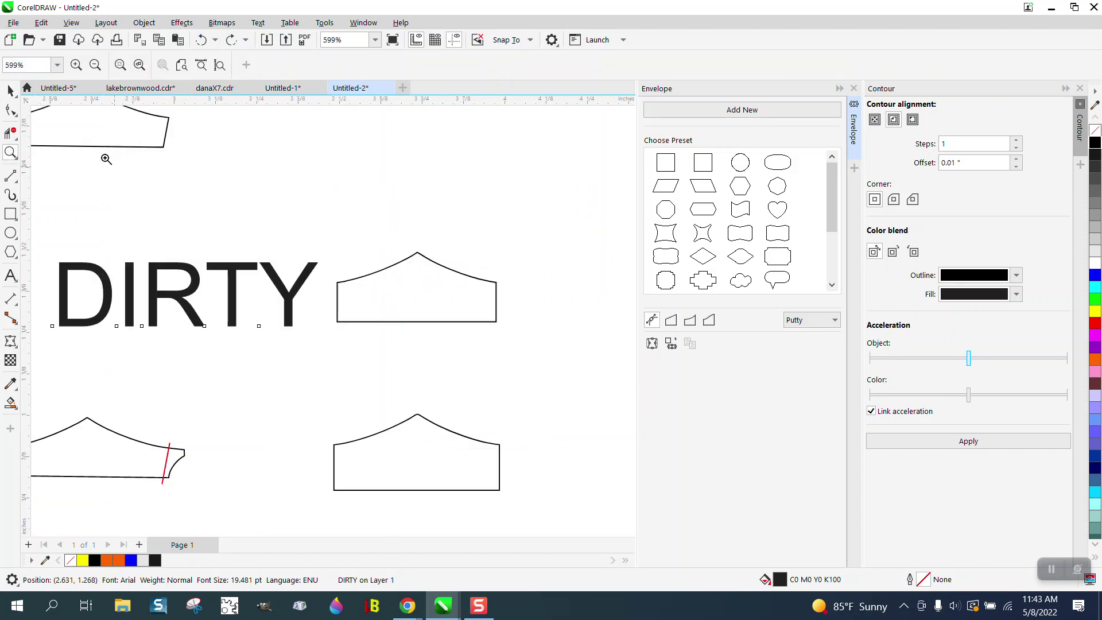
{"action": "key", "text": "space"}
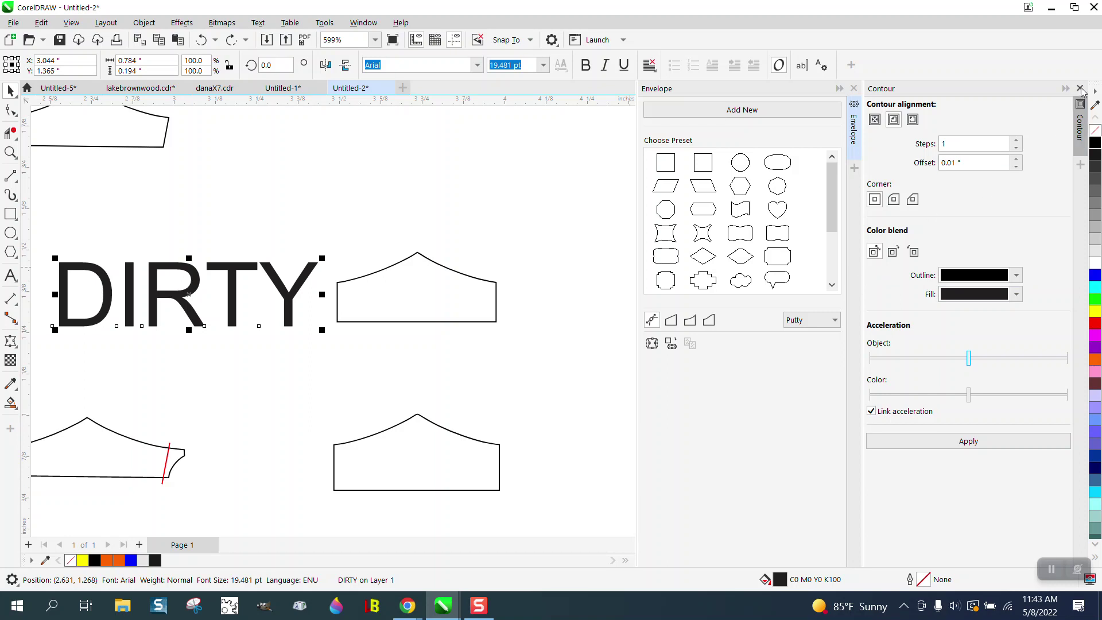
{"action": "left_click", "coordinate": [1080, 150]}
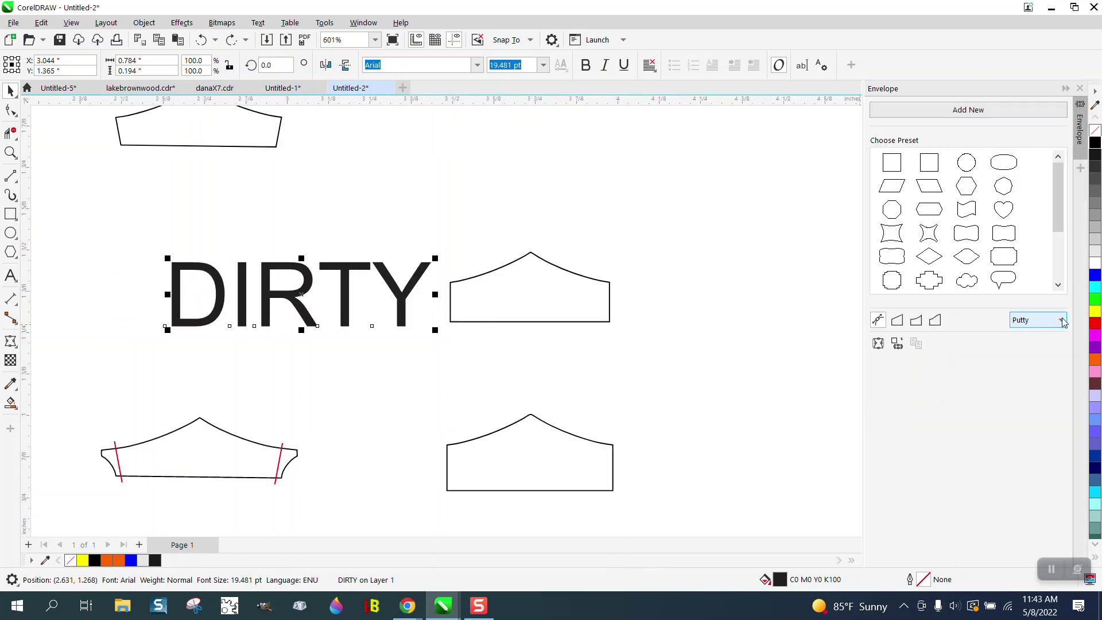
{"action": "left_click", "coordinate": [1063, 321]}
{"action": "left_click", "coordinate": [1027, 365]}
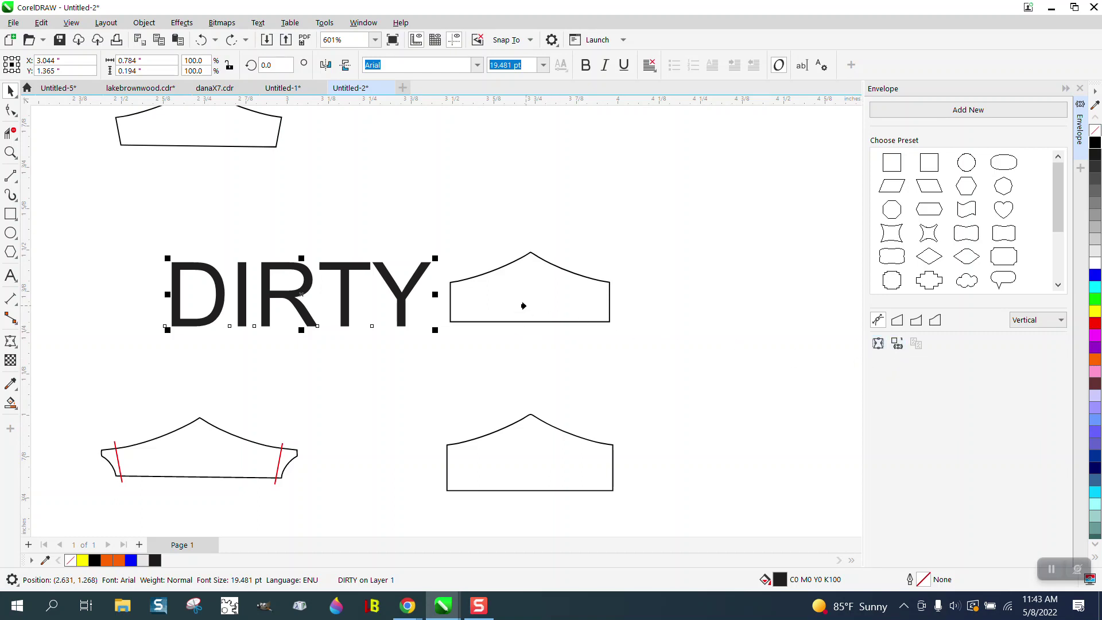
{"action": "left_click", "coordinate": [523, 305]}
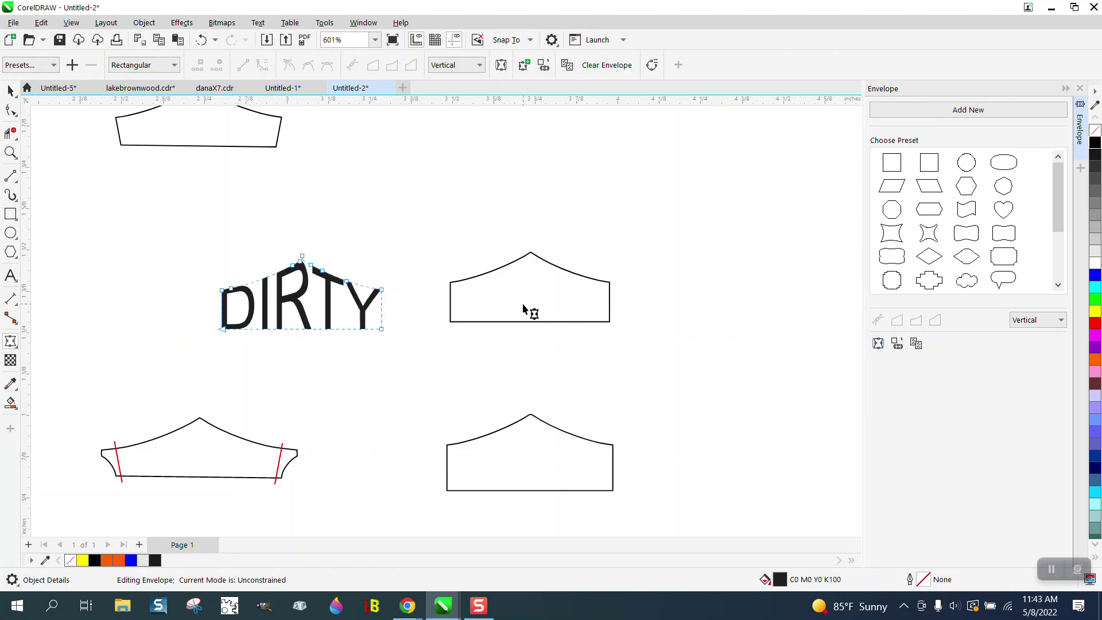
{"action": "left_click", "coordinate": [10, 90]}
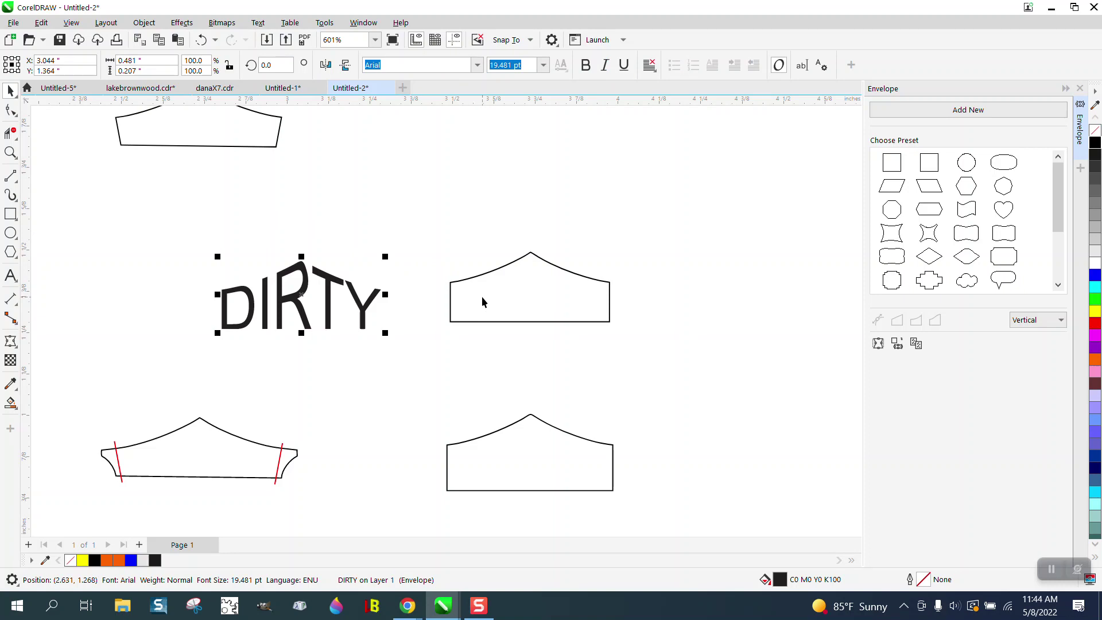
Step: Align DIRTY to the bottom and centre of the peaked outline
{"action": "left_click", "coordinate": [483, 301], "text": "shift"}
{"action": "key", "text": "b"}
{"action": "key", "text": "c"}
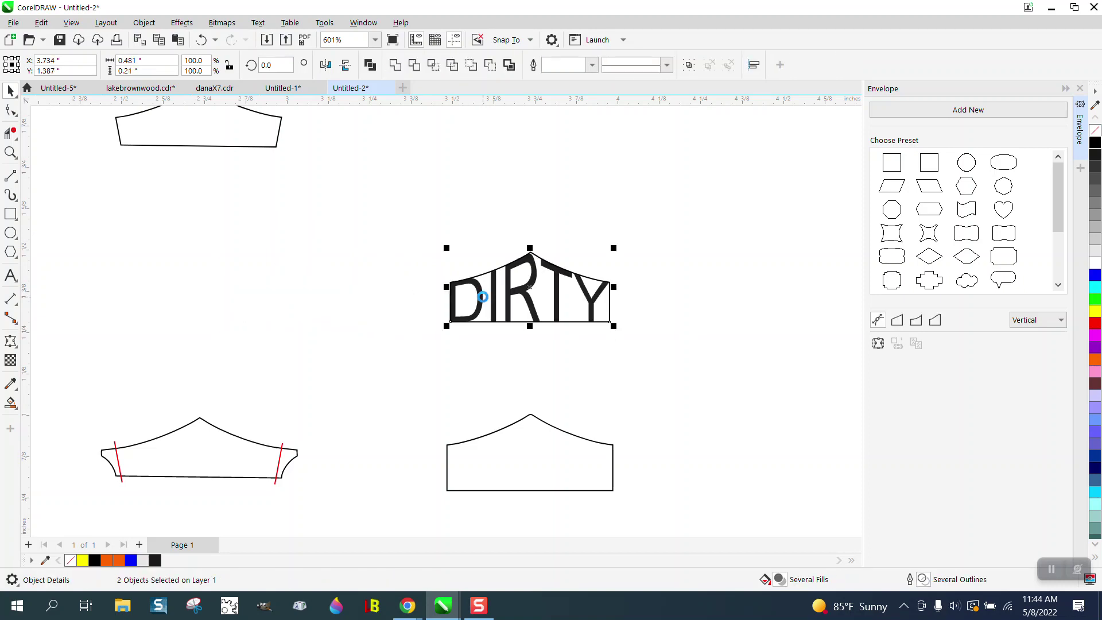
{"action": "scroll", "coordinate": [592, 280], "scroll_direction": "down", "scroll_amount": 2}
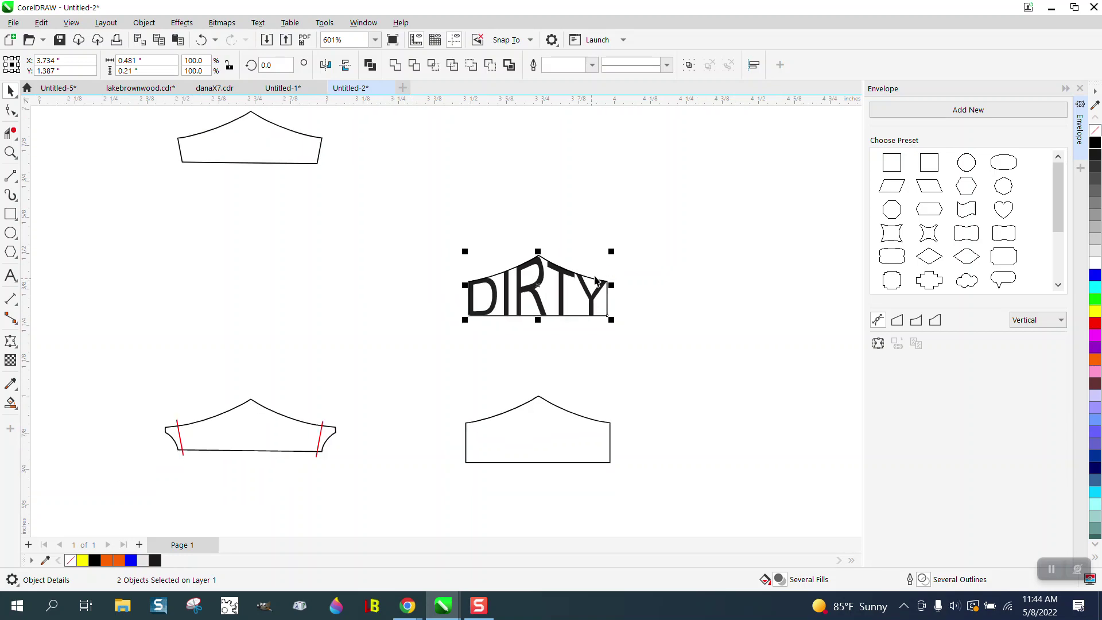
Step: Reselect DIRTY and nudge it left and down onto the shield's top arch
{"action": "left_click", "coordinate": [667, 262]}
{"action": "left_click", "coordinate": [594, 293]}
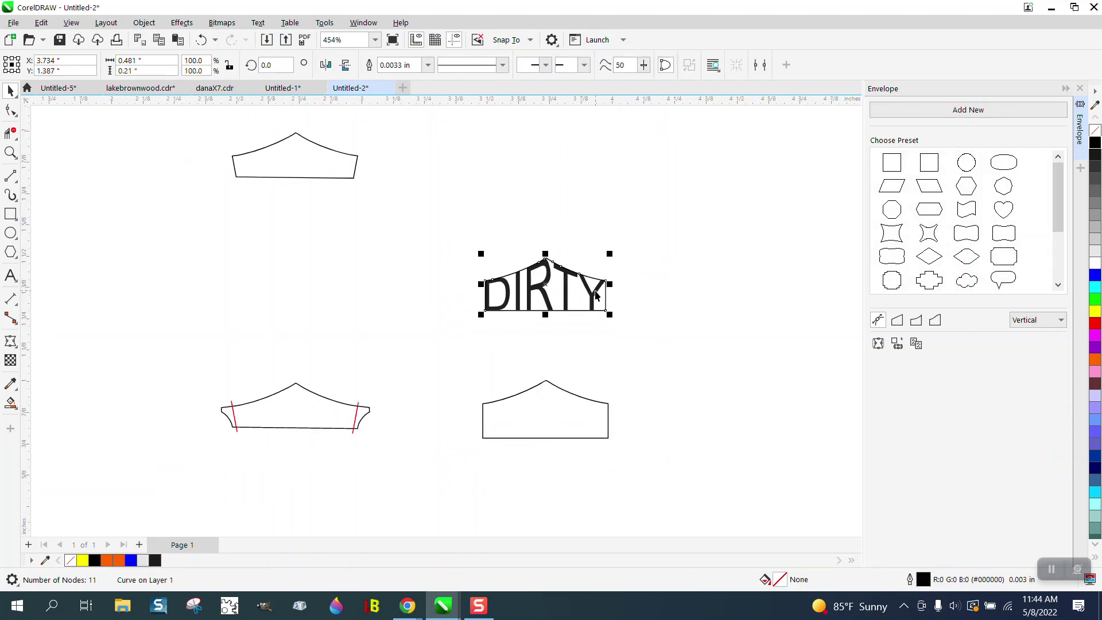
{"action": "key", "text": "Tab"}
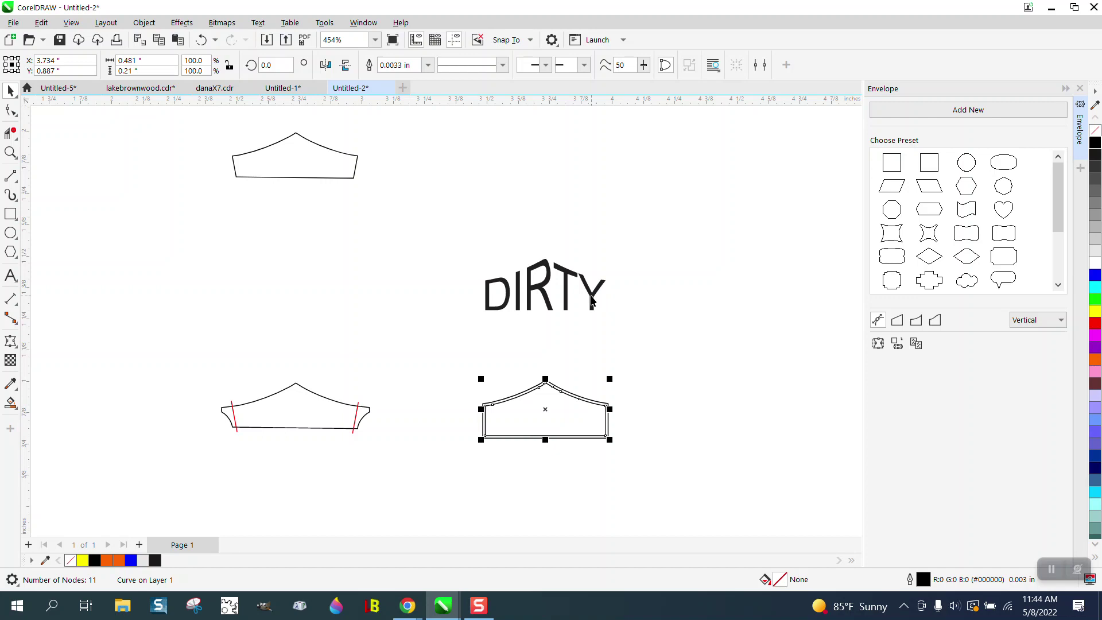
{"action": "left_click", "coordinate": [592, 298]}
{"action": "key", "text": "Left"}
{"action": "key", "text": "Left"}
{"action": "key", "text": "Left"}
{"action": "key", "text": "Left"}
{"action": "key", "text": "Left"}
{"action": "key", "text": "Left"}
{"action": "key", "text": "Left"}
{"action": "key", "text": "Left"}
{"action": "key", "text": "Left"}
{"action": "key", "text": "Left"}
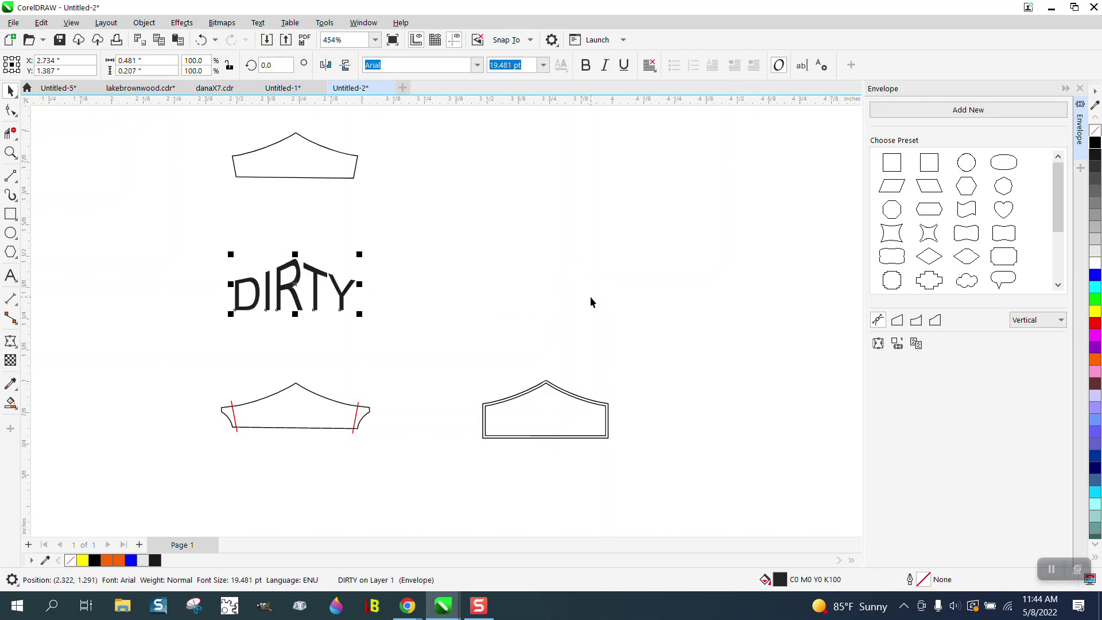
{"action": "key", "text": "Down"}
{"action": "key", "text": "Down"}
{"action": "key", "text": "Down"}
{"action": "key", "text": "Down"}
{"action": "key", "text": "Down"}
{"action": "key", "text": "Down"}
{"action": "key", "text": "Down"}
{"action": "key", "text": "Down"}
{"action": "key", "text": "Down"}
{"action": "key", "text": "Down"}
{"action": "scroll", "coordinate": [563, 269], "scroll_direction": "down", "scroll_amount": 1}
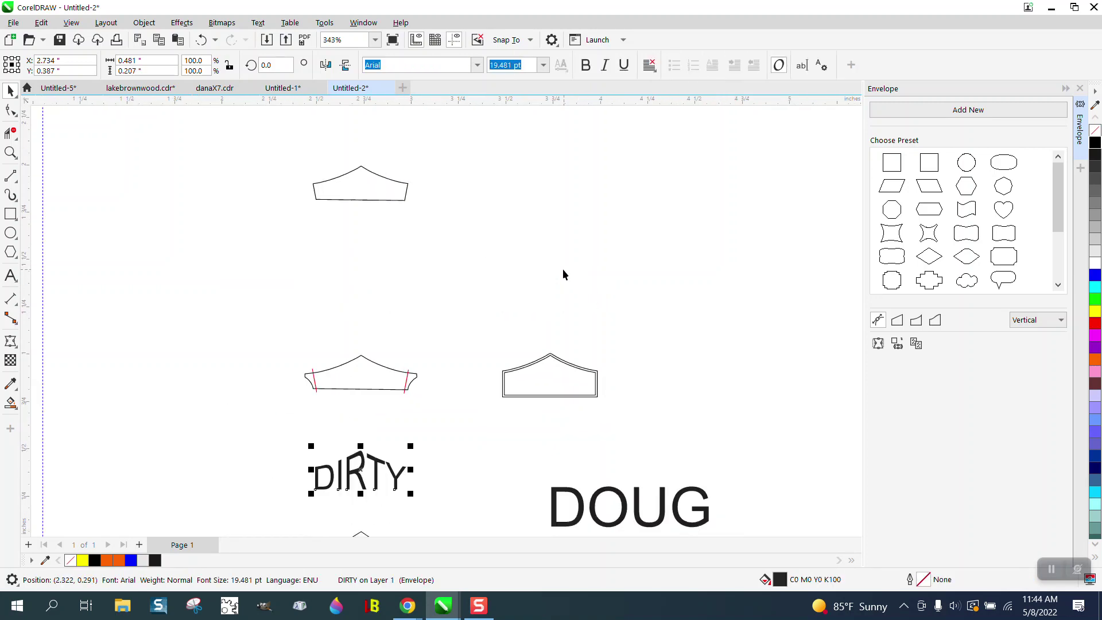
{"action": "scroll", "coordinate": [562, 268], "scroll_direction": "down", "scroll_amount": 1}
{"action": "key", "text": "Down"}
{"action": "key", "text": "Down"}
{"action": "key", "text": "Down"}
{"action": "key", "text": "Down"}
{"action": "key", "text": "Down"}
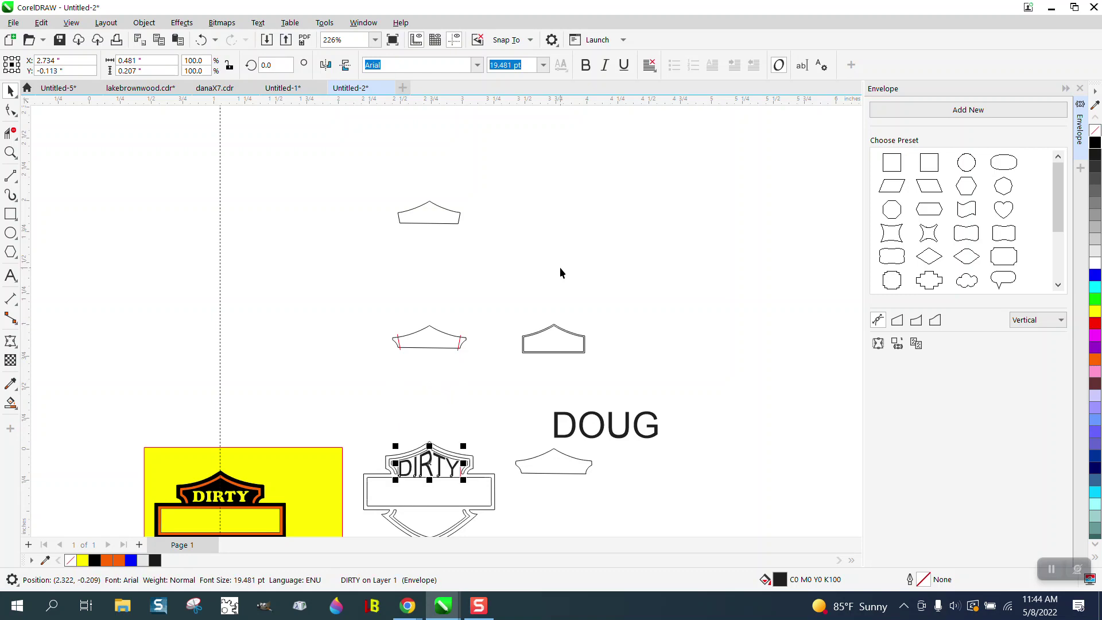
Step: Zoom in on DIRTY in the shield and delete the red guide lines
{"action": "left_click", "coordinate": [11, 152]}
{"action": "left_click_drag", "start_coordinate": [339, 424], "coordinate": [593, 516]}
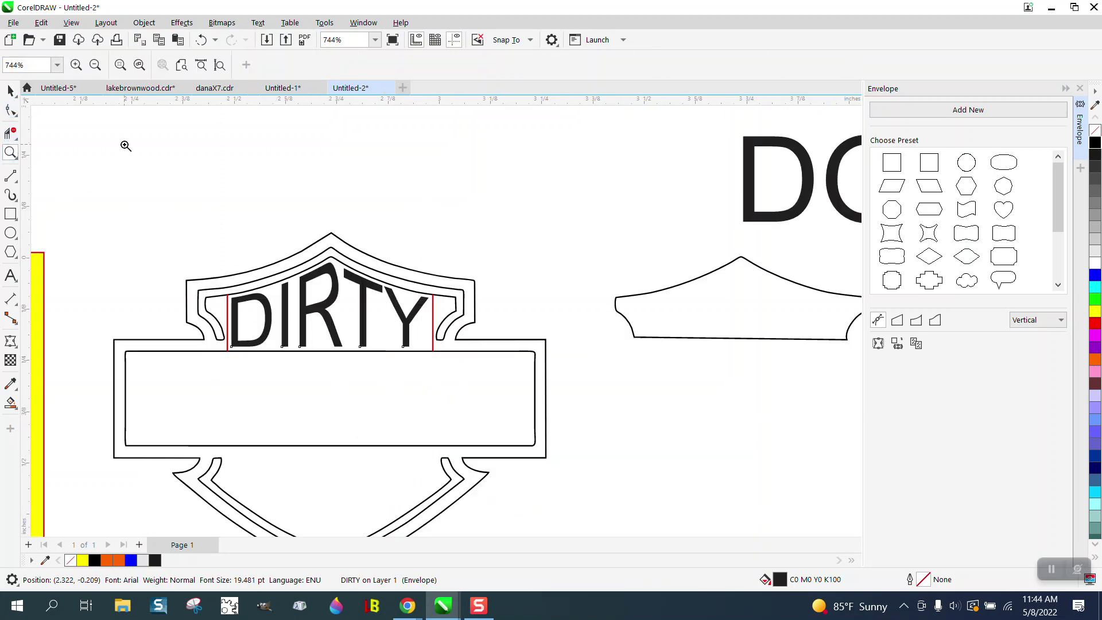
{"action": "scroll", "coordinate": [217, 293], "scroll_direction": "up", "scroll_amount": 1}
{"action": "scroll", "coordinate": [418, 337], "scroll_direction": "down", "scroll_amount": 3}
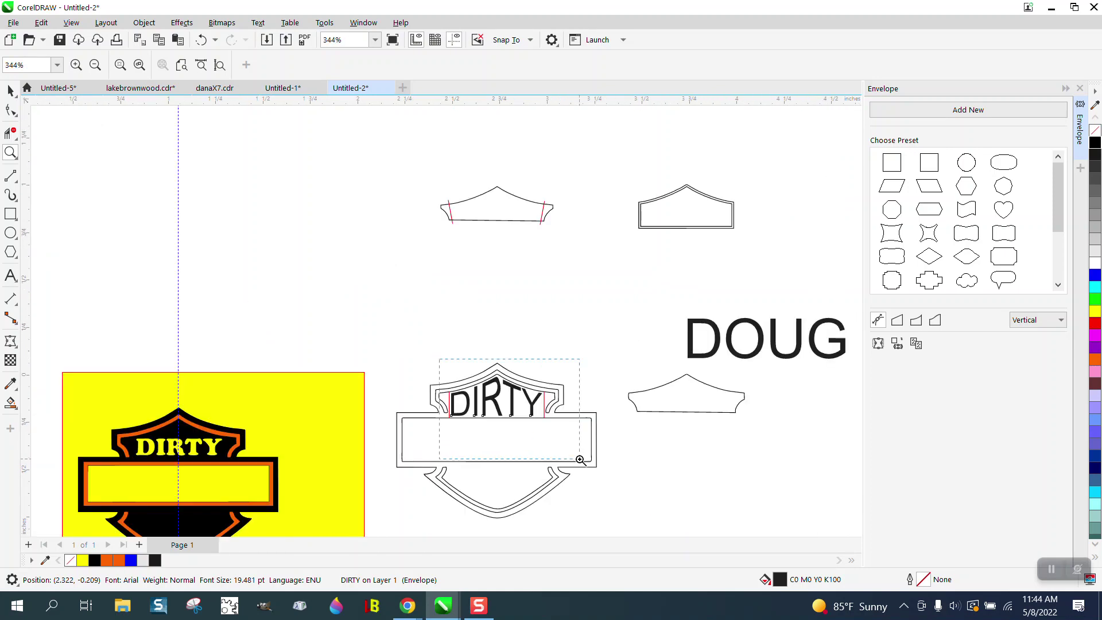
{"action": "left_click_drag", "start_coordinate": [580, 459], "coordinate": [580, 459]}
{"action": "left_click", "coordinate": [11, 90]}
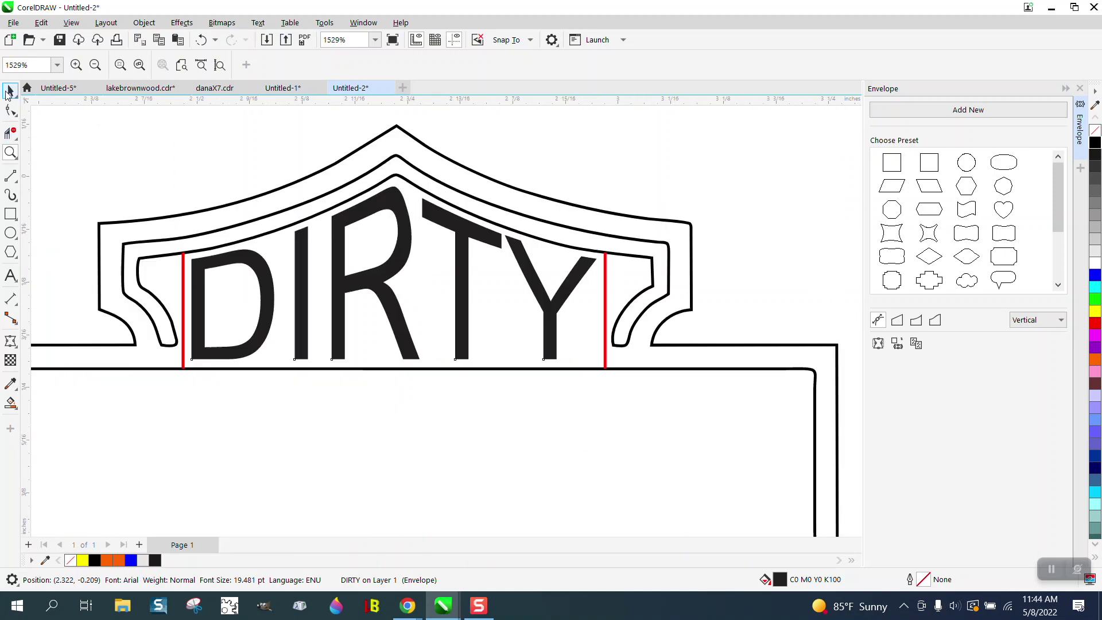
{"action": "left_click", "coordinate": [175, 179]}
{"action": "left_click", "coordinate": [182, 259]}
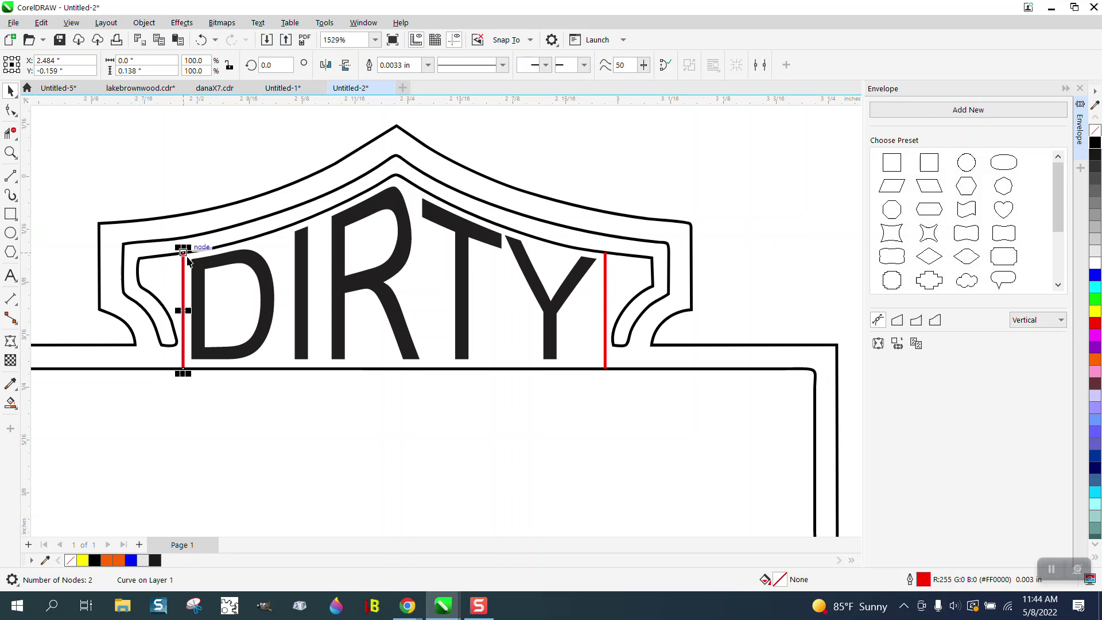
{"action": "key", "text": "Delete"}
{"action": "scroll", "coordinate": [606, 283], "scroll_direction": "down", "scroll_amount": 5}
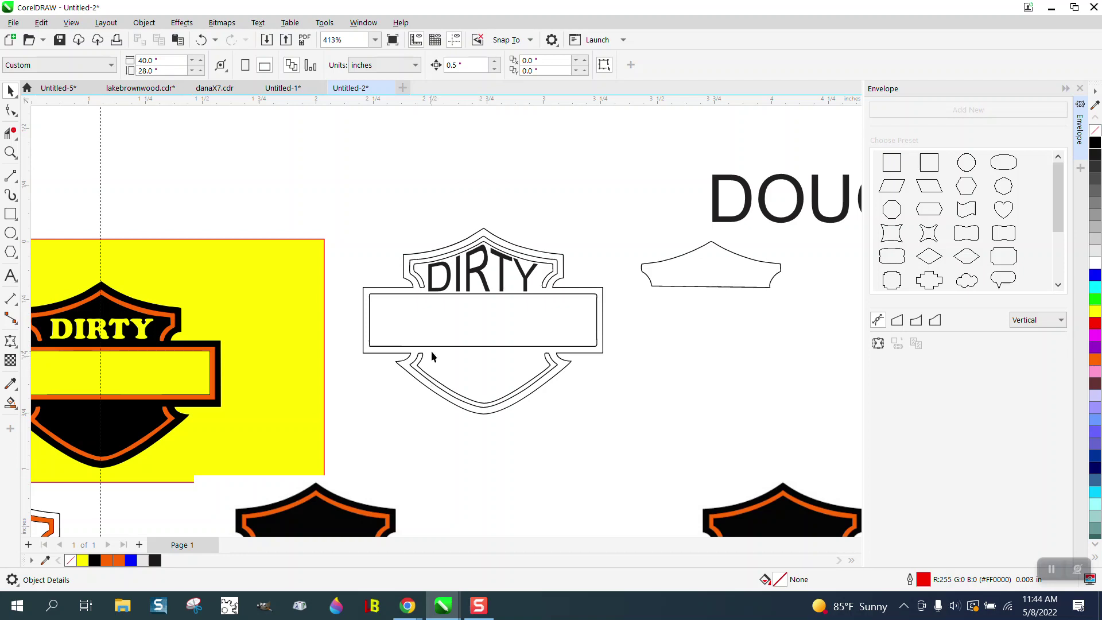
Step: Draw and discard a rectangle over the shield's lower part, then zoom to its point
{"action": "left_click", "coordinate": [10, 214]}
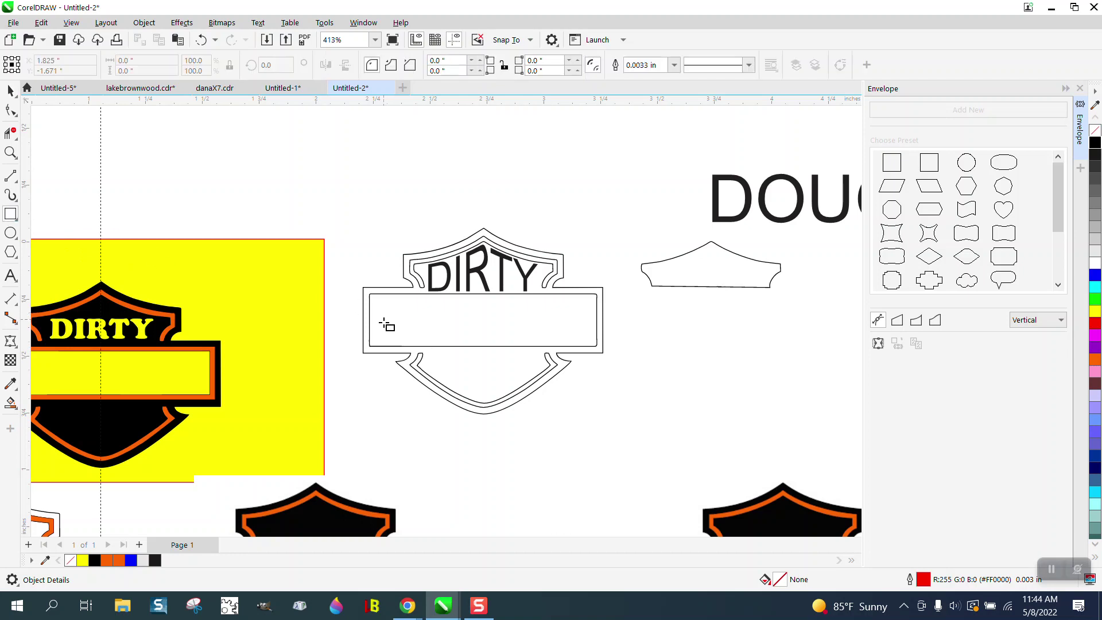
{"action": "left_click_drag", "start_coordinate": [383, 322], "coordinate": [636, 436]}
{"action": "key", "text": "Delete"}
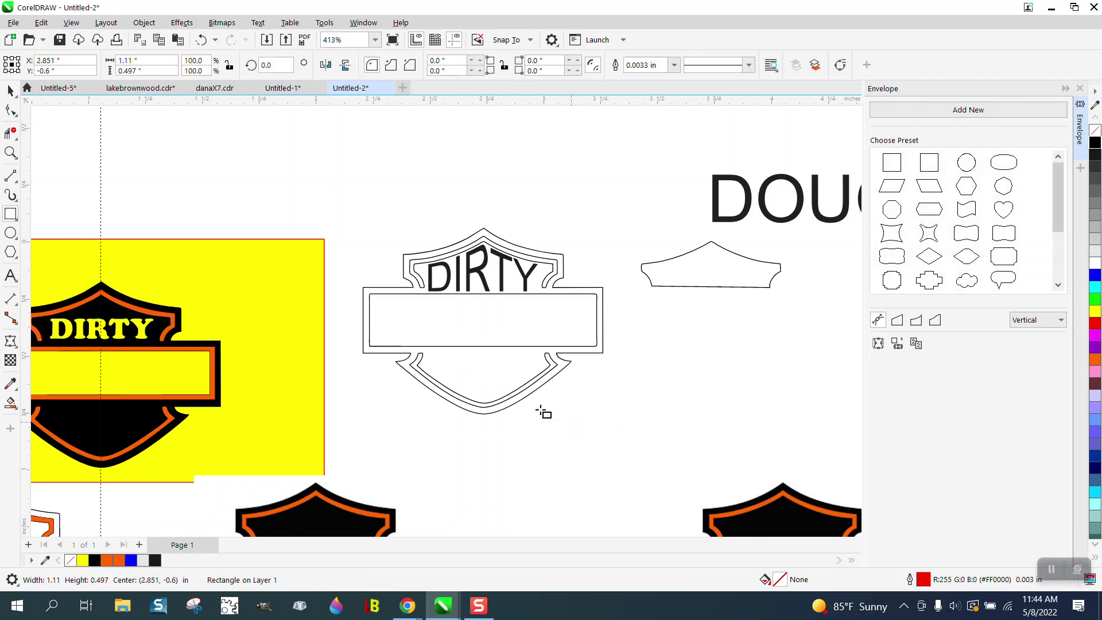
{"action": "left_click", "coordinate": [11, 153]}
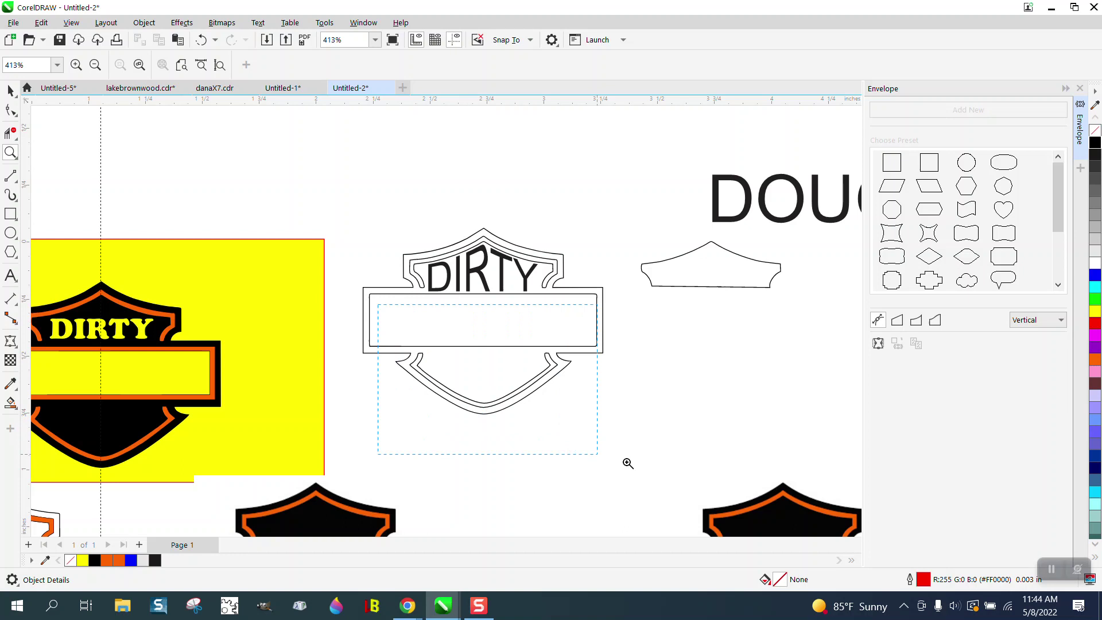
{"action": "left_click_drag", "start_coordinate": [628, 462], "coordinate": [688, 480]}
Step: Draw a rectangle across the shield's bottom point and fill the enclosed lower area orange
{"action": "left_click", "coordinate": [11, 213]}
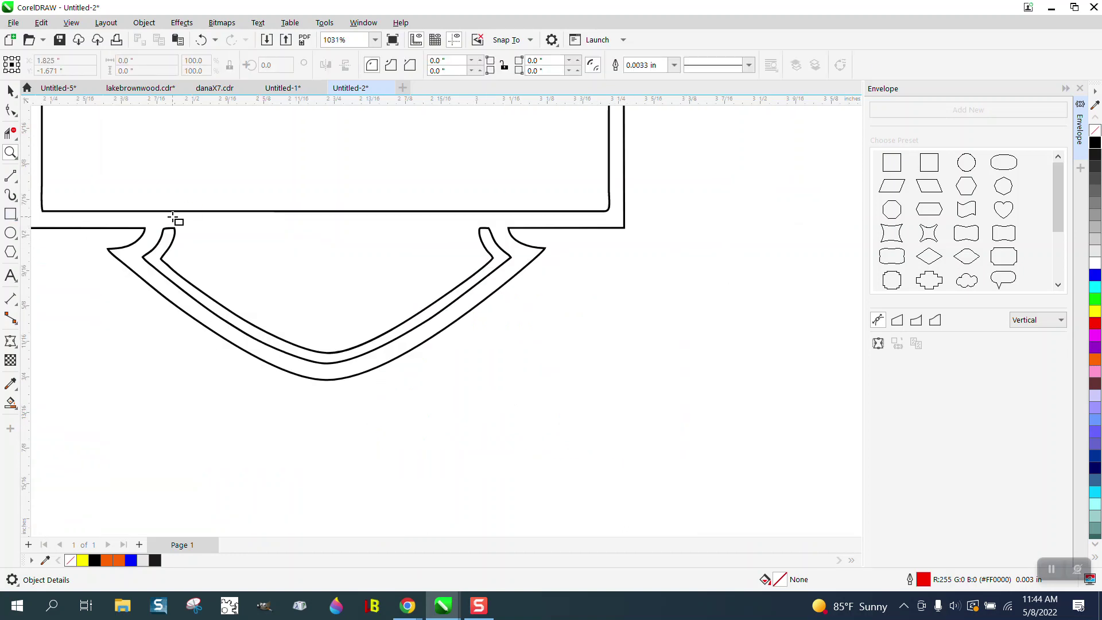
{"action": "left_click_drag", "start_coordinate": [179, 211], "coordinate": [481, 383]}
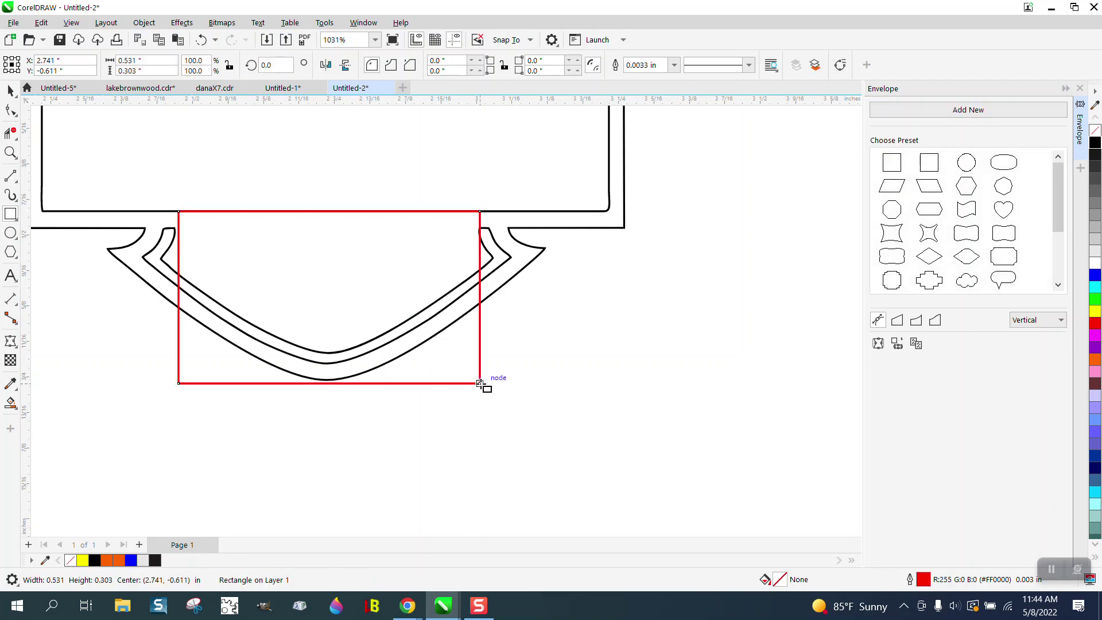
{"action": "left_click", "coordinate": [11, 403]}
{"action": "left_click", "coordinate": [316, 306]}
Step: Nudge the orange lower shield shape to the right and select it
{"action": "scroll", "coordinate": [315, 310], "scroll_direction": "down", "scroll_amount": 3}
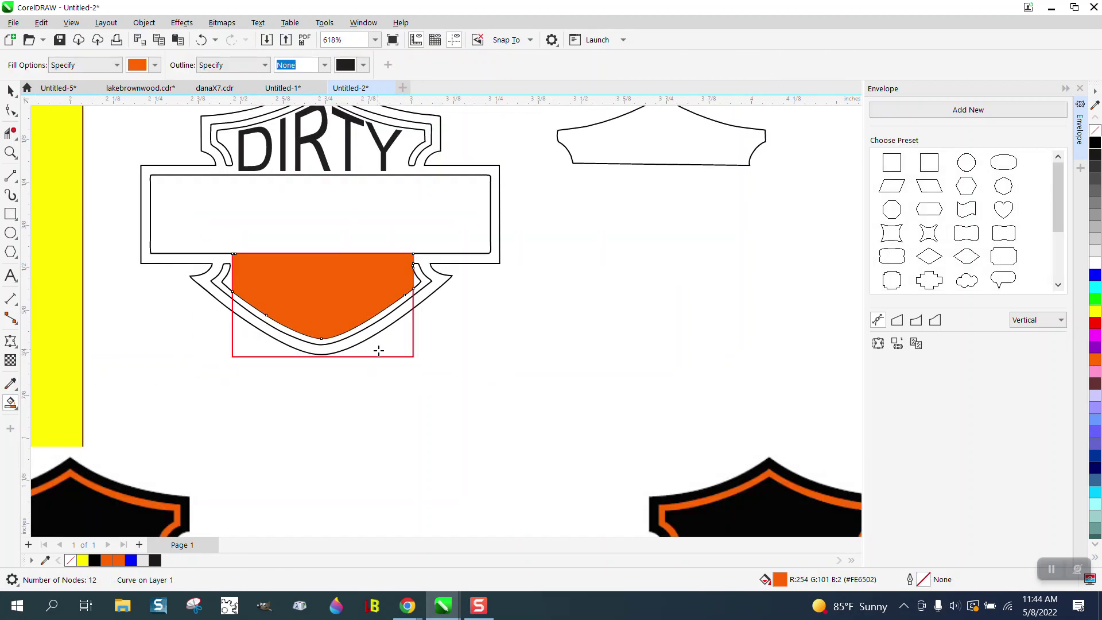
{"action": "key", "text": "Right"}
{"action": "key", "text": "Right"}
{"action": "scroll", "coordinate": [382, 364], "scroll_direction": "down", "scroll_amount": 2}
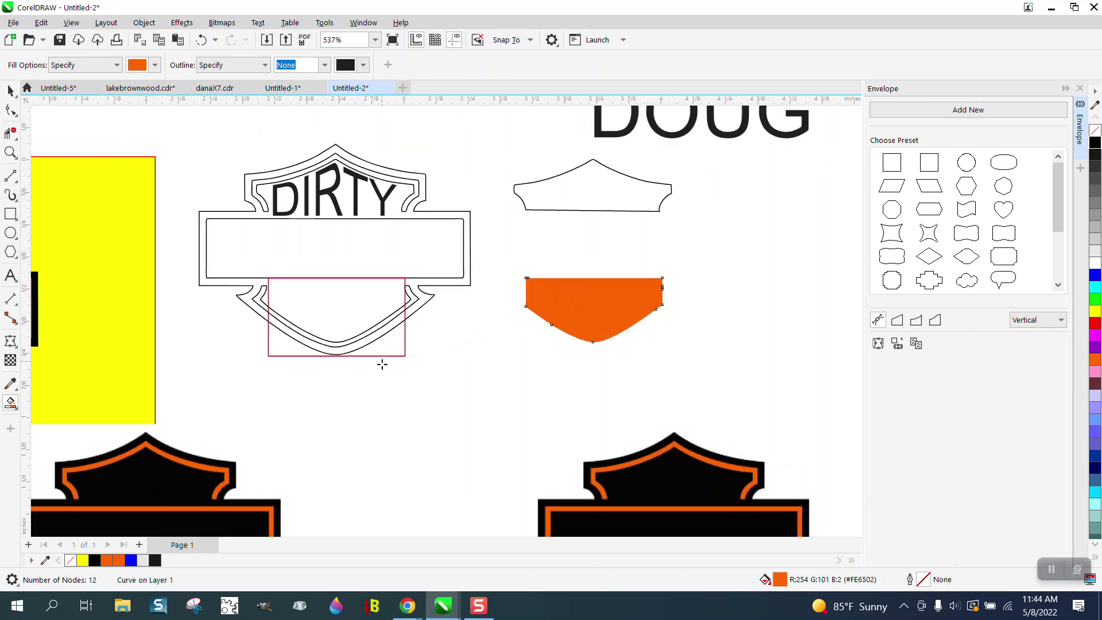
{"action": "left_click", "coordinate": [10, 90]}
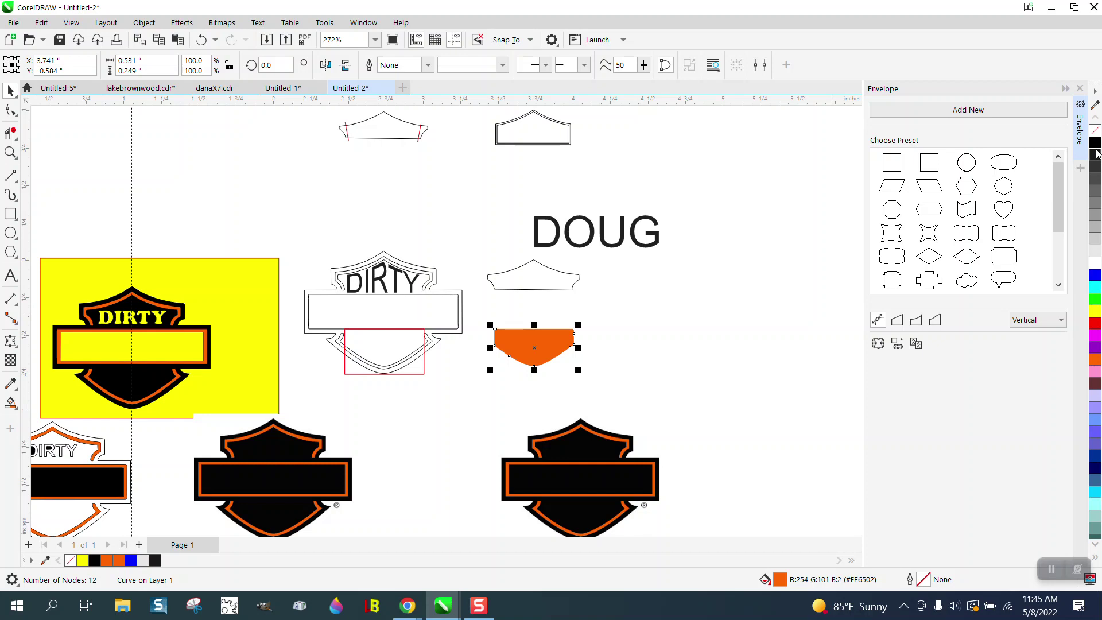
Step: Remove the lower piece's fill, give it a thin black outline, and apply an inner contour
{"action": "left_click", "coordinate": [1096, 132]}
{"action": "right_click", "coordinate": [1095, 144]}
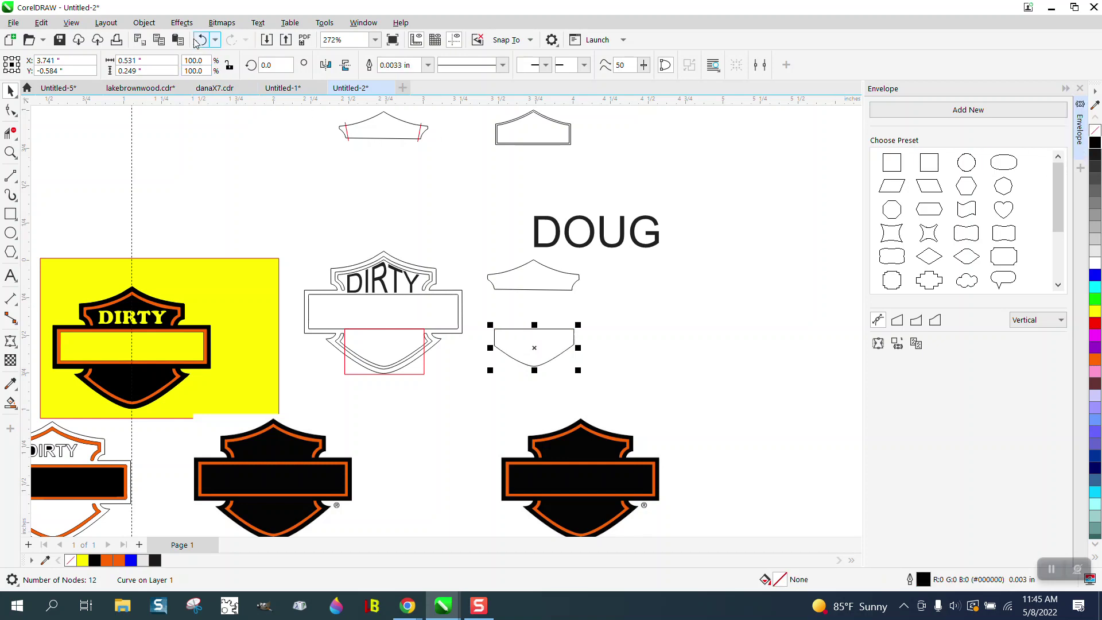
{"action": "left_click", "coordinate": [182, 23]}
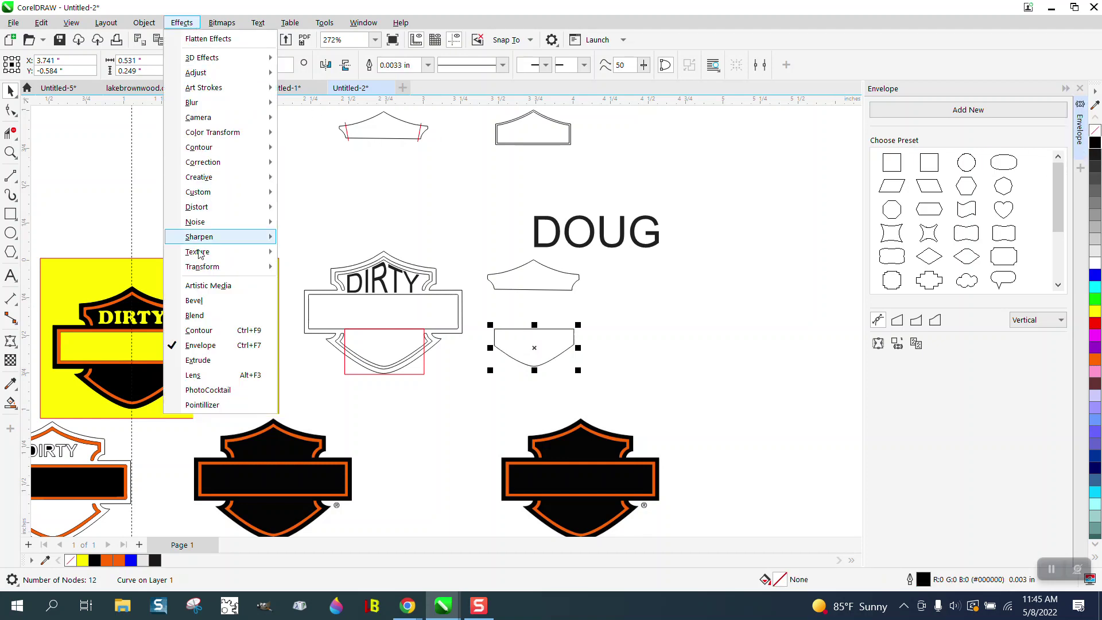
{"action": "left_click", "coordinate": [201, 331]}
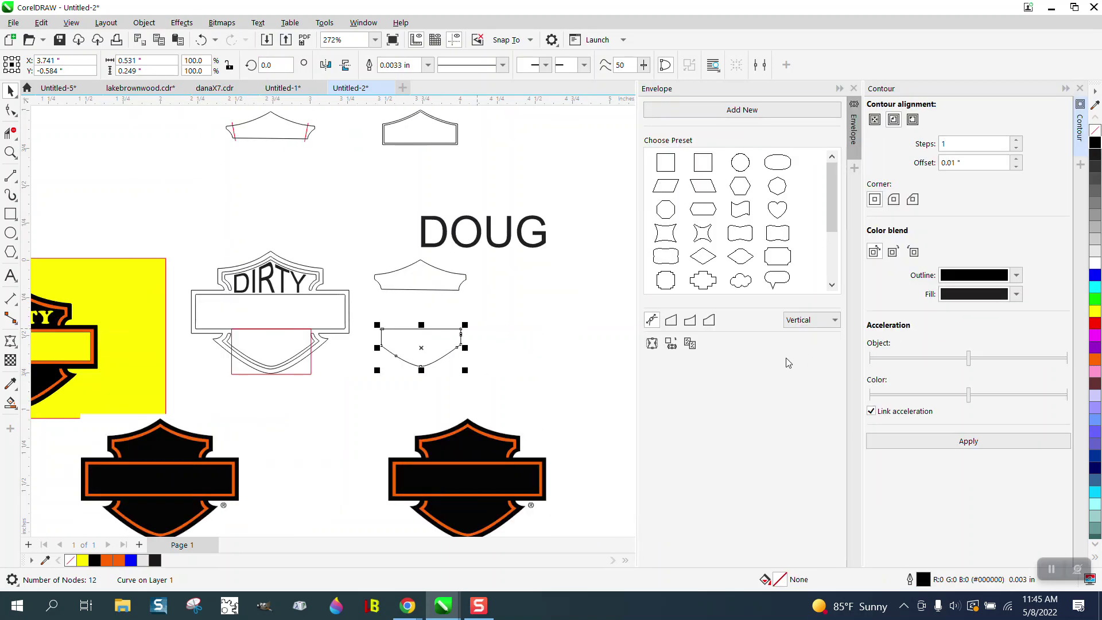
{"action": "left_click", "coordinate": [969, 442]}
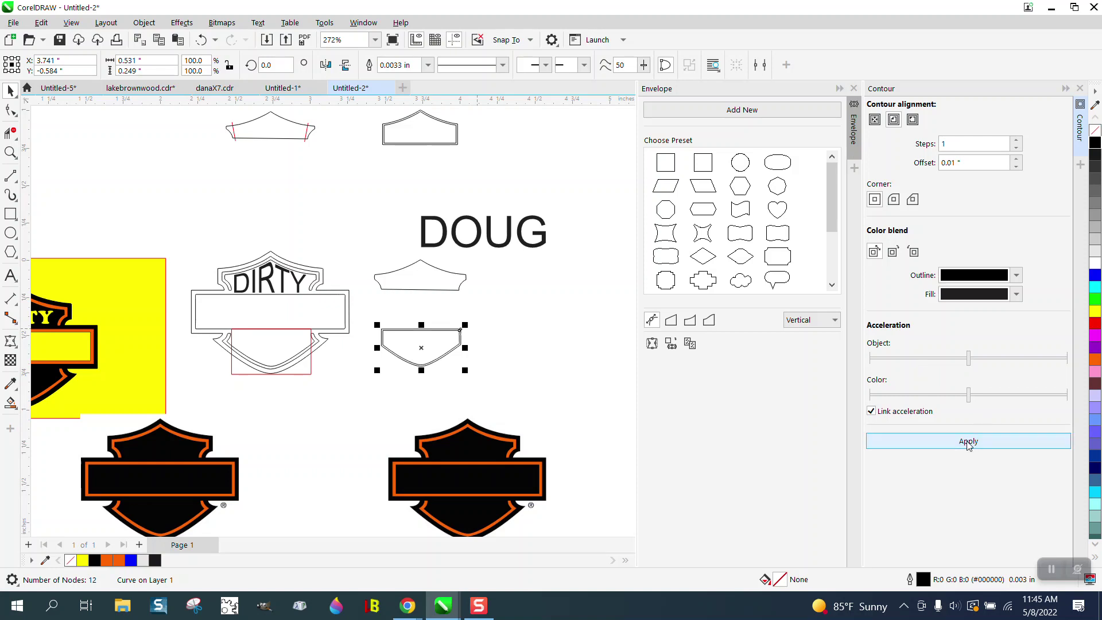
Step: Break the contour apart and nudge the inner shape two steps right
{"action": "left_click", "coordinate": [144, 23]}
{"action": "left_click", "coordinate": [191, 338]}
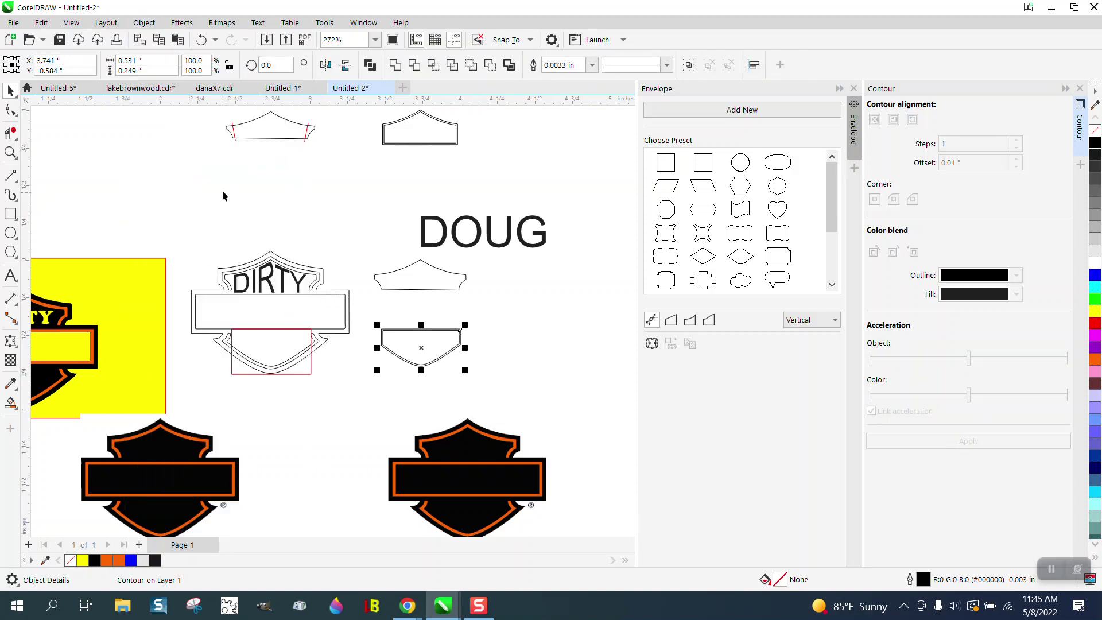
{"action": "left_click", "coordinate": [422, 343]}
{"action": "key", "text": "Right"}
{"action": "key", "text": "Right"}
{"action": "key", "text": "Right"}
{"action": "key", "text": "Right"}
{"action": "key", "text": "Right"}
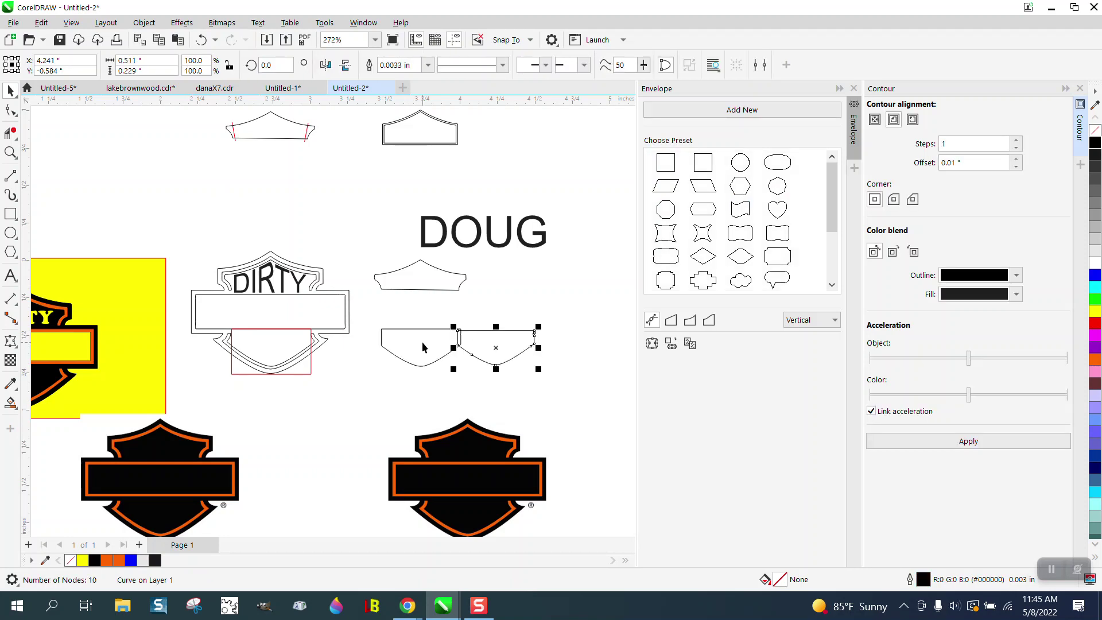
{"action": "key", "text": "Right"}
{"action": "key", "text": "Right"}
{"action": "key", "text": "Right"}
{"action": "key", "text": "Right"}
{"action": "key", "text": "Right"}
Step: Move DOUG above the inner lower shape and envelope it to that shape
{"action": "left_click_drag", "start_coordinate": [460, 253], "coordinate": [538, 307]}
{"action": "left_click", "coordinate": [671, 343]}
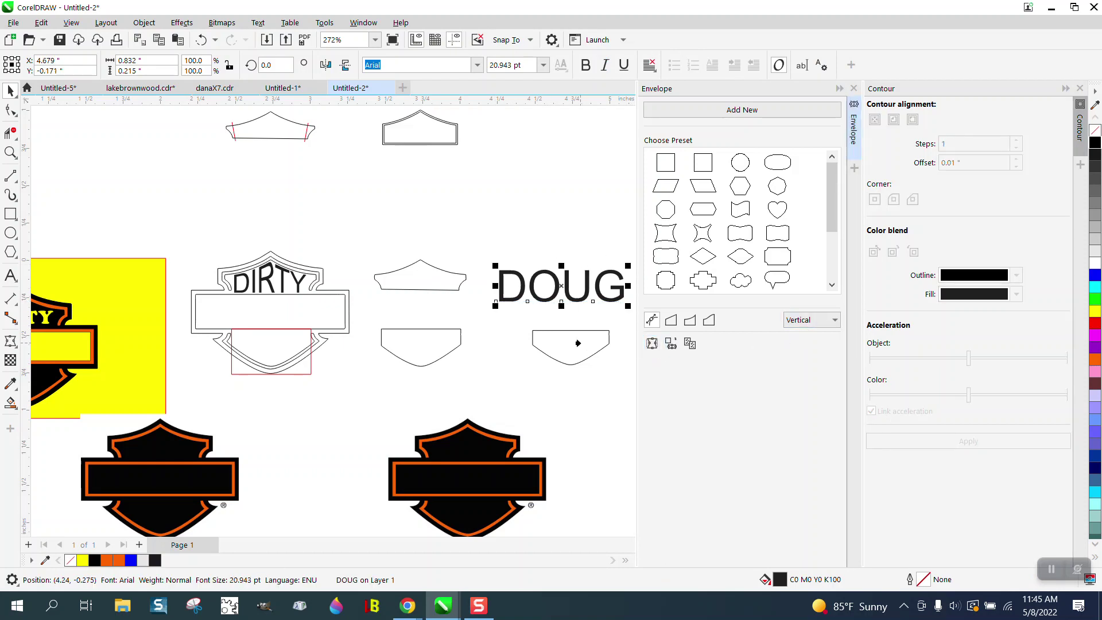
{"action": "left_click", "coordinate": [568, 343]}
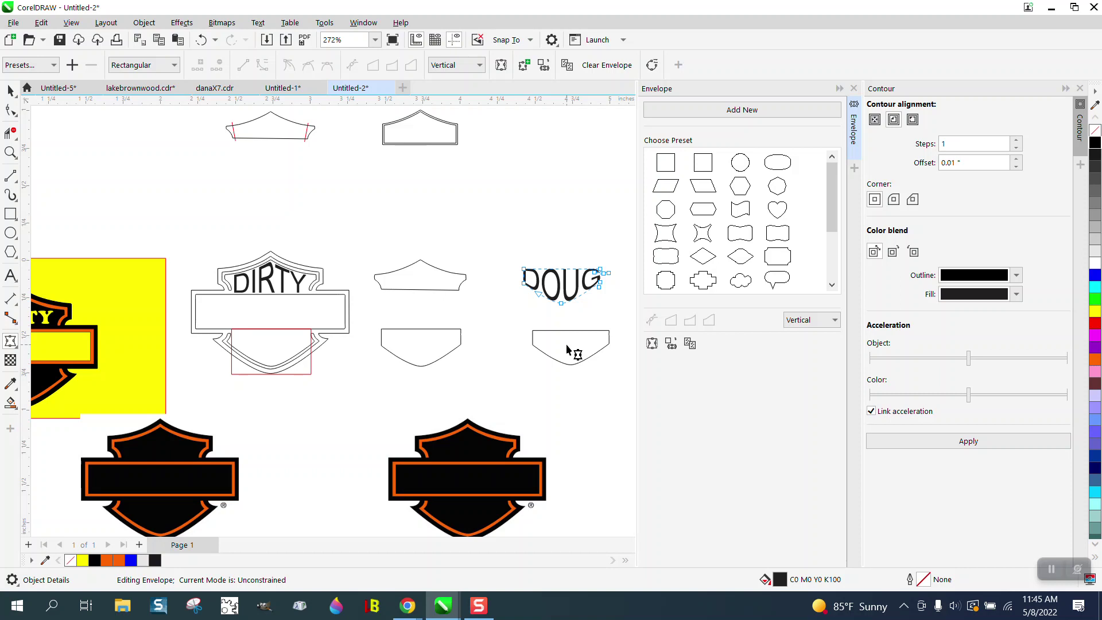
Step: Select DOUG with the shield shape and centre it vertically and horizontally
{"action": "left_click", "coordinate": [10, 152]}
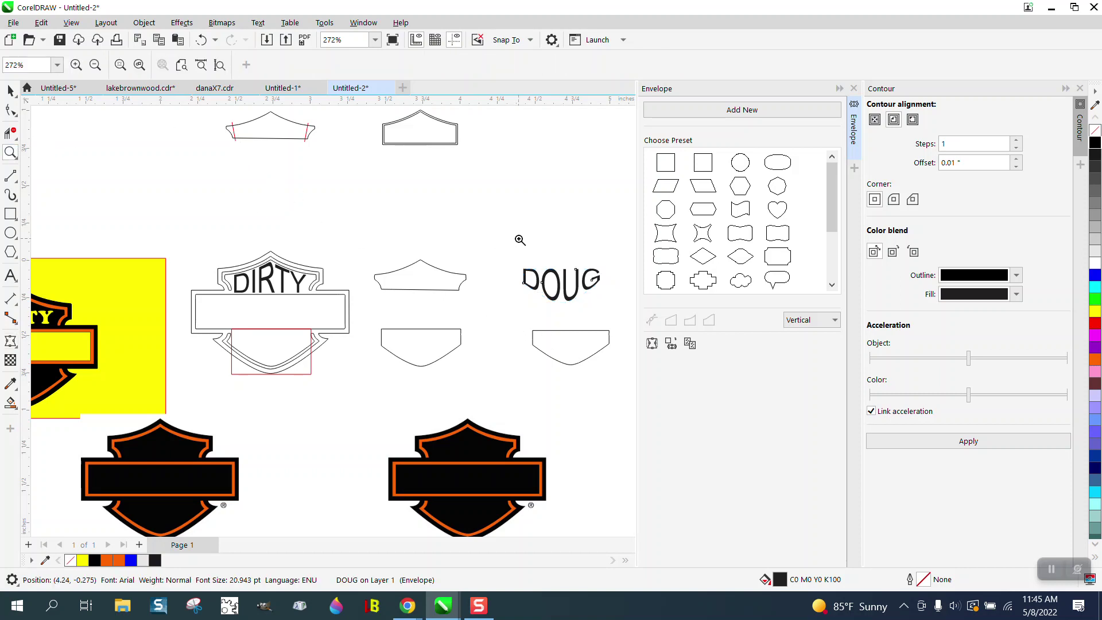
{"action": "left_click_drag", "start_coordinate": [521, 240], "coordinate": [703, 390]}
{"action": "scroll", "coordinate": [511, 339], "scroll_direction": "down", "scroll_amount": 1}
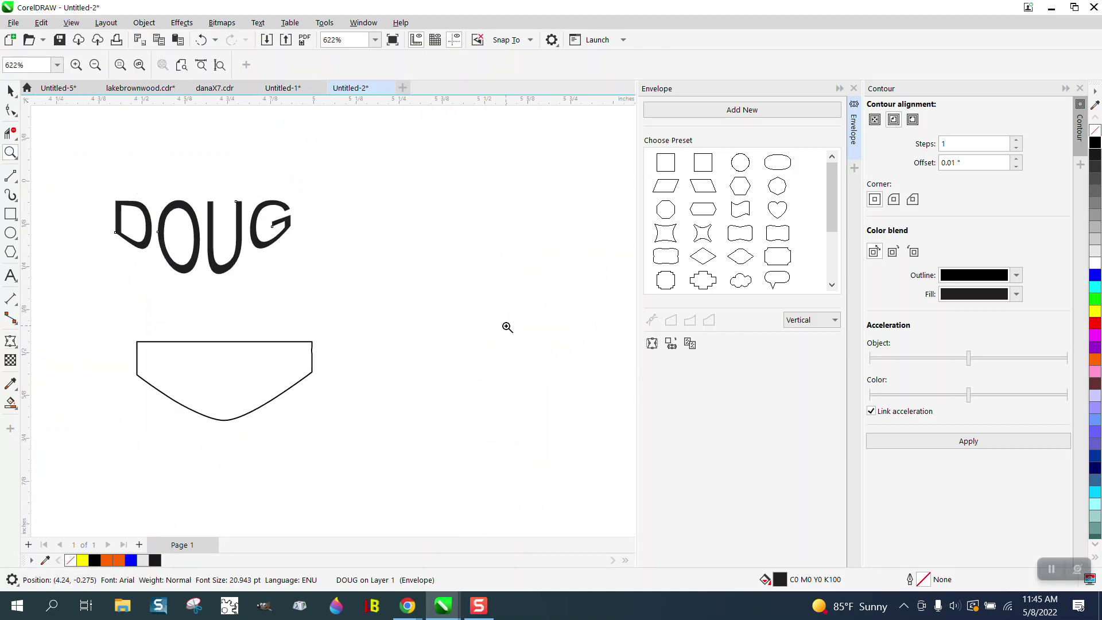
{"action": "left_click", "coordinate": [10, 90]}
{"action": "left_click", "coordinate": [293, 207]}
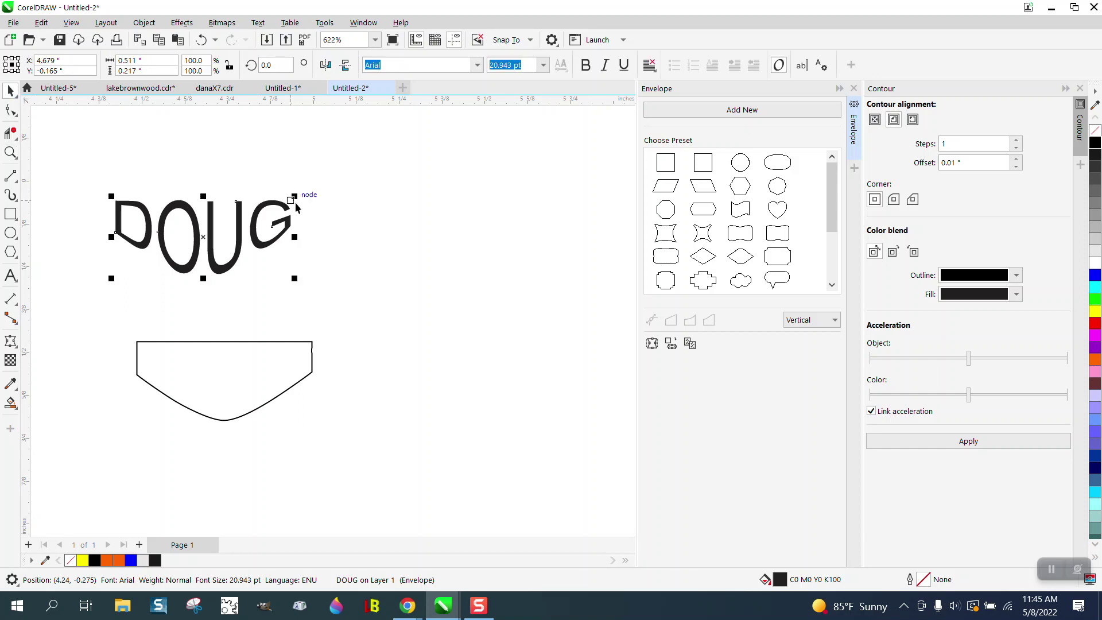
{"action": "left_click", "coordinate": [254, 360], "text": "shift"}
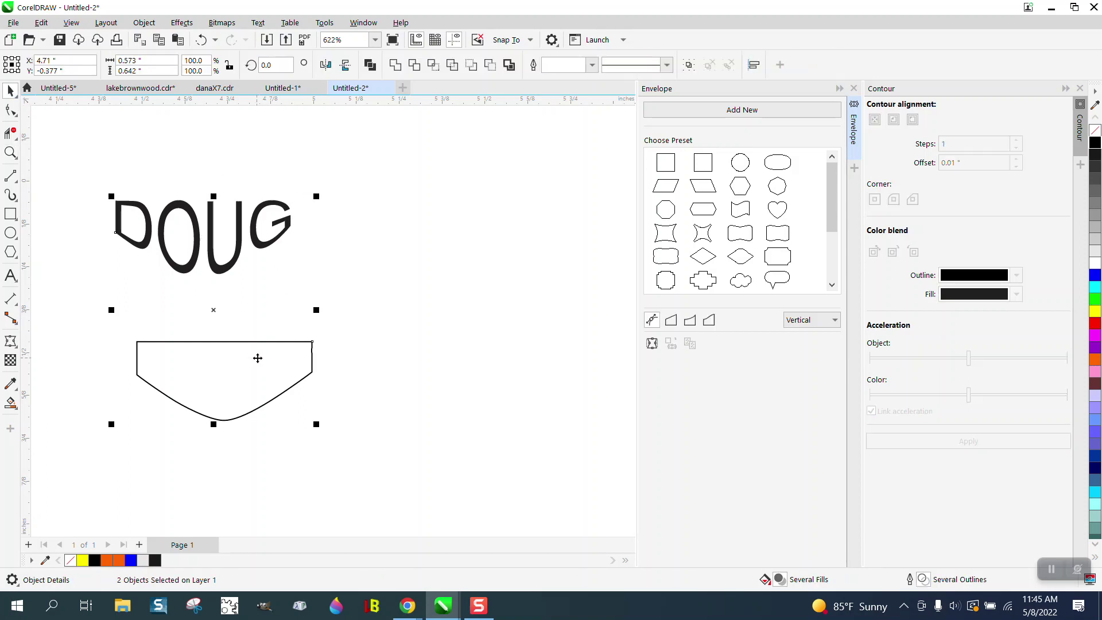
{"action": "key", "text": "e"}
{"action": "key", "text": "c"}
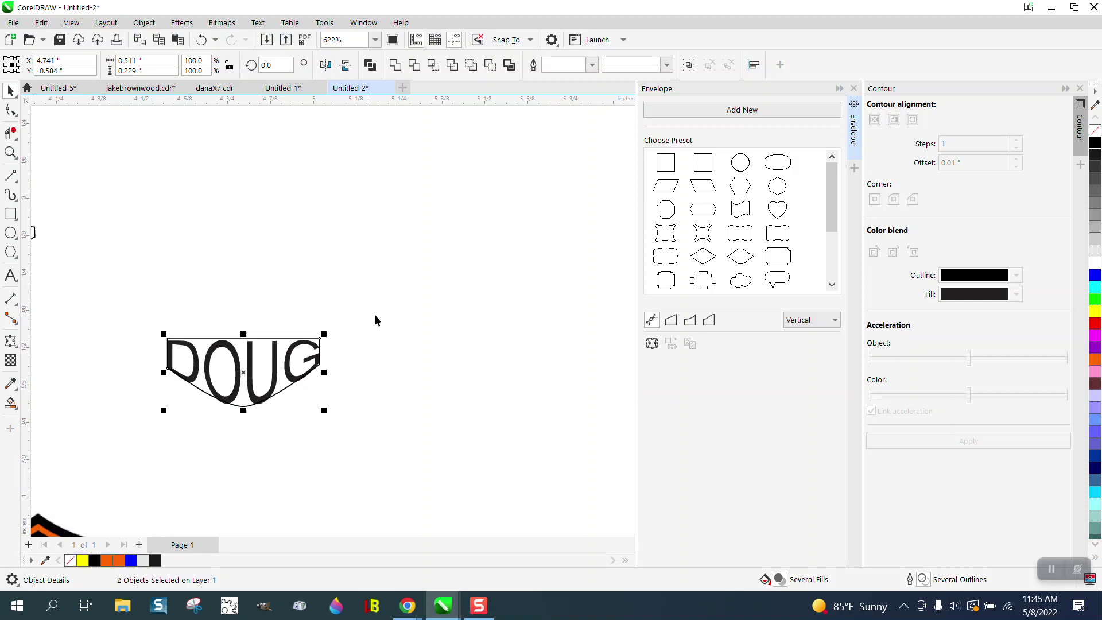
{"action": "scroll", "coordinate": [437, 316], "scroll_direction": "down", "scroll_amount": 5}
Step: Nudge DOUG left toward the logo and move the small red rectangle out of the way
{"action": "left_click", "coordinate": [466, 312]}
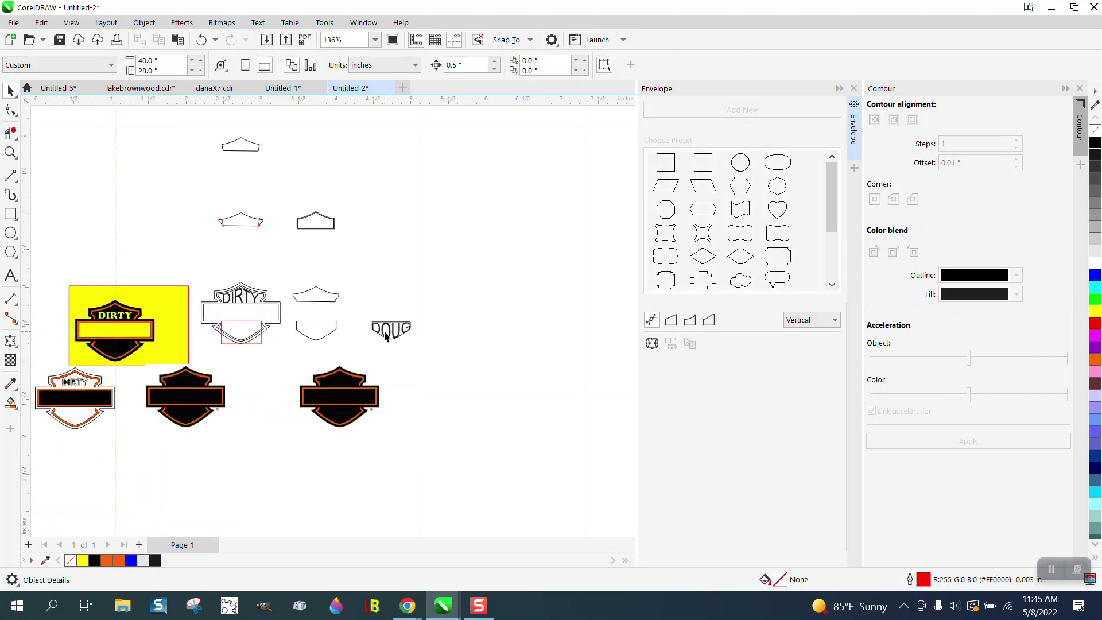
{"action": "left_click", "coordinate": [389, 333]}
{"action": "key", "text": "Left"}
{"action": "key", "text": "Left"}
{"action": "key", "text": "Left"}
{"action": "key", "text": "Left"}
{"action": "key", "text": "Left"}
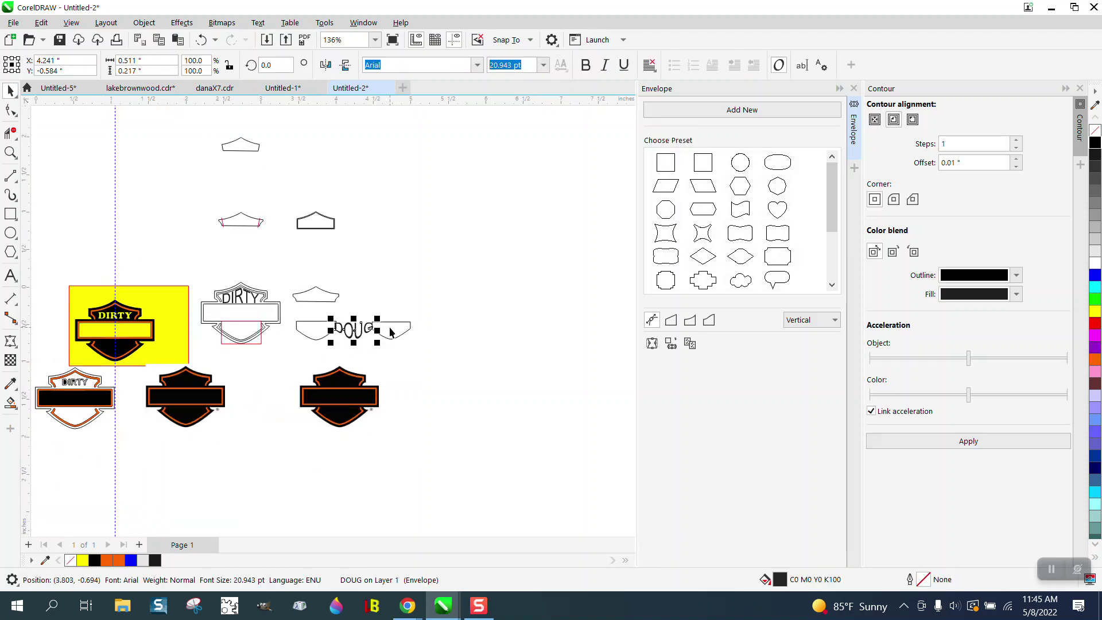
{"action": "left_click", "coordinate": [260, 342]}
{"action": "key", "text": "Left"}
{"action": "key", "text": "Left"}
{"action": "key", "text": "Left"}
{"action": "key", "text": "Left"}
{"action": "key", "text": "Left"}
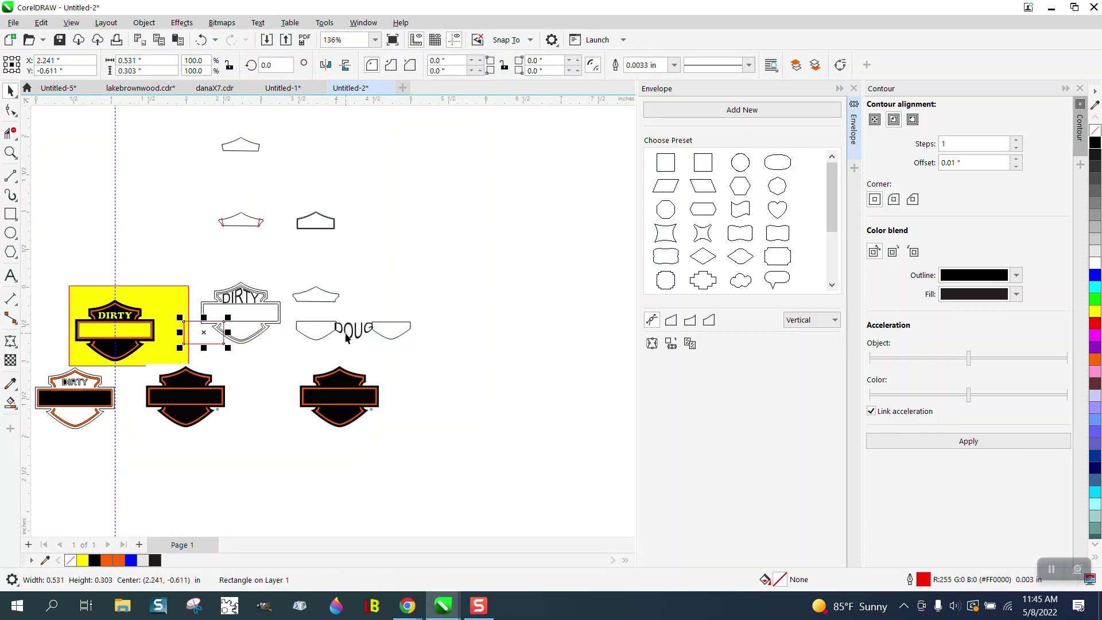
Step: Nudge DOUG into the logo's lower curve and zoom in on the DIRTY DOUG shield
{"action": "left_click", "coordinate": [352, 337]}
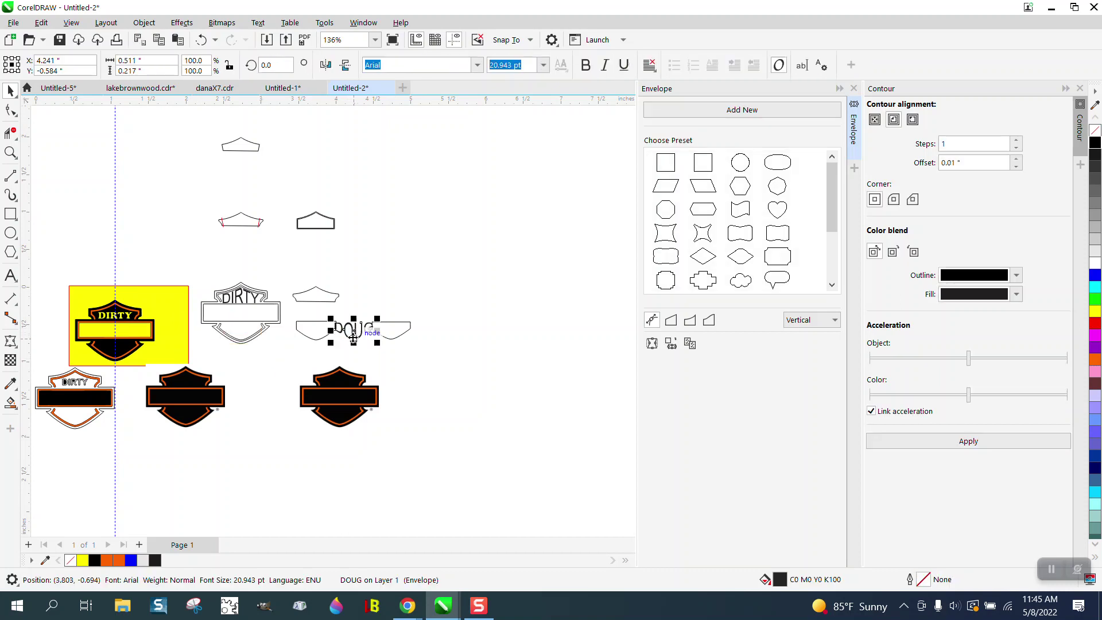
{"action": "key", "text": "Left"}
{"action": "key", "text": "Left"}
{"action": "key", "text": "Left"}
{"action": "key", "text": "Left"}
{"action": "key", "text": "Left"}
{"action": "key", "text": "Left"}
{"action": "key", "text": "Left"}
{"action": "key", "text": "Left"}
{"action": "key", "text": "Left"}
{"action": "key", "text": "Left"}
{"action": "key", "text": "Left"}
{"action": "key", "text": "Left"}
{"action": "key", "text": "Left"}
{"action": "key", "text": "Left"}
{"action": "key", "text": "Left"}
{"action": "left_click", "coordinate": [10, 153]}
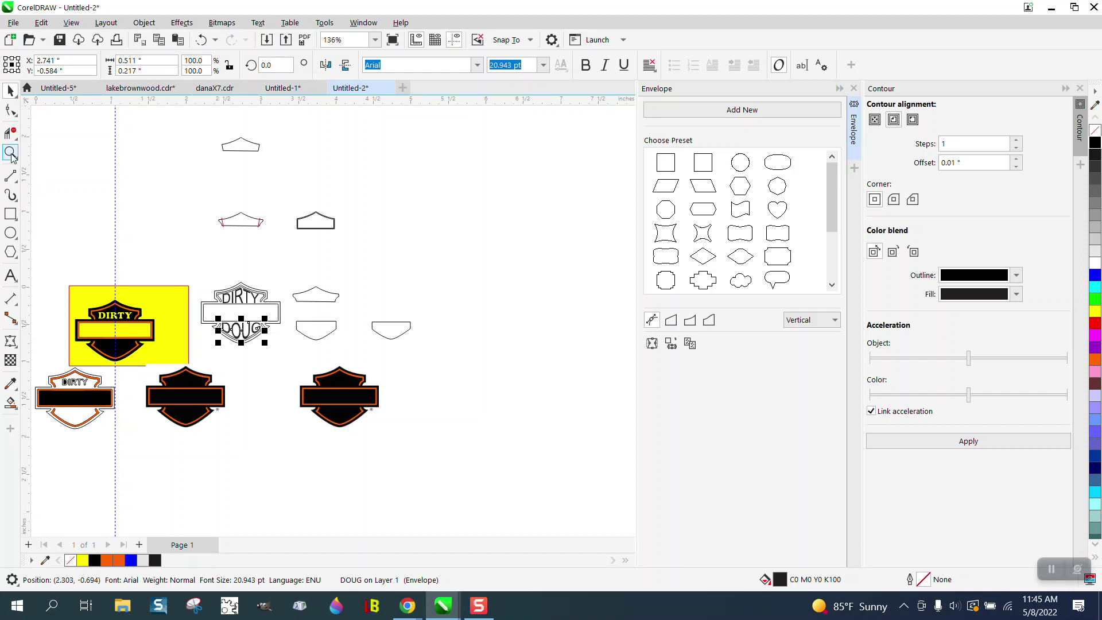
{"action": "left_click_drag", "start_coordinate": [217, 266], "coordinate": [287, 342]}
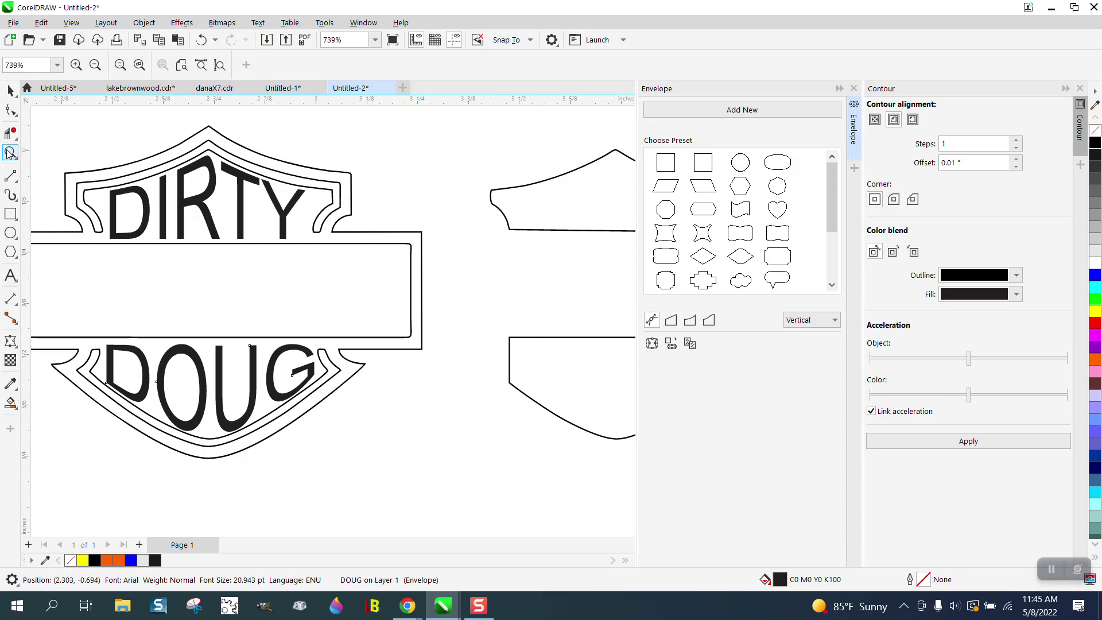
{"action": "left_click_drag", "start_coordinate": [78, 304], "coordinate": [419, 437]}
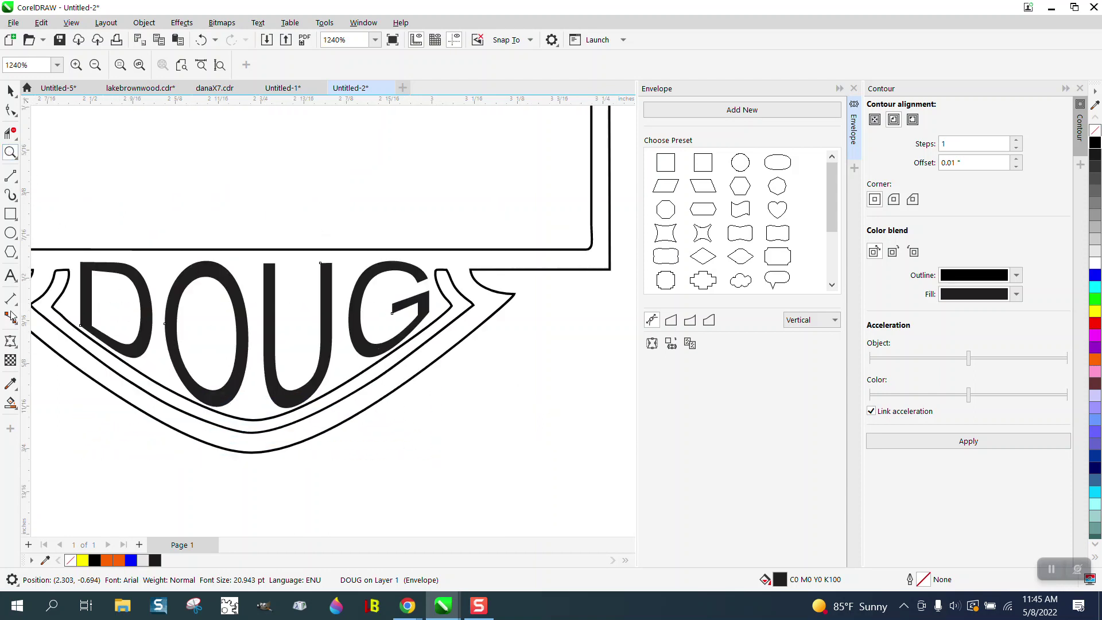
{"action": "left_click", "coordinate": [19, 352]}
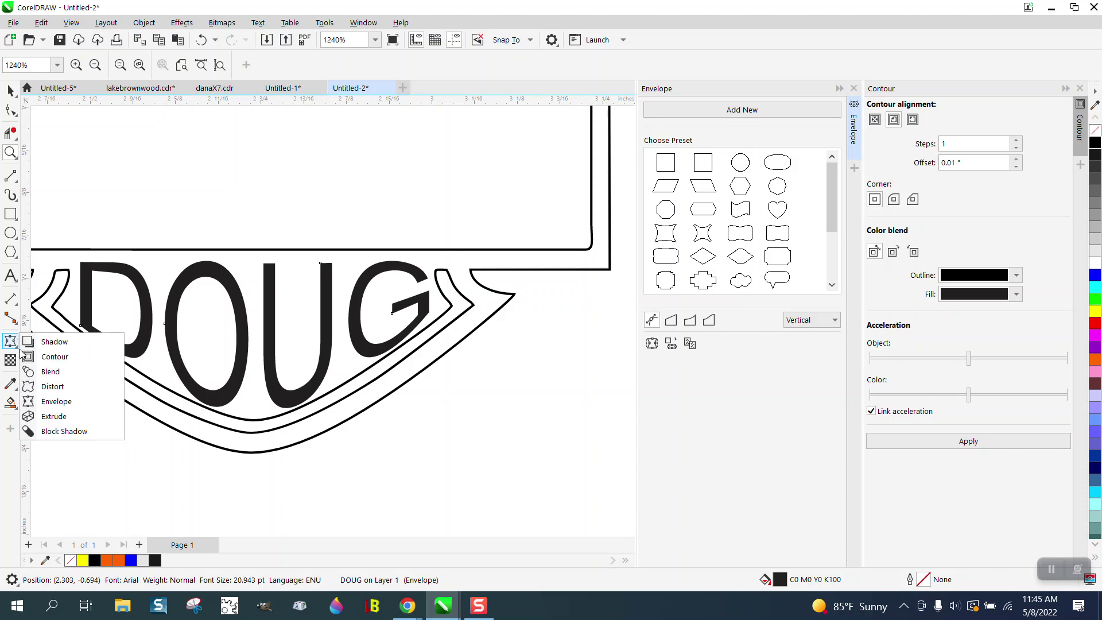
{"action": "left_click", "coordinate": [58, 402]}
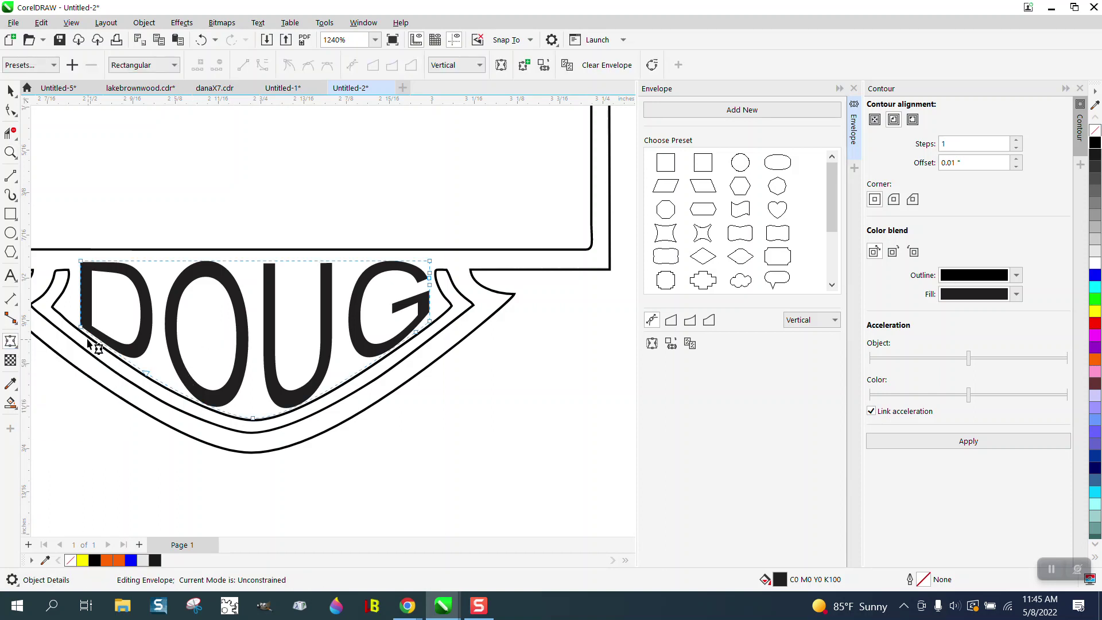
{"action": "left_click_drag", "start_coordinate": [82, 329], "coordinate": [80, 319]}
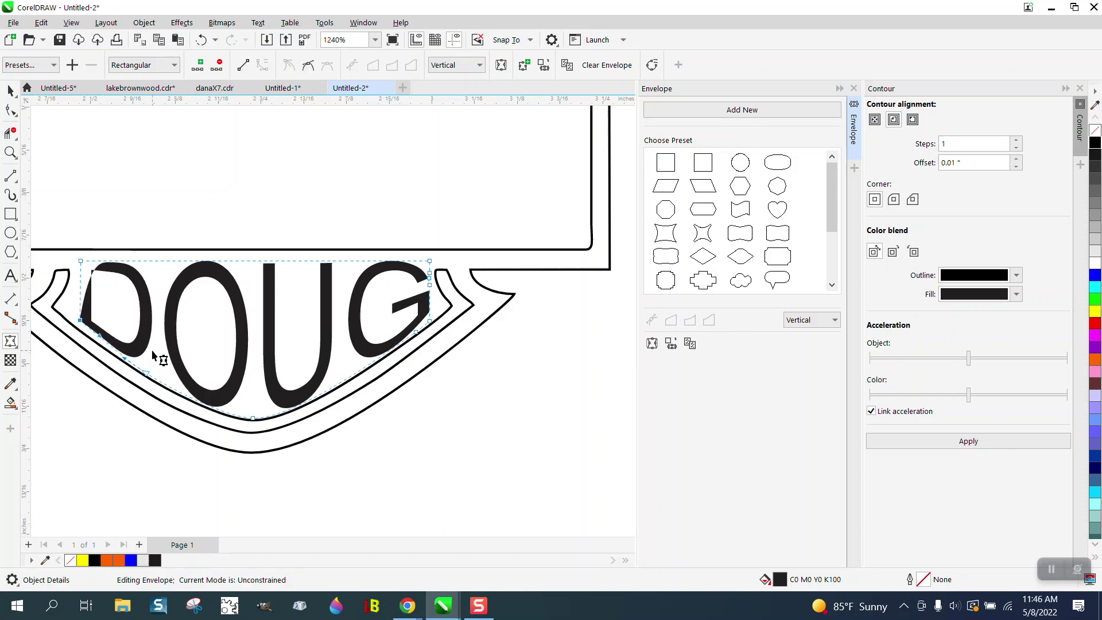
{"action": "left_click", "coordinate": [202, 40]}
{"action": "left_click_drag", "start_coordinate": [80, 261], "coordinate": [72, 262]}
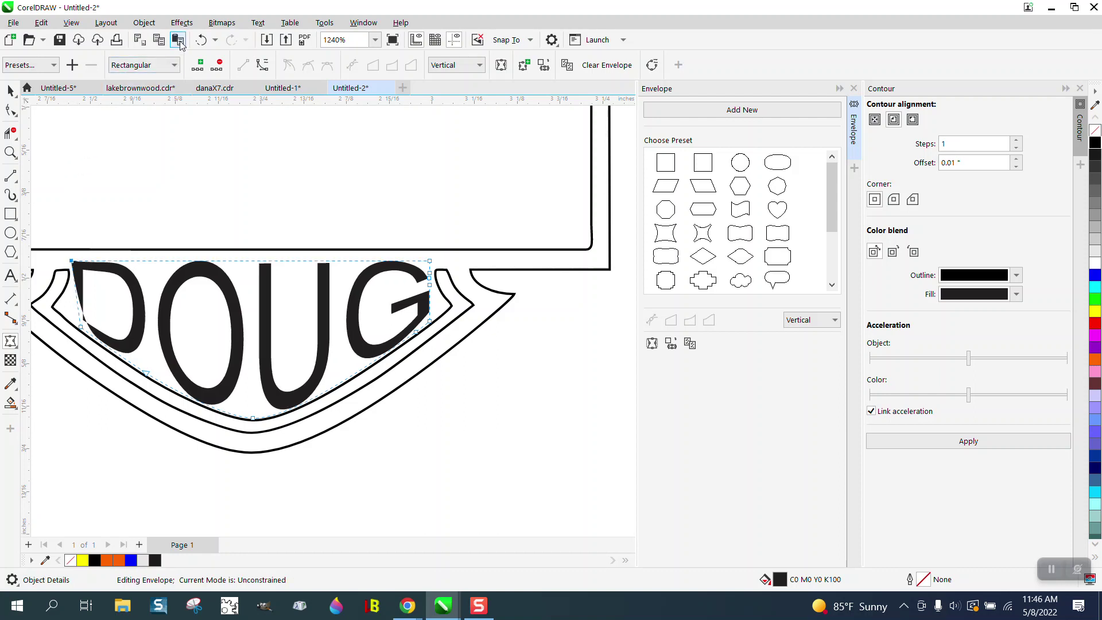
{"action": "left_click", "coordinate": [203, 40]}
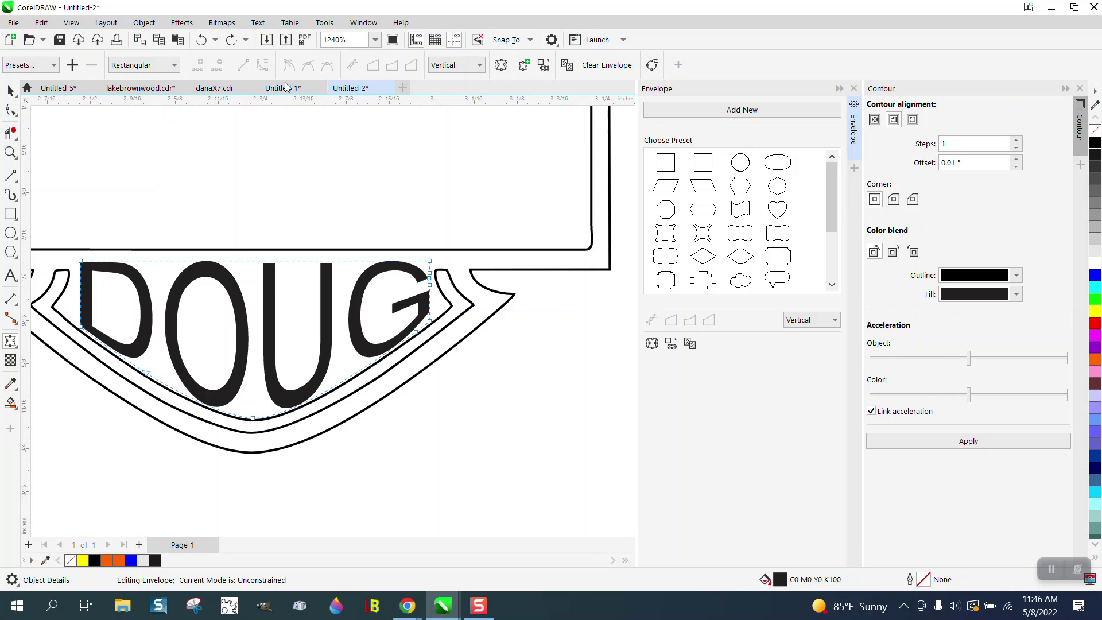
{"action": "left_click", "coordinate": [10, 90]}
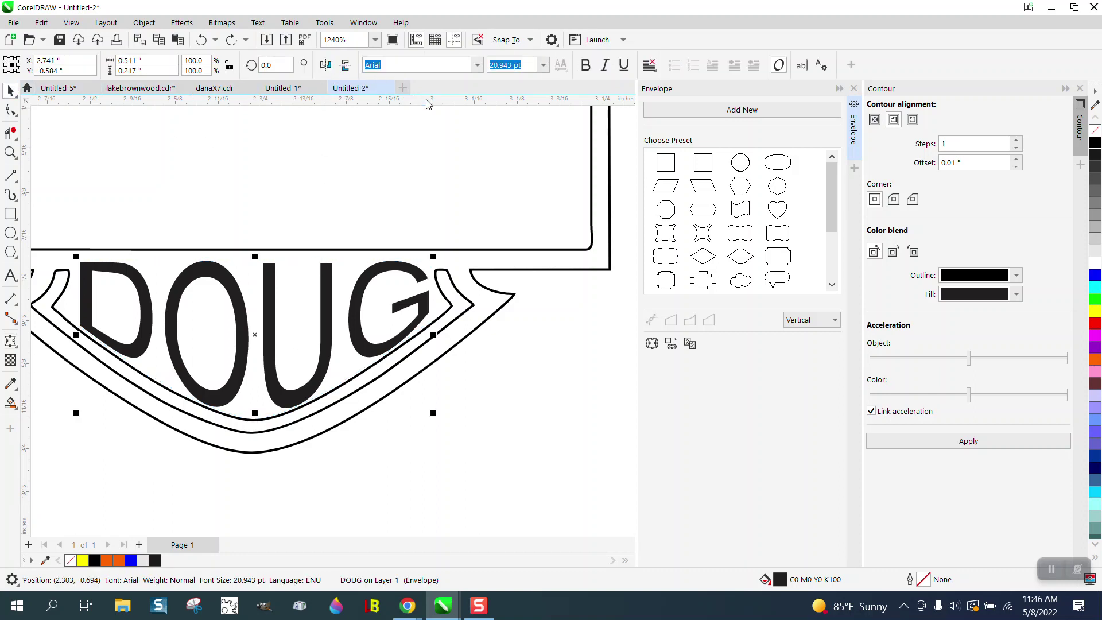
{"action": "scroll", "coordinate": [441, 146], "scroll_direction": "down", "scroll_amount": 2}
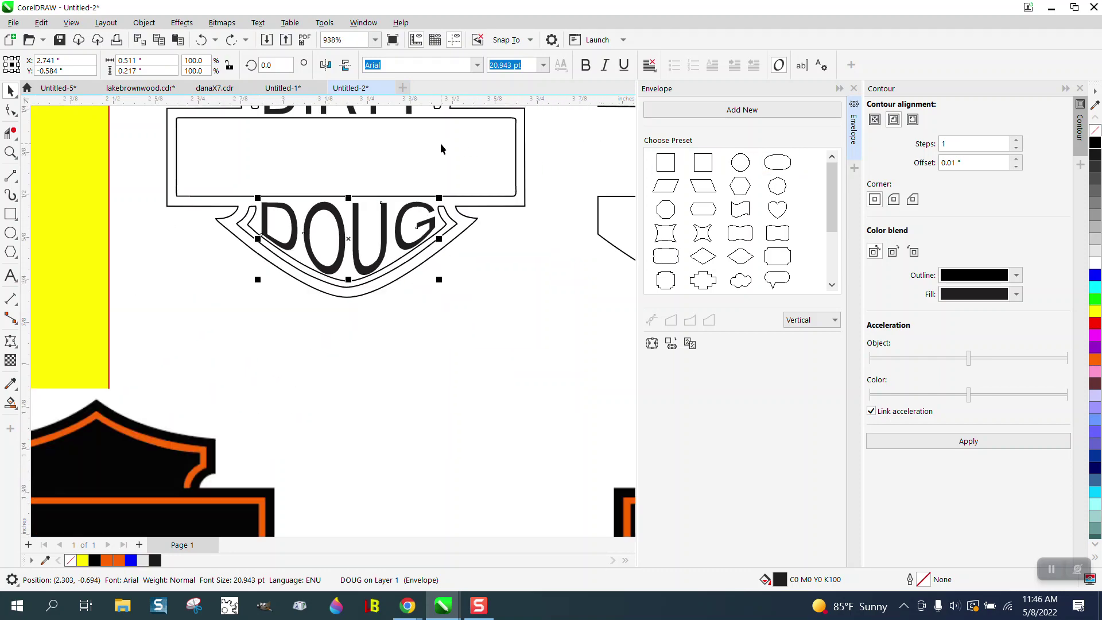
{"action": "scroll", "coordinate": [440, 143], "scroll_direction": "down", "scroll_amount": 3}
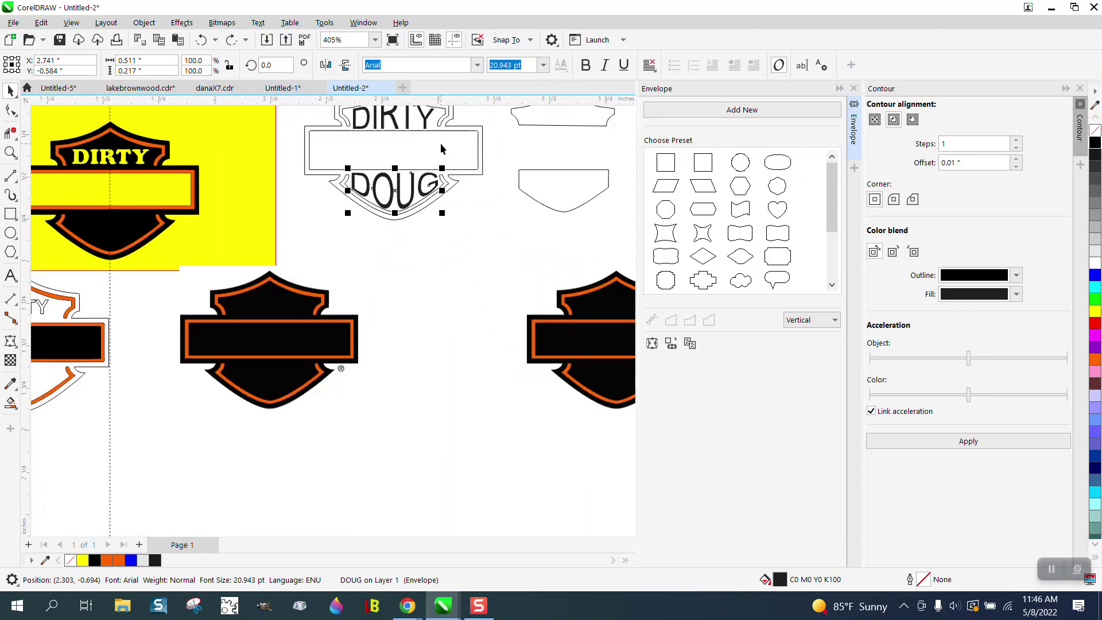
{"action": "left_click", "coordinate": [11, 154]}
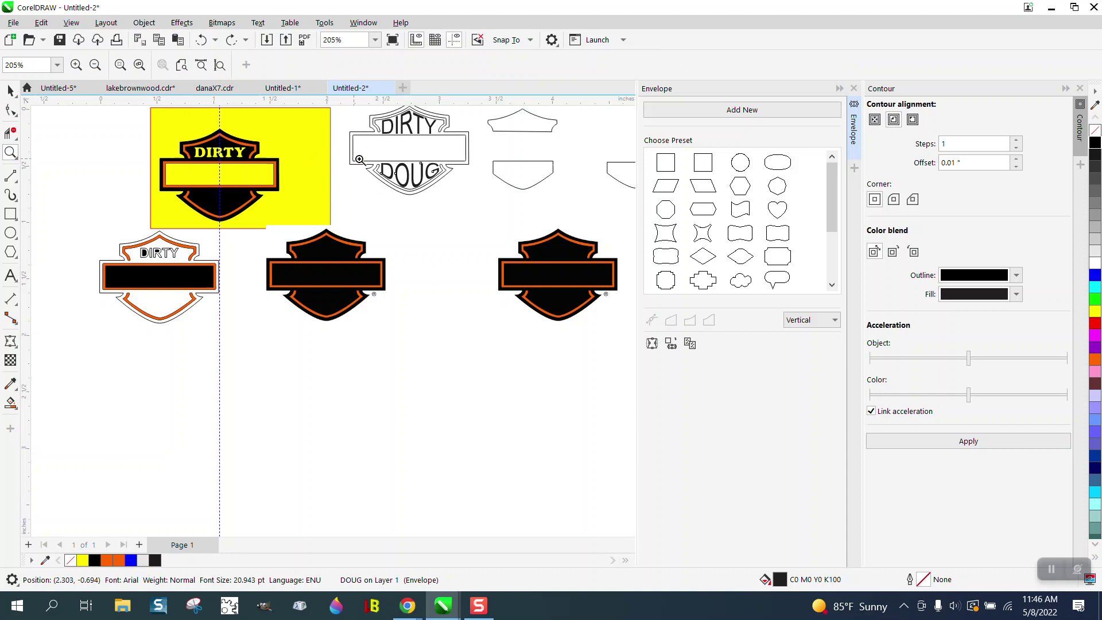
{"action": "scroll", "coordinate": [394, 168], "scroll_direction": "down", "scroll_amount": 1}
{"action": "left_click_drag", "start_coordinate": [351, 106], "coordinate": [504, 206]}
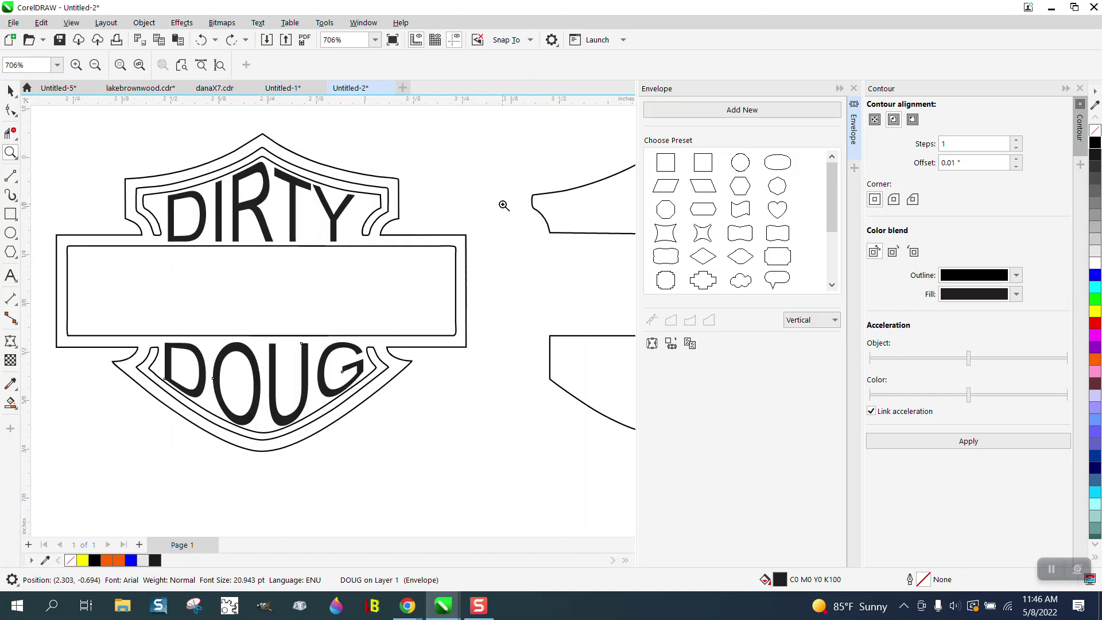